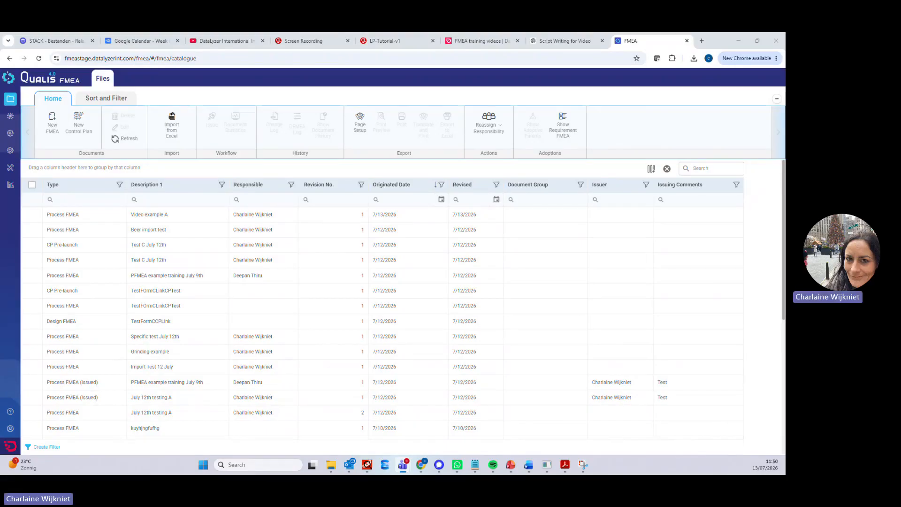
Step: Start a new Process FMEA and enter "Video example" as its Items entry
{"action": "left_click", "coordinate": [52, 131]}
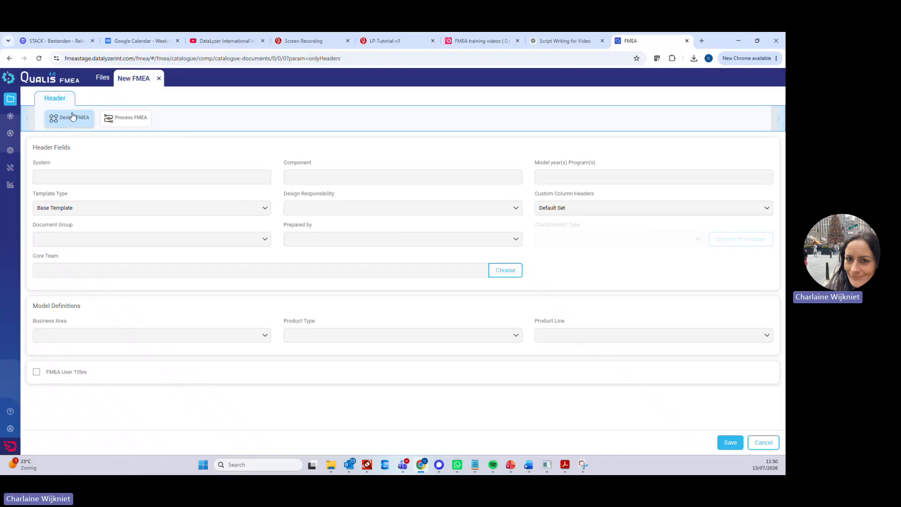
{"action": "left_click", "coordinate": [126, 120]}
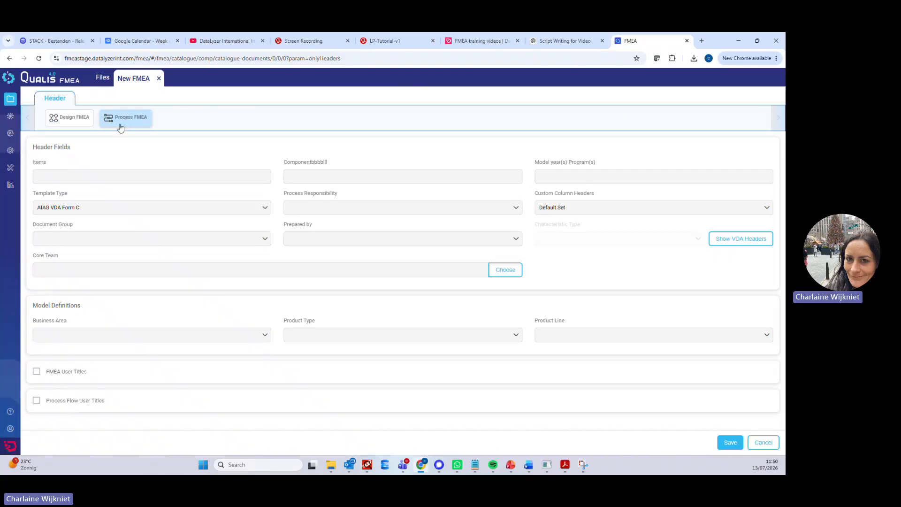
{"action": "left_click", "coordinate": [88, 177]}
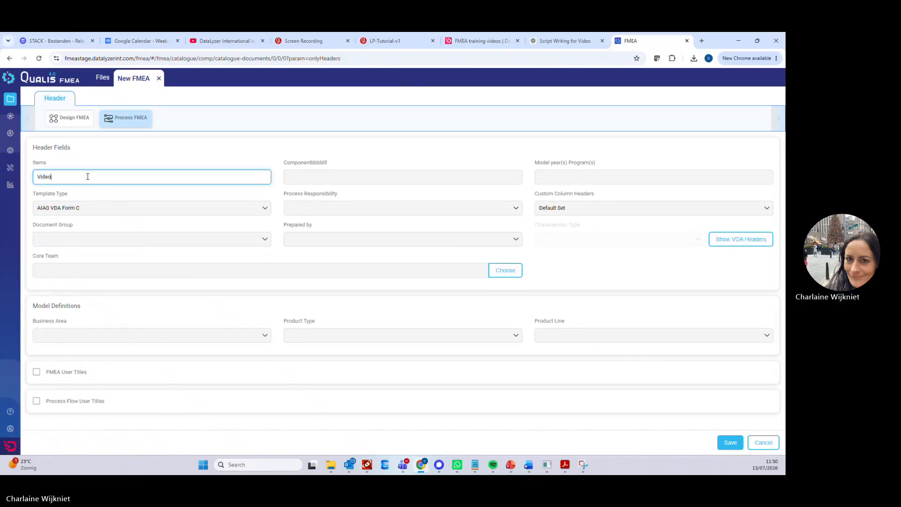
{"action": "type", "text": "Video exanple"}
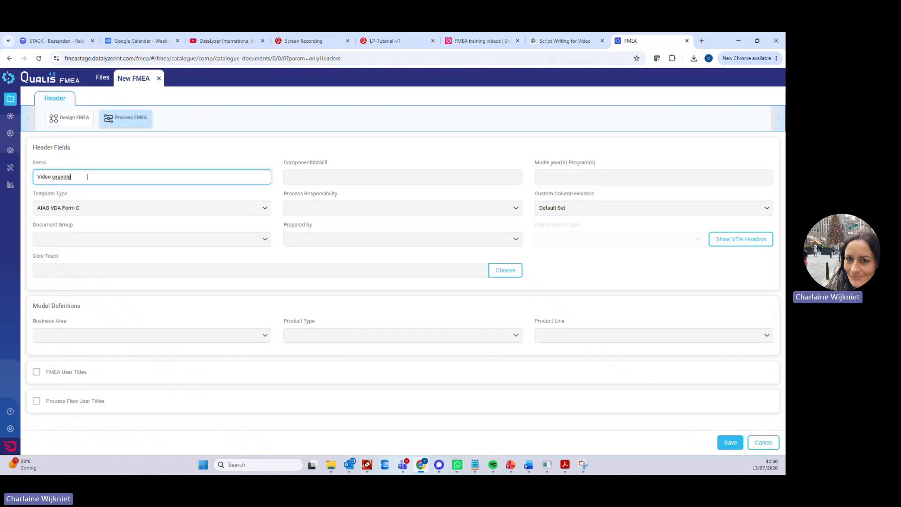
{"action": "left_click", "coordinate": [64, 178]}
{"action": "key", "text": "BackSpace"}
{"action": "type", "text": "m"}
Step: Assign the document author's user account as both Process Responsibility and Prepared by in the header
{"action": "left_click", "coordinate": [519, 210]}
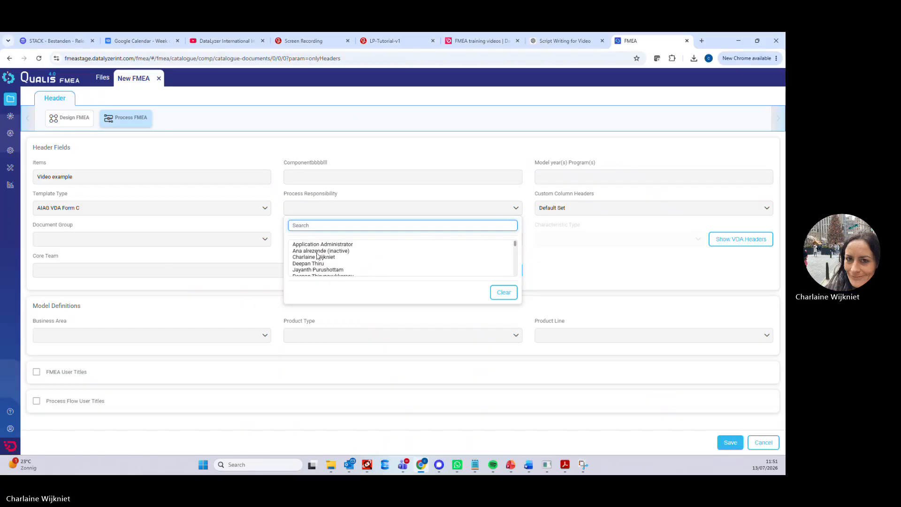
{"action": "type", "text": "char"}
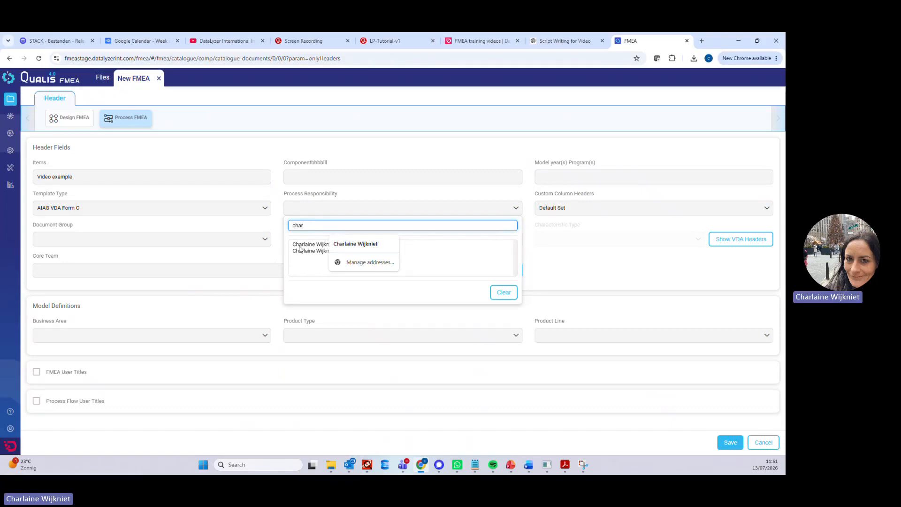
{"action": "left_click", "coordinate": [301, 247]}
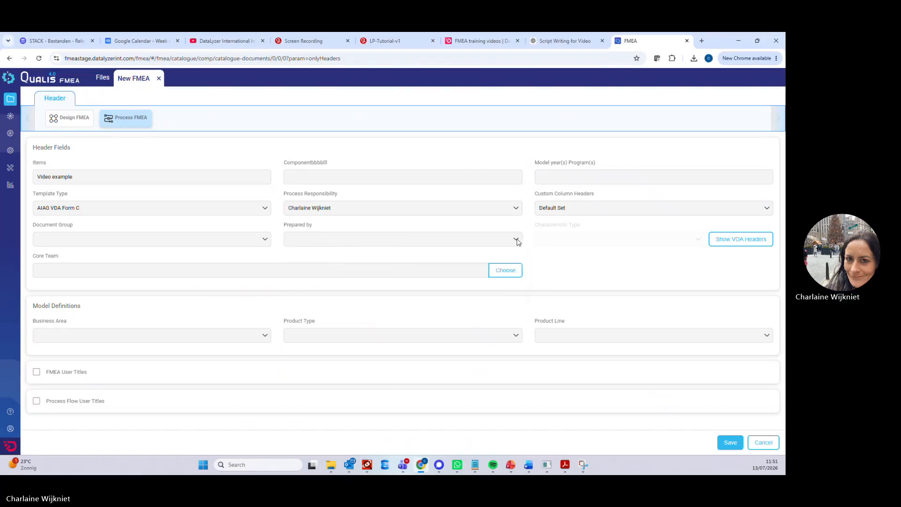
{"action": "left_click", "coordinate": [517, 240]}
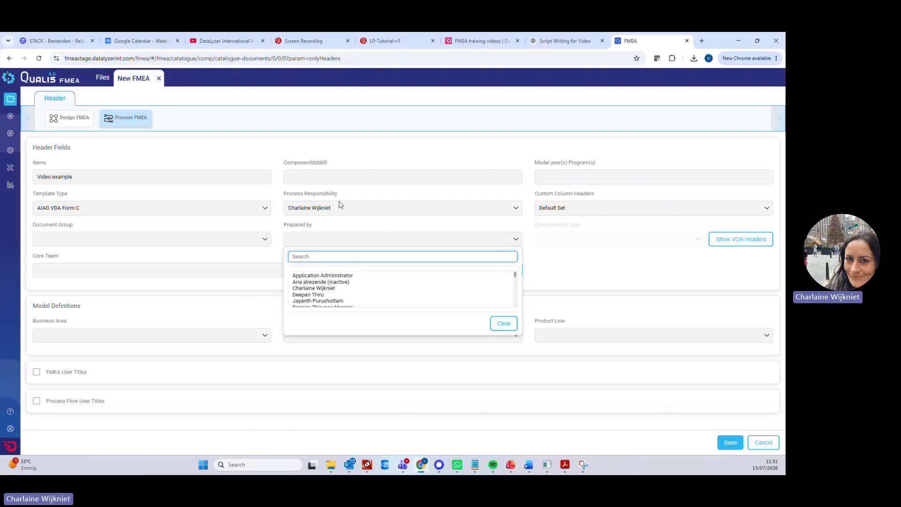
{"action": "left_click", "coordinate": [323, 289]}
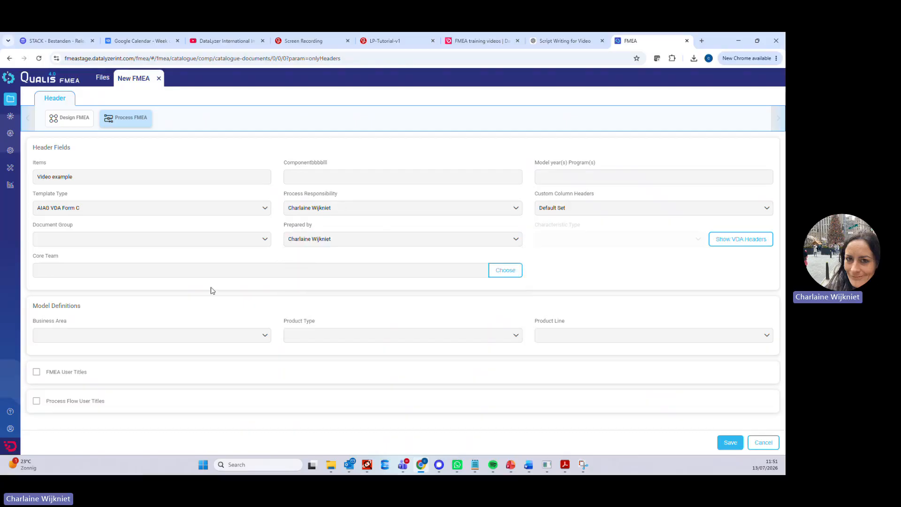
Step: Add all users of the Example Group user group to the core team and save the selection
{"action": "left_click", "coordinate": [508, 270]}
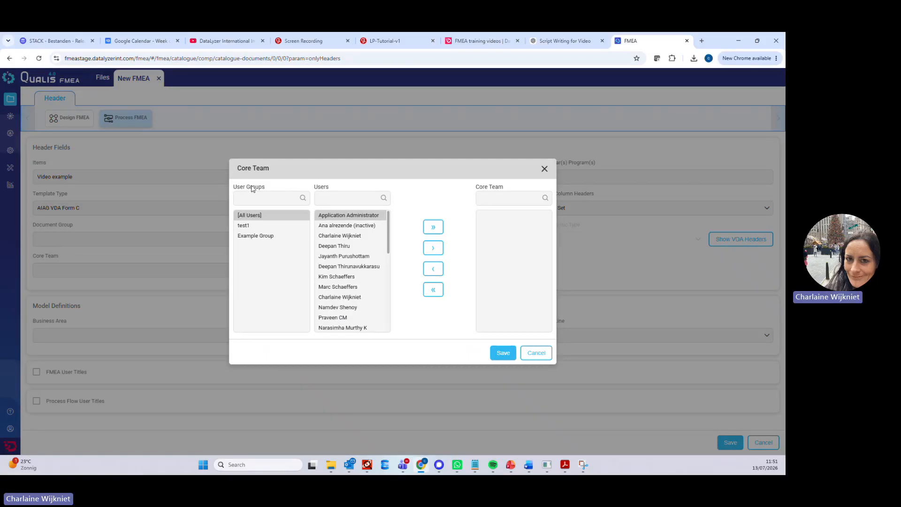
{"action": "left_click", "coordinate": [251, 236]}
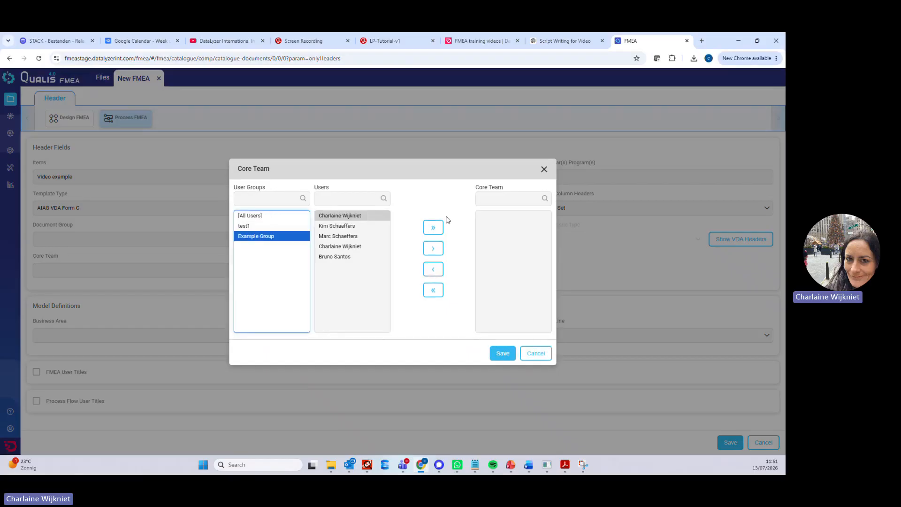
{"action": "left_click", "coordinate": [435, 229]}
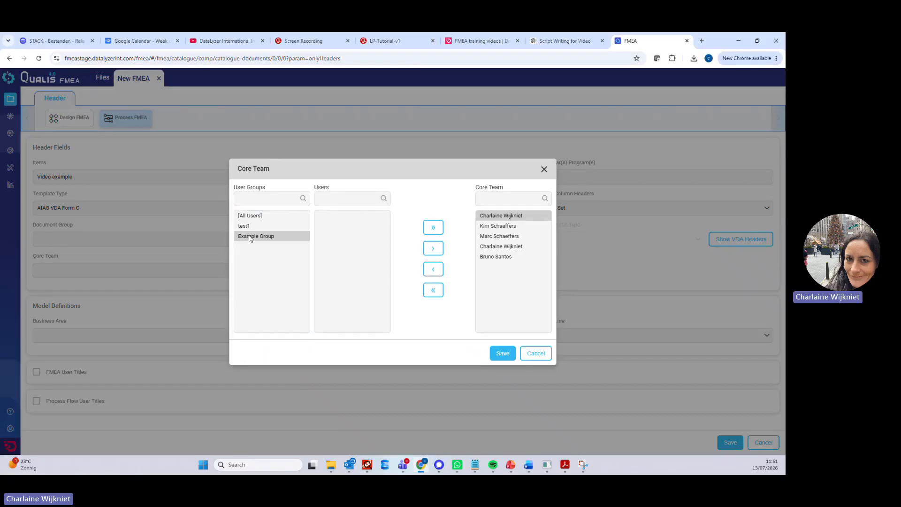
{"action": "left_click", "coordinate": [503, 354]}
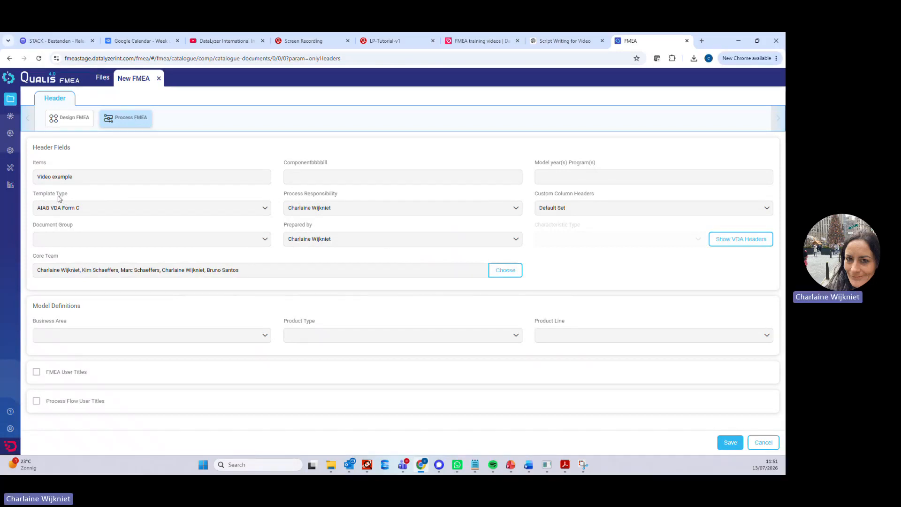
Step: Switch the template type to Base Template and back to AIAG VDA Form C
{"action": "left_click_drag", "start_coordinate": [68, 193], "coordinate": [25, 195]}
{"action": "left_click", "coordinate": [265, 208]}
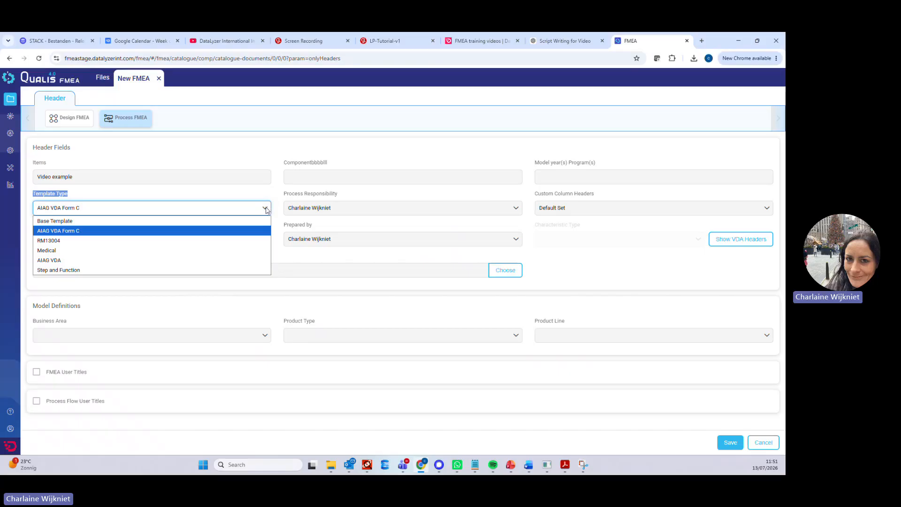
{"action": "left_click", "coordinate": [53, 225]}
{"action": "left_click", "coordinate": [63, 210]}
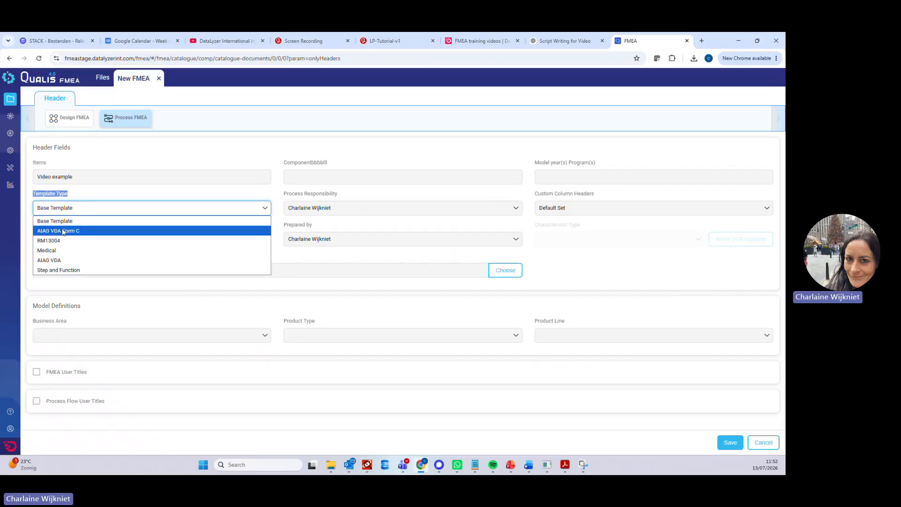
{"action": "left_click", "coordinate": [68, 231]}
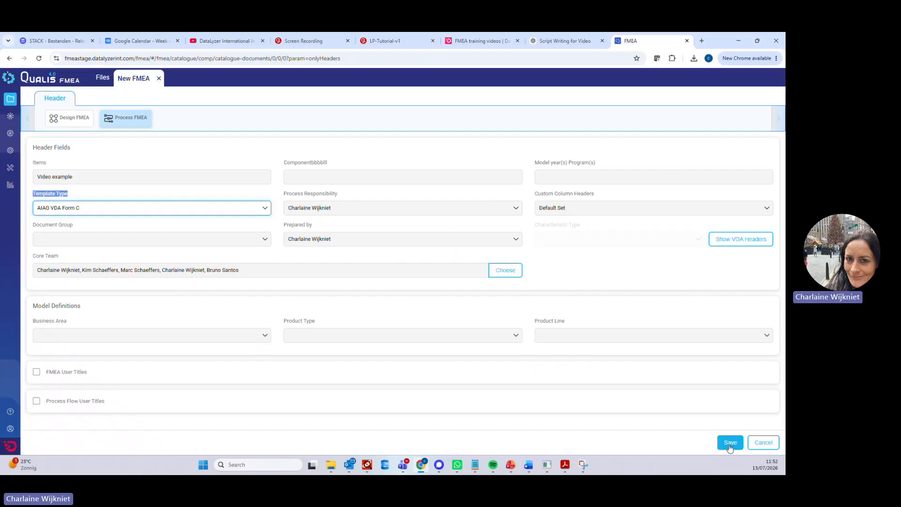
Step: Change the Items entry to "Video example B" and save the new FMEA
{"action": "left_click", "coordinate": [730, 444]}
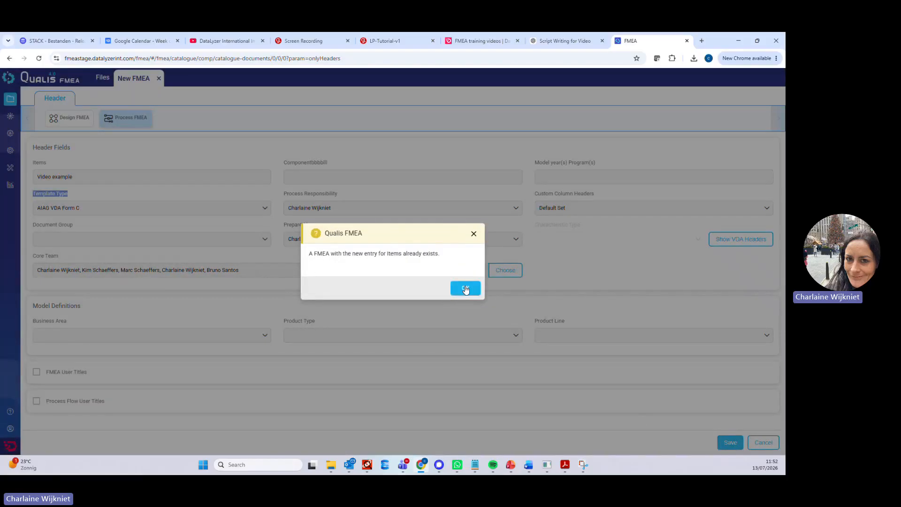
{"action": "left_click", "coordinate": [466, 289]}
{"action": "left_click", "coordinate": [94, 178]}
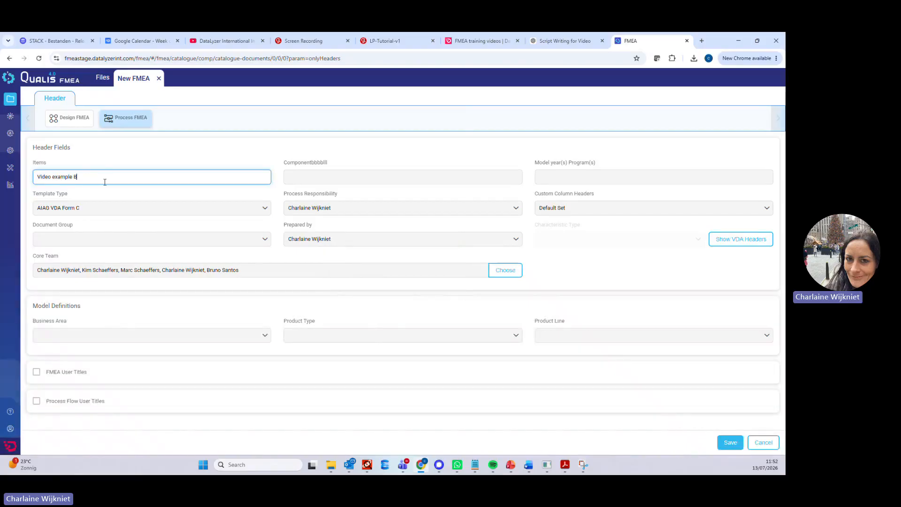
{"action": "left_click", "coordinate": [730, 442]}
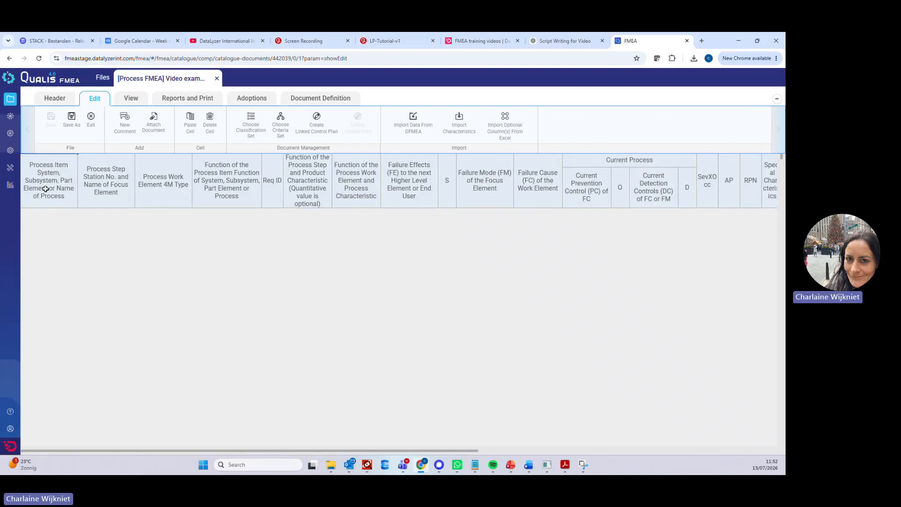
Step: Enter "Electrical motor assembly" as the process item in the first row of the FMEA sheet
{"action": "left_click", "coordinate": [47, 214]}
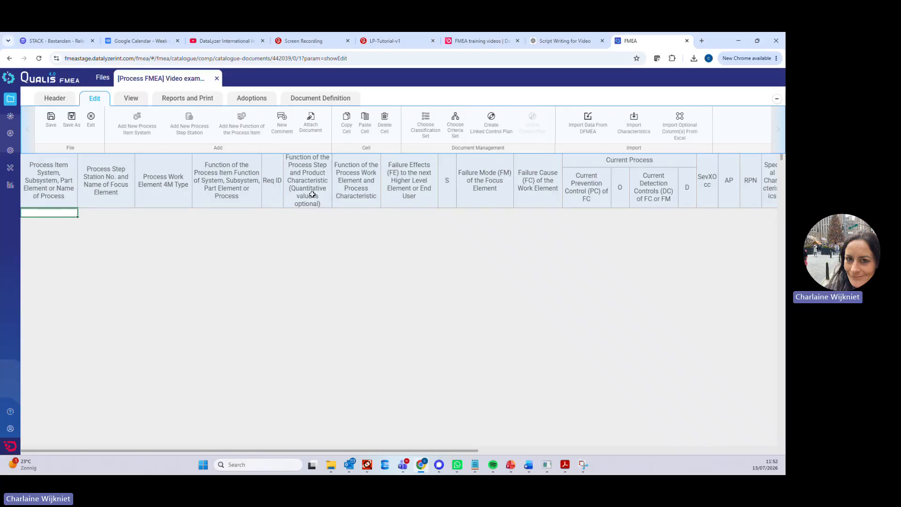
{"action": "double_click", "coordinate": [52, 214]}
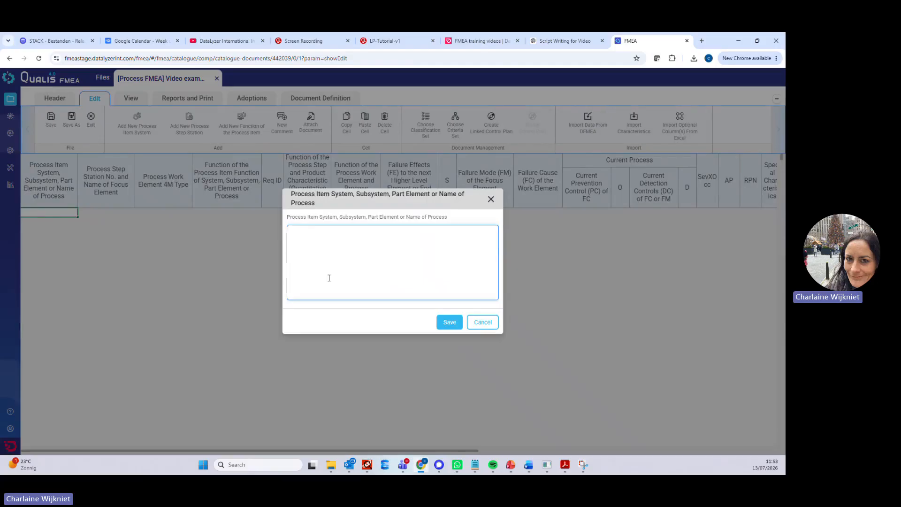
{"action": "type", "text": "Electrical motor assembly"}
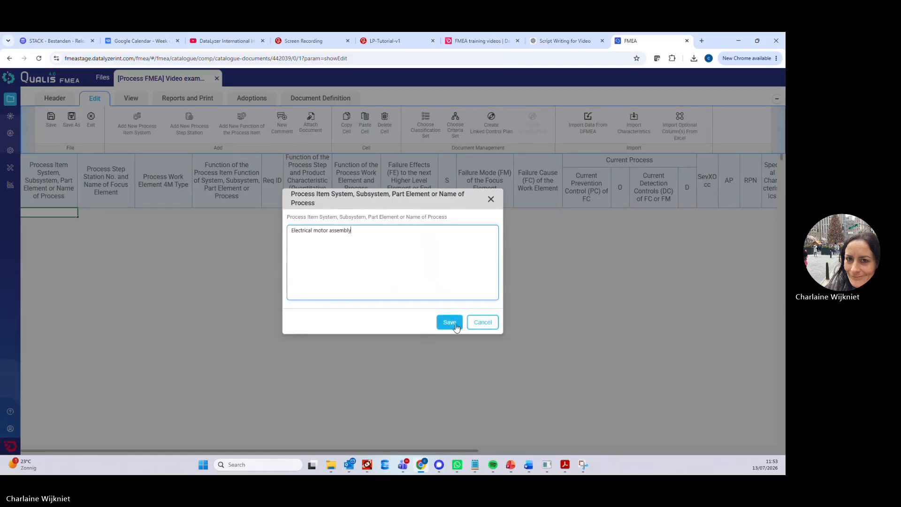
{"action": "left_click", "coordinate": [455, 323]}
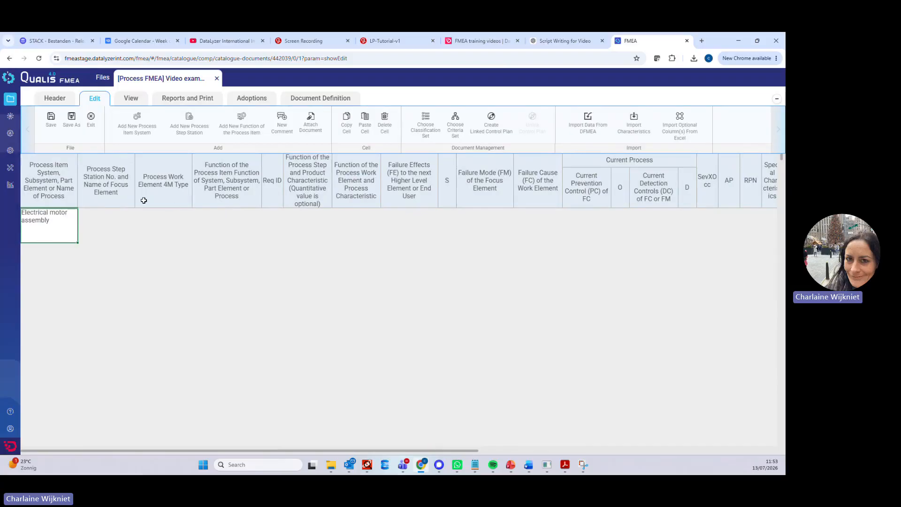
Step: Enter "010 Sintered Bearing Press-In Process" as the process step for the electrical motor assembly
{"action": "left_click", "coordinate": [101, 218]}
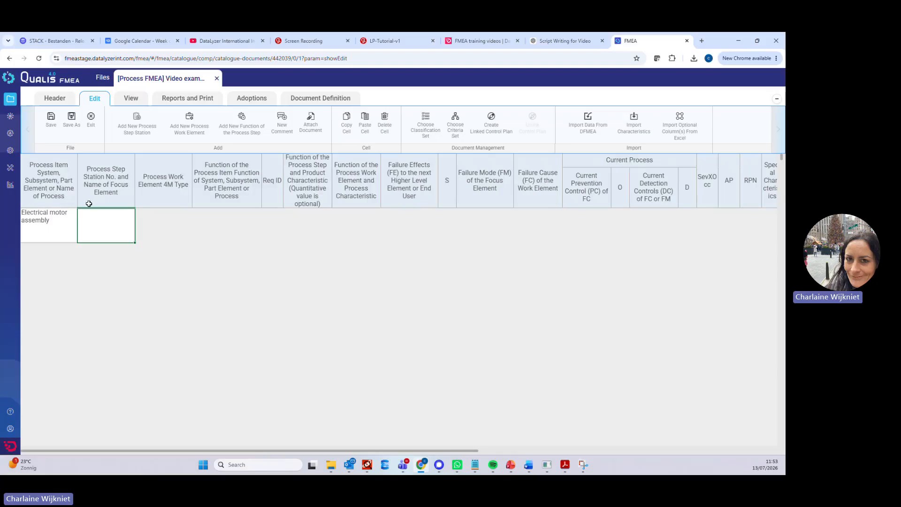
{"action": "double_click", "coordinate": [100, 217]}
{"action": "type", "text": "010"}
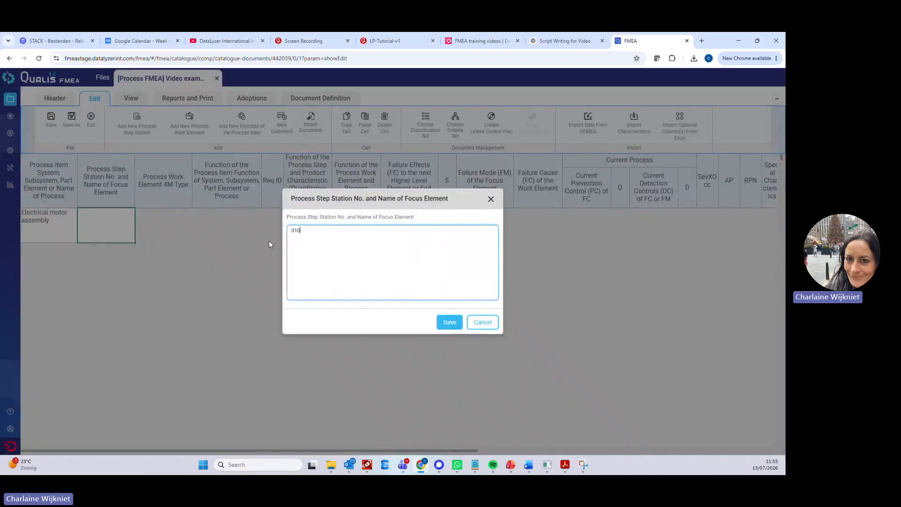
{"action": "type", "text": " Sinte"}
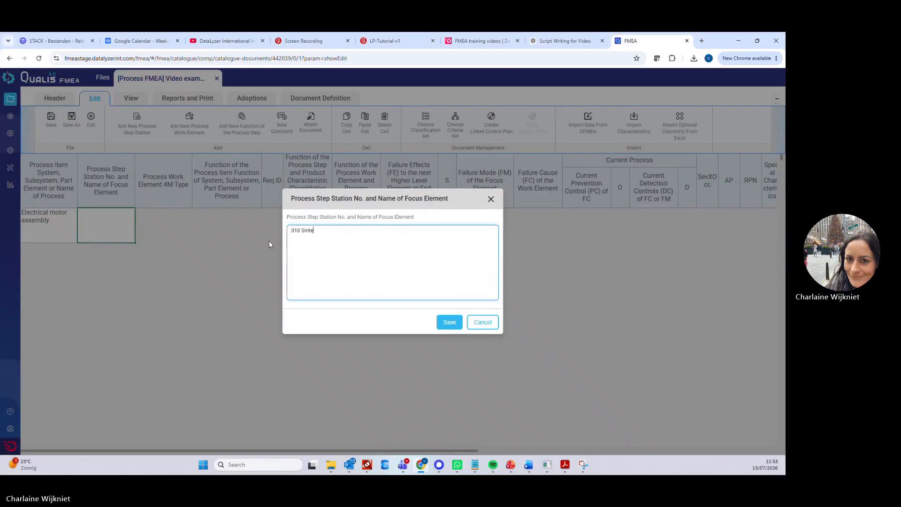
{"action": "type", "text": "red Bearing Press-In Process"}
{"action": "left_click", "coordinate": [449, 324]}
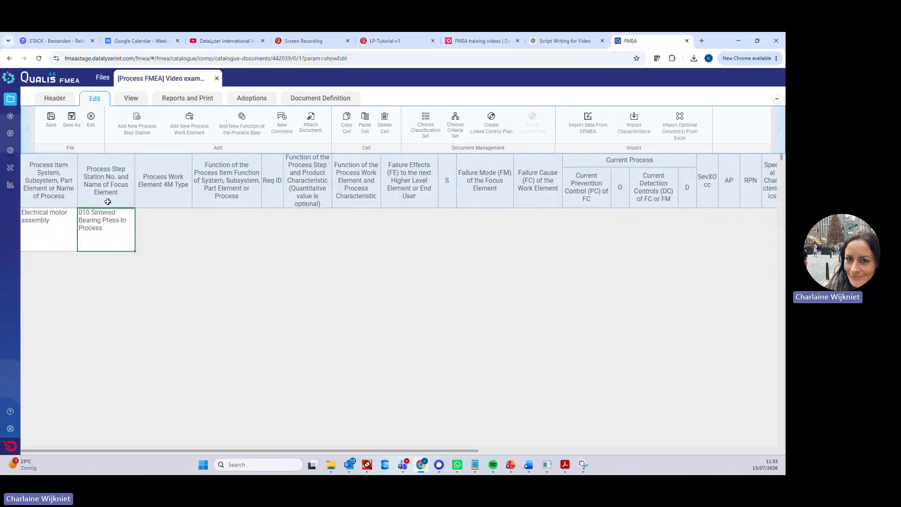
Step: Enter "Man" as the process work element 4M type for the bearing press-in step
{"action": "left_click", "coordinate": [161, 218]}
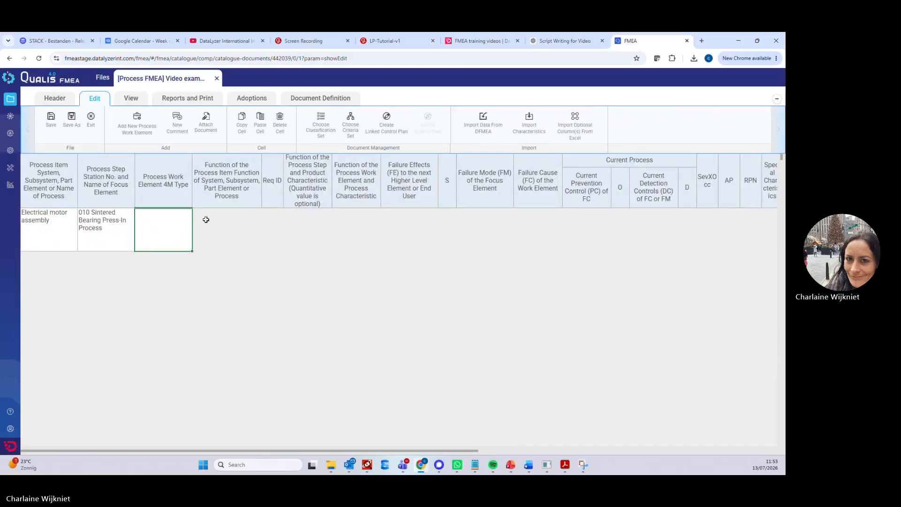
{"action": "double_click", "coordinate": [173, 228]}
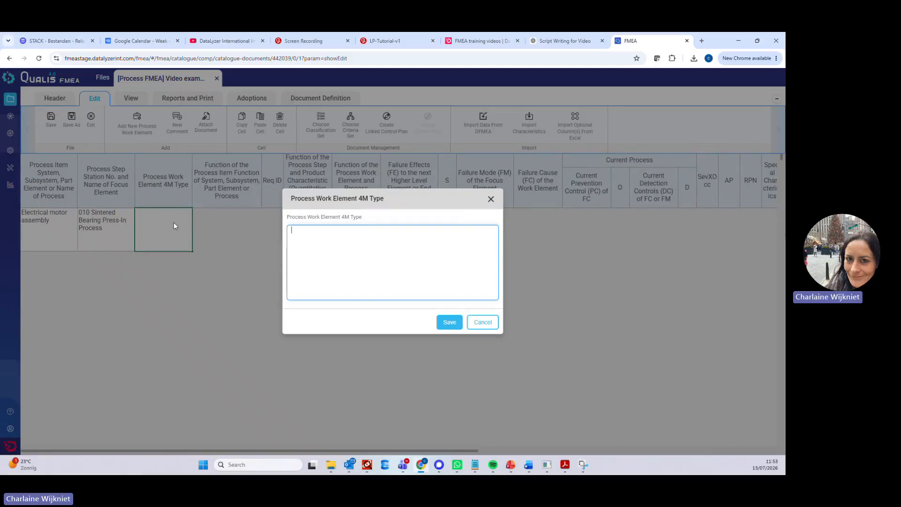
{"action": "type", "text": "Man"}
{"action": "left_click", "coordinate": [451, 324]}
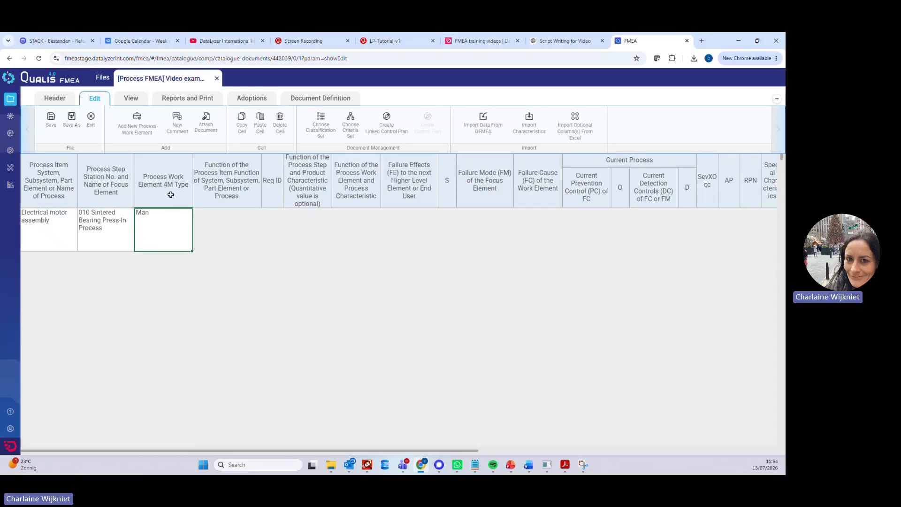
Step: Add a second process work element below Man and enter "Machine" as its 4M type
{"action": "left_click", "coordinate": [140, 128]}
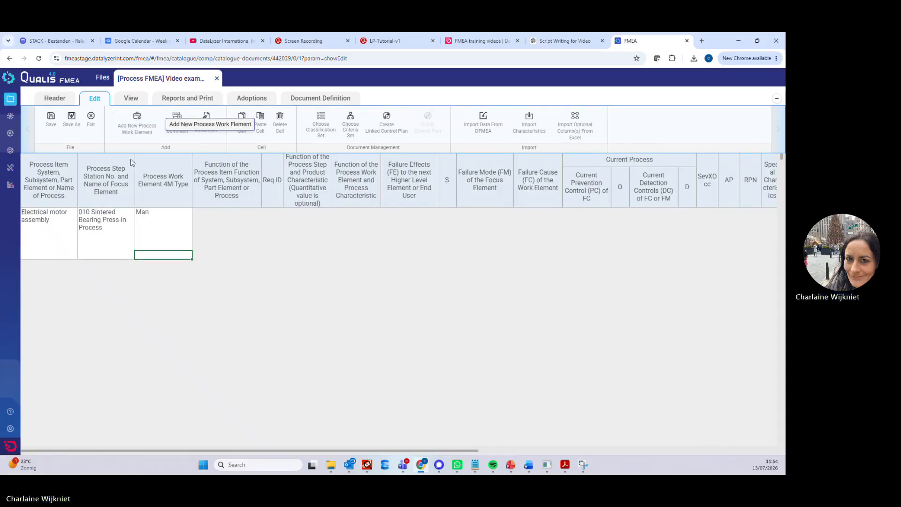
{"action": "left_click", "coordinate": [156, 227]}
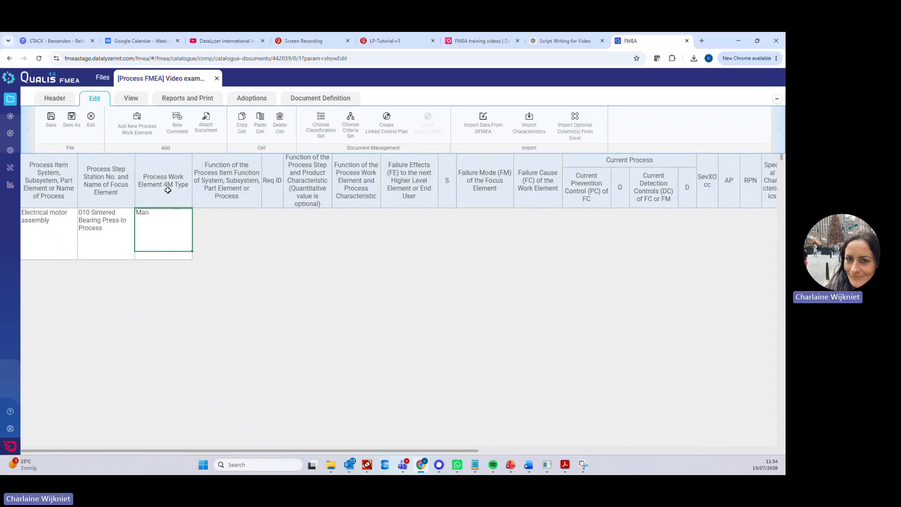
{"action": "double_click", "coordinate": [155, 256]}
{"action": "type", "text": "Machine"}
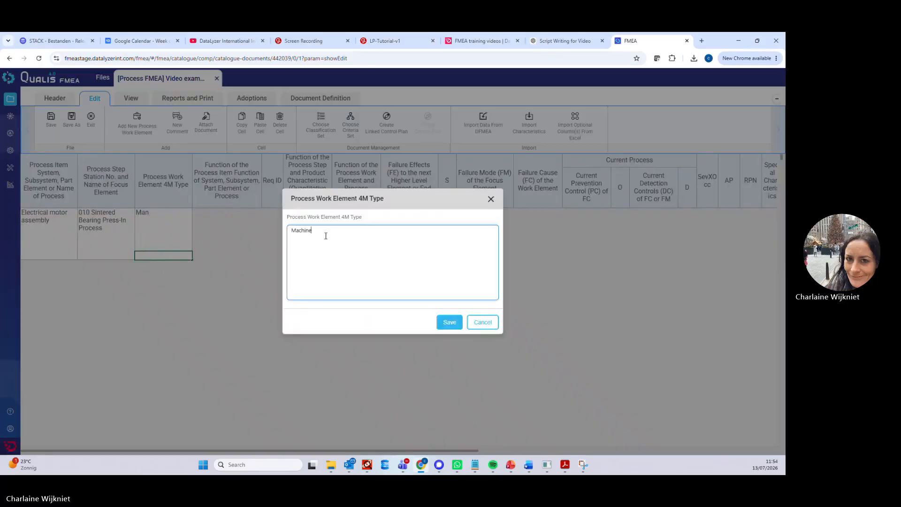
{"action": "left_click", "coordinate": [446, 326]}
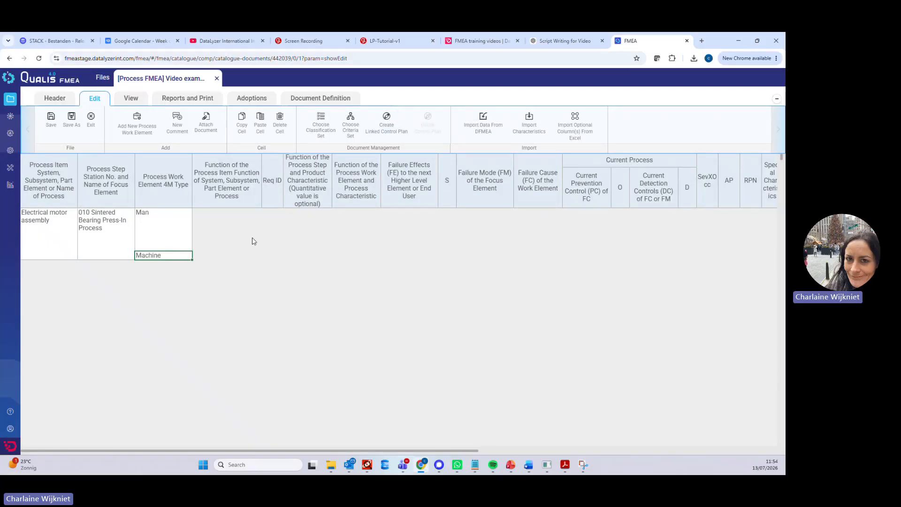
Step: Enter "Assembly of shaft into pole housing assembly" as the function of the process item
{"action": "left_click", "coordinate": [224, 225]}
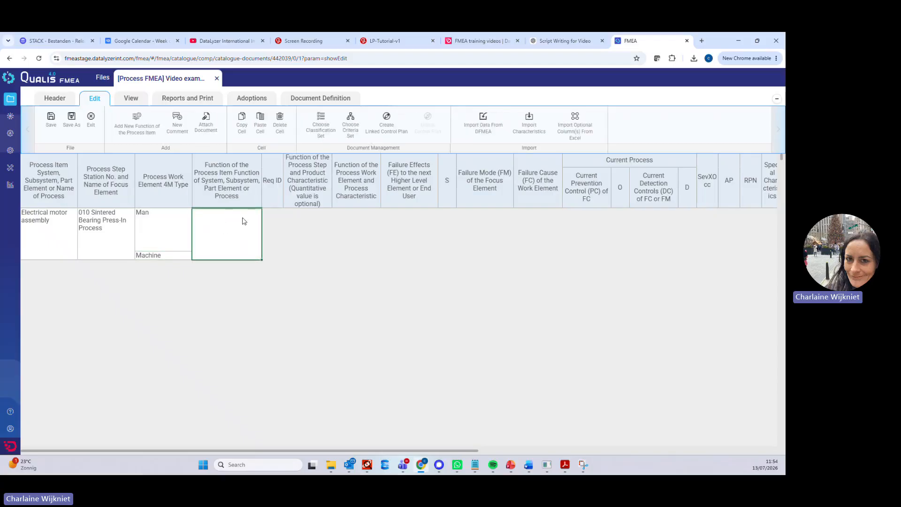
{"action": "left_click", "coordinate": [46, 223]}
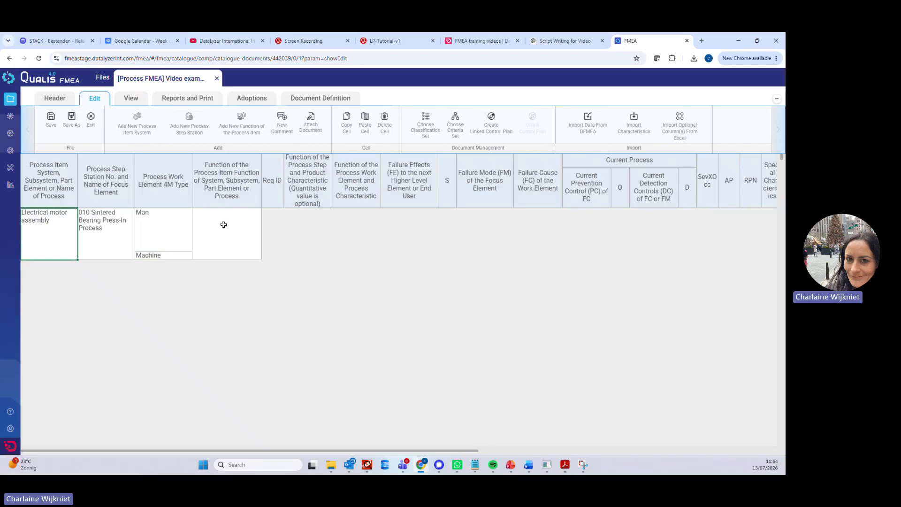
{"action": "double_click", "coordinate": [224, 225]}
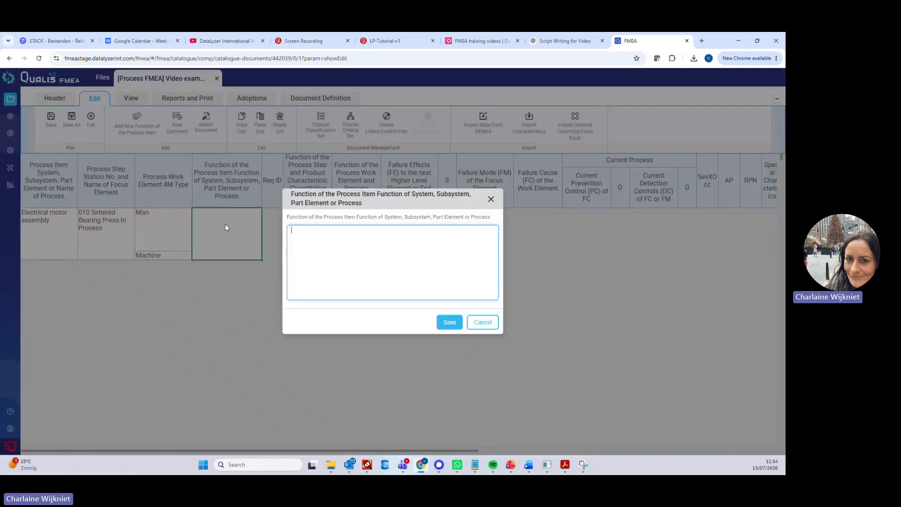
{"action": "type", "text": "Assem"}
{"action": "type", "text": "bl"}
{"action": "type", "text": "y of has"}
{"action": "key", "text": "BackSpace"}
{"action": "key", "text": "BackSpace"}
{"action": "type", "text": "shaft in"}
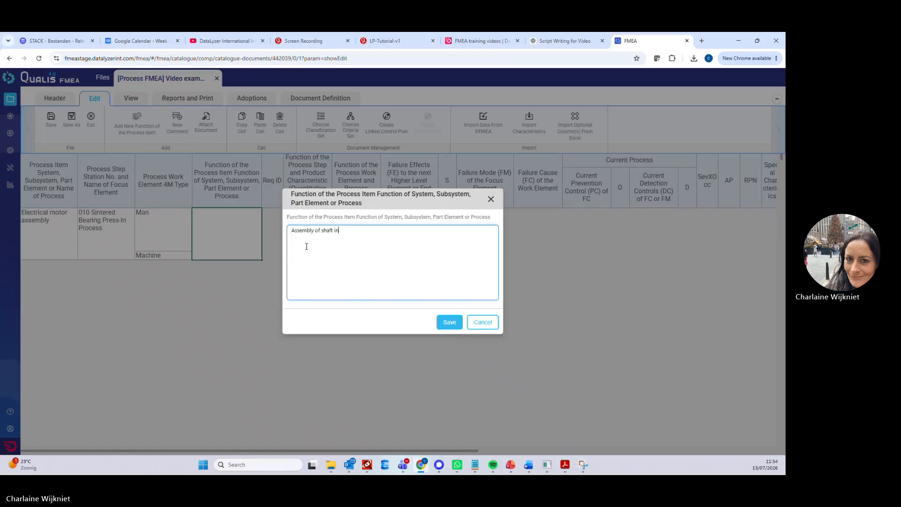
{"action": "type", "text": "to pol"}
{"action": "key", "text": "BackSpace"}
{"action": "key", "text": "BackSpace"}
{"action": "key", "text": "BackSpace"}
{"action": "type", "text": "pol"}
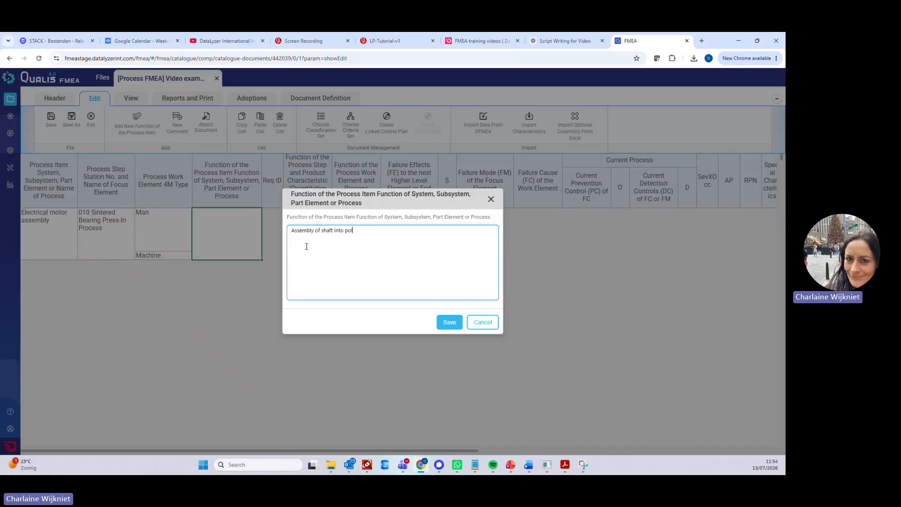
{"action": "type", "text": "e housingf assem"}
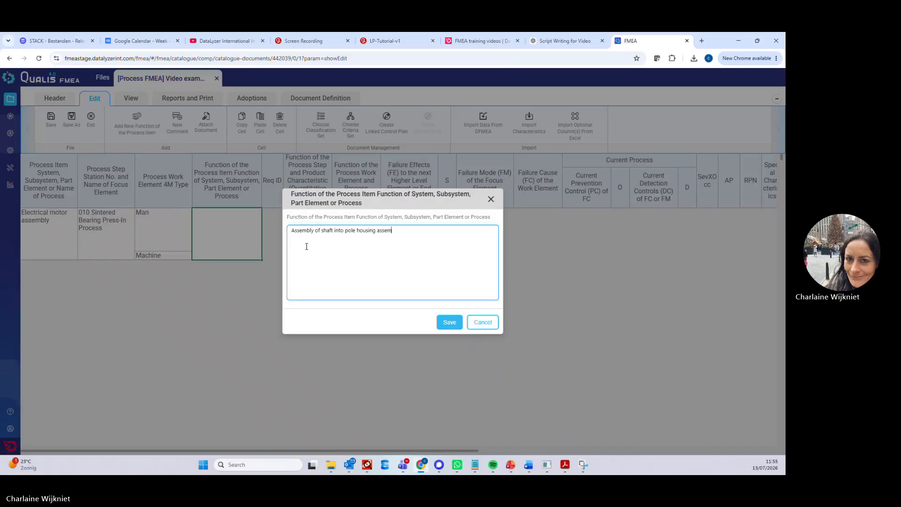
{"action": "type", "text": "bly"}
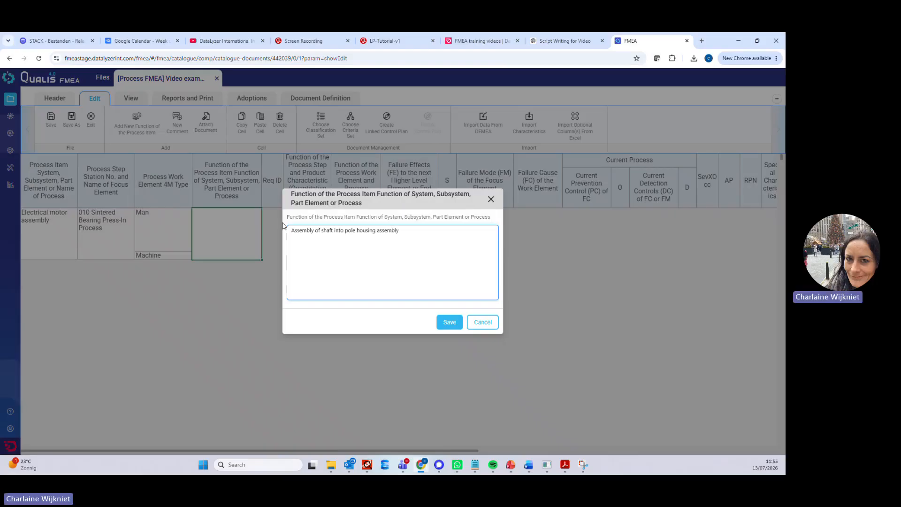
{"action": "left_click", "coordinate": [449, 322]}
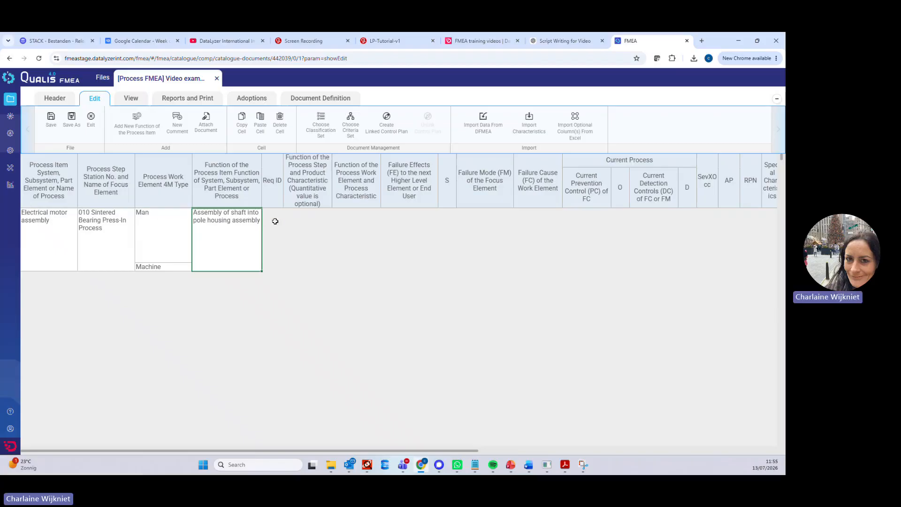
Step: Enter 10.1 as the Req ID beside the process item function
{"action": "left_click", "coordinate": [275, 222]}
{"action": "left_click", "coordinate": [276, 231]}
{"action": "left_click", "coordinate": [356, 226]}
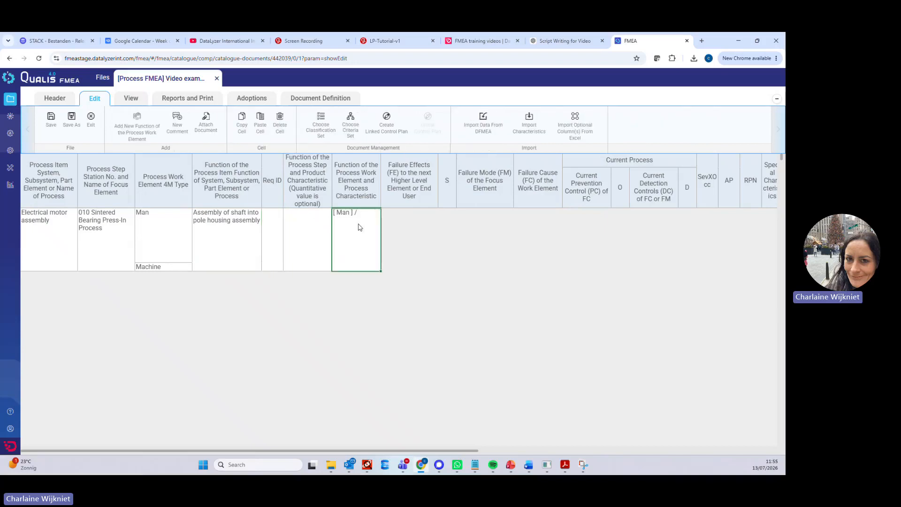
{"action": "double_click", "coordinate": [272, 228]}
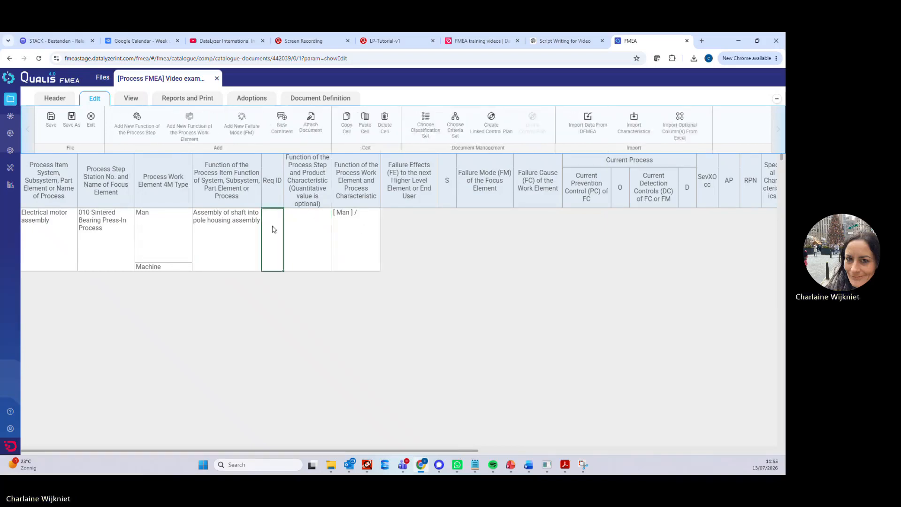
{"action": "type", "text": "10.1"}
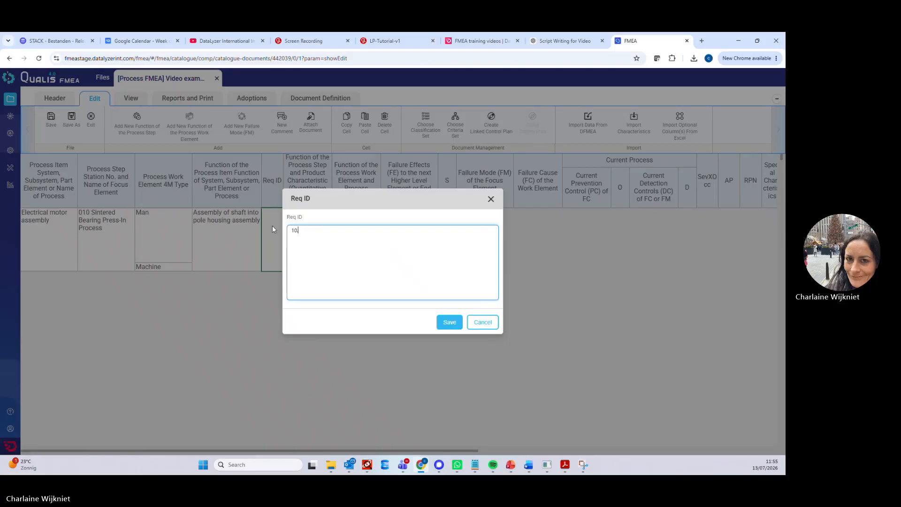
{"action": "left_click", "coordinate": [447, 324]}
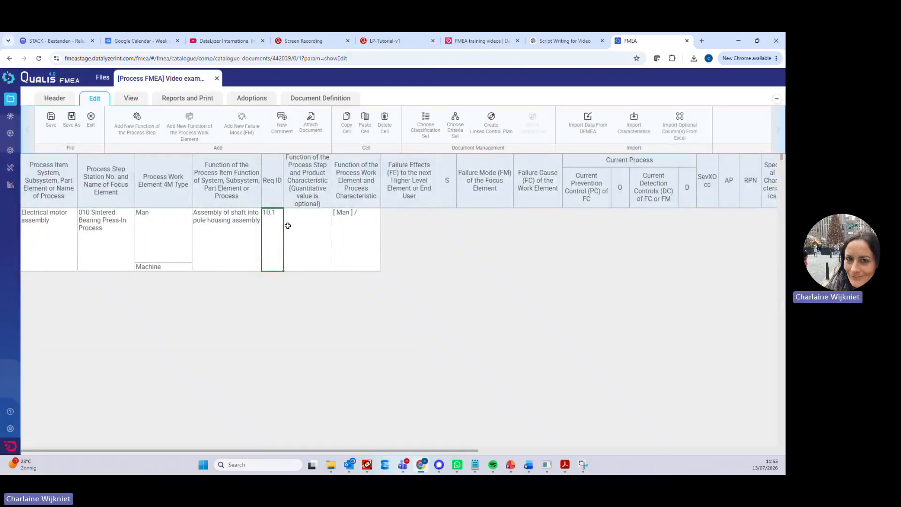
Step: Enter "Press in sintered bearing to achieve axial position in pole housing" as the function of the process step
{"action": "left_click", "coordinate": [310, 230]}
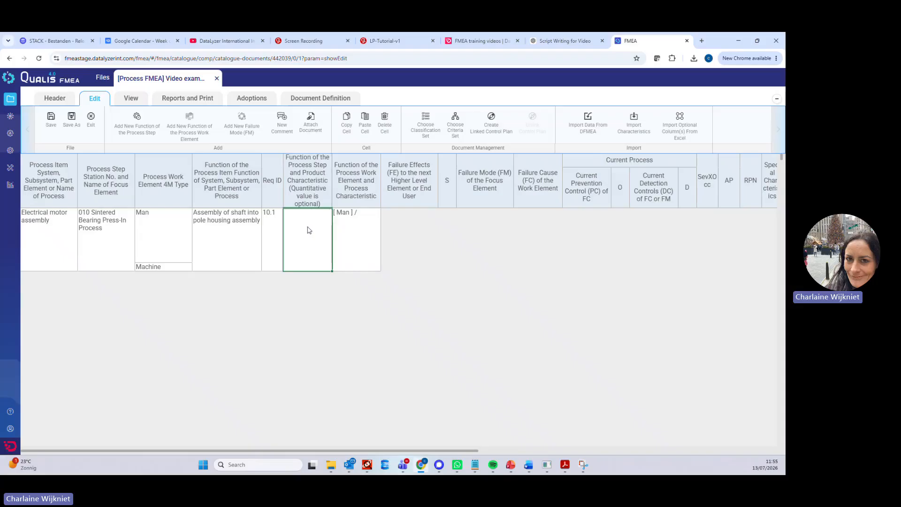
{"action": "double_click", "coordinate": [309, 229]}
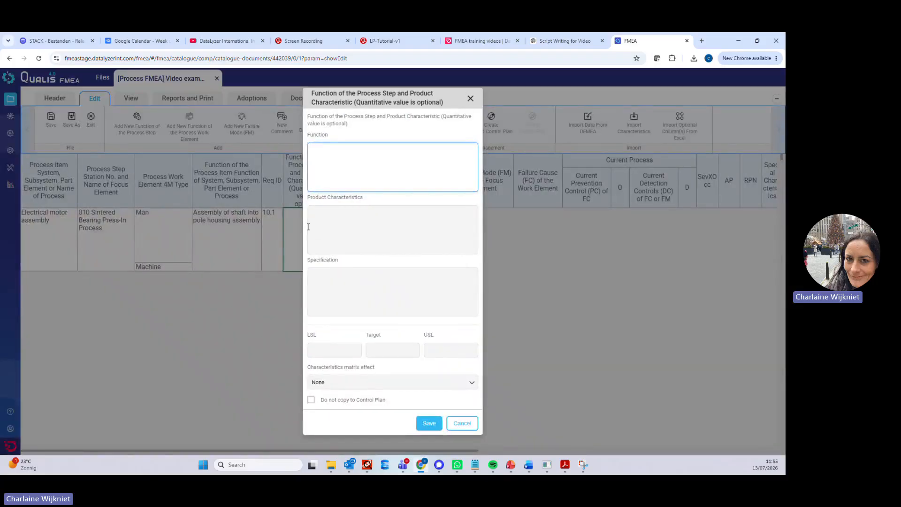
{"action": "left_click", "coordinate": [353, 210]}
{"action": "left_click", "coordinate": [332, 299]}
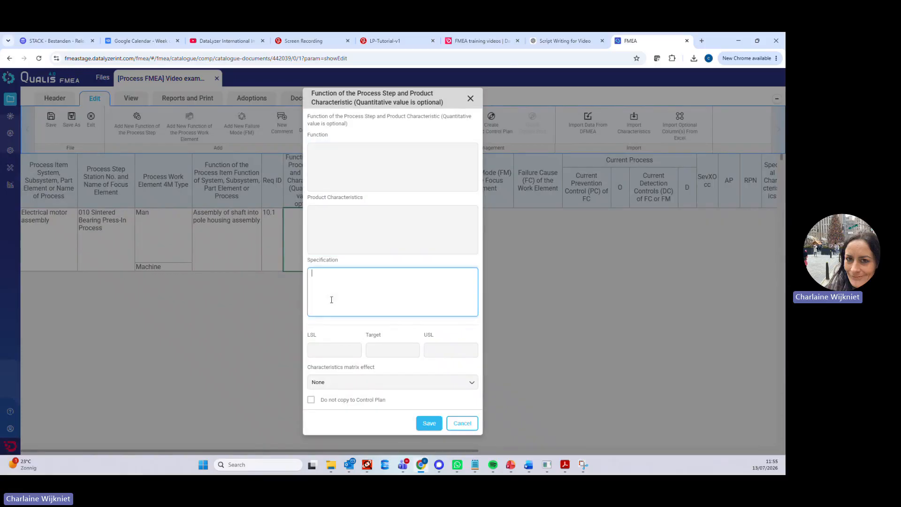
{"action": "left_click", "coordinate": [365, 161]}
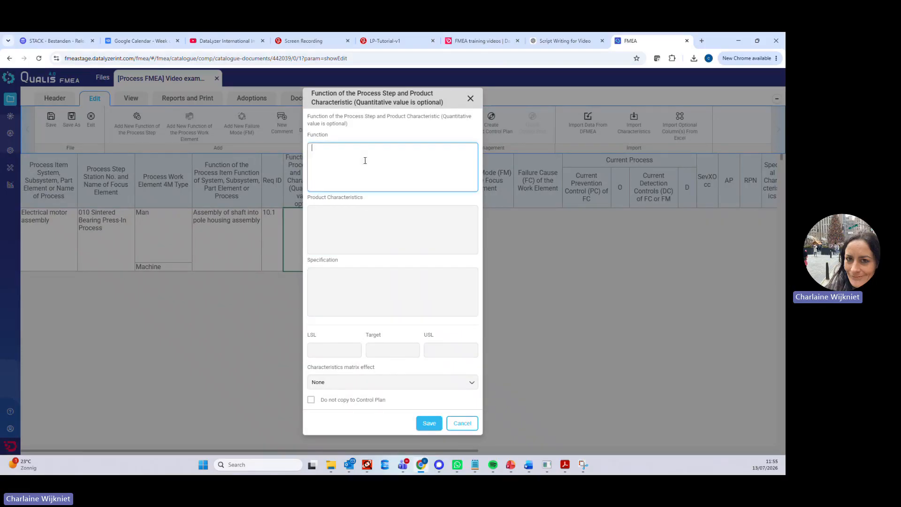
{"action": "left_click", "coordinate": [332, 230]}
{"action": "left_click", "coordinate": [342, 286]}
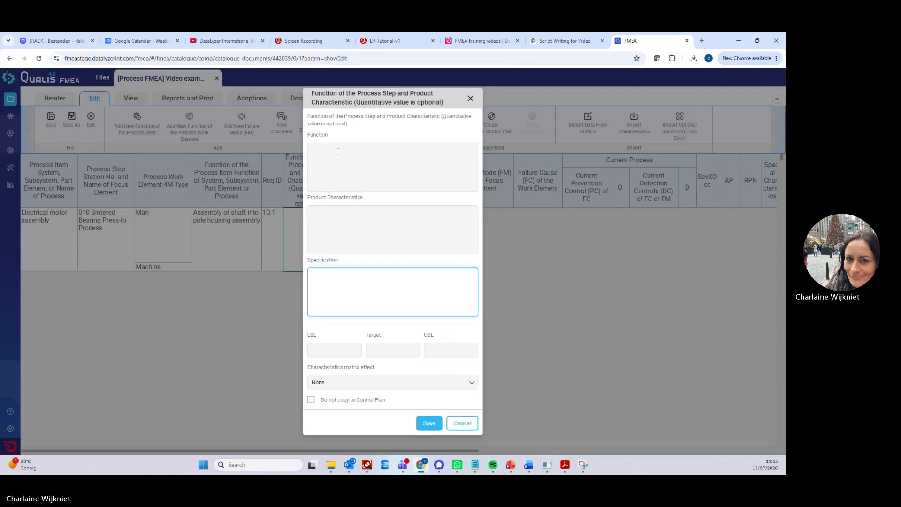
{"action": "left_click", "coordinate": [339, 152]}
{"action": "type", "text": "Press "}
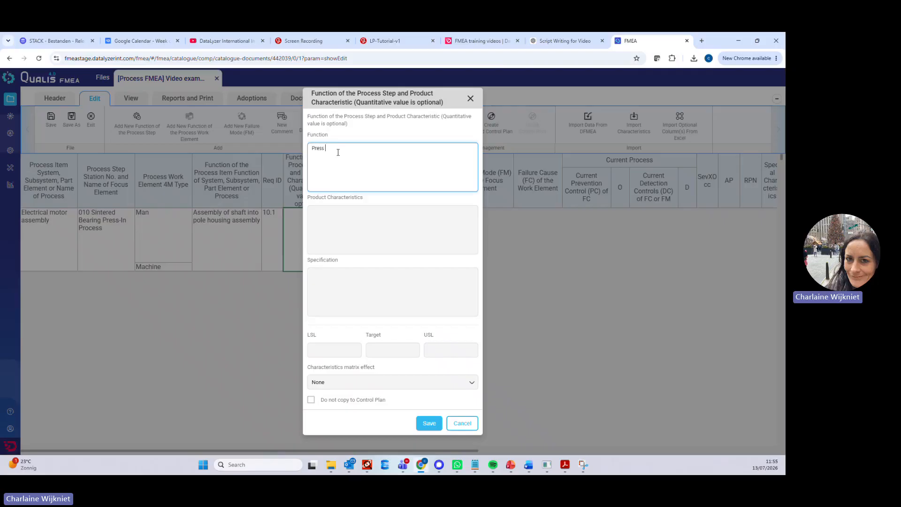
{"action": "type", "text": "in sintered bearing"}
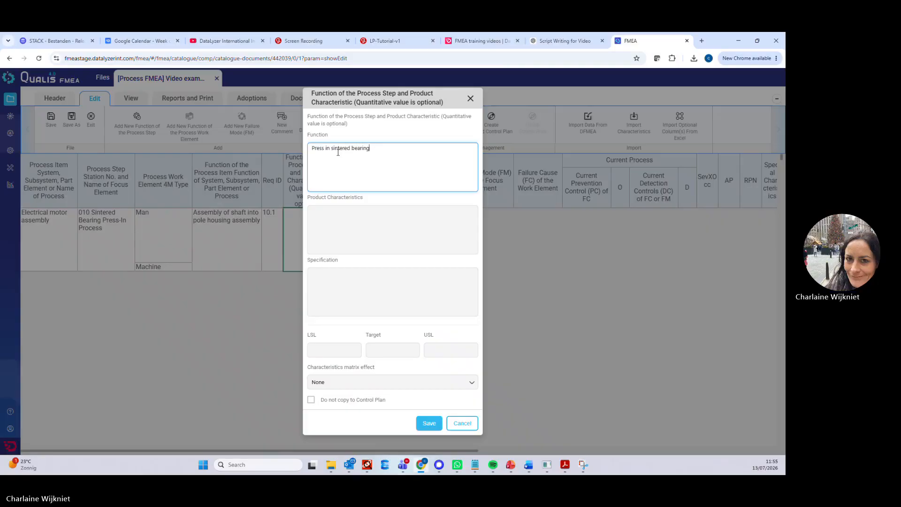
{"action": "type", "text": " to achieve"}
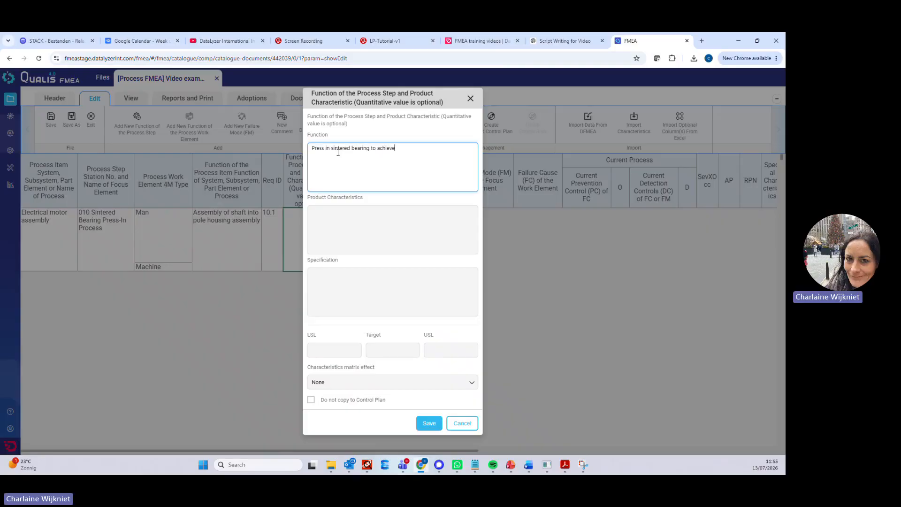
{"action": "type", "text": " axial positio"}
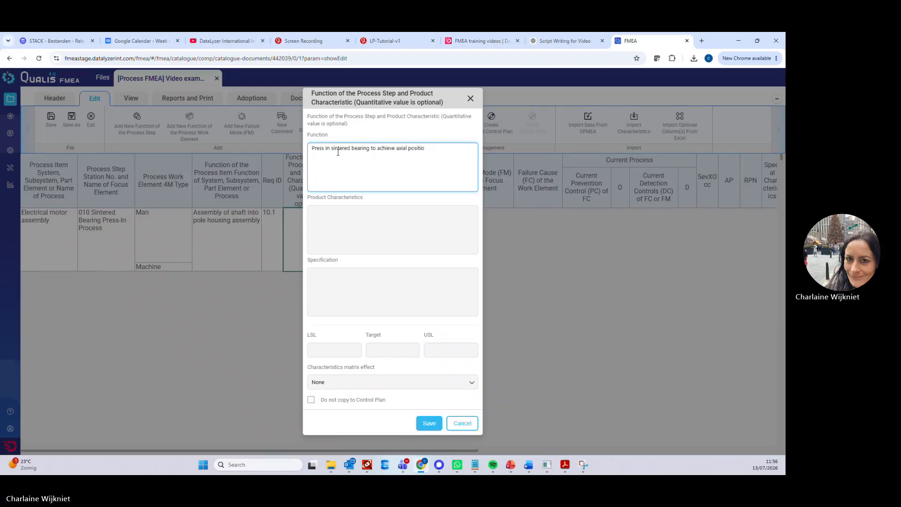
{"action": "type", "text": "n in pole houising"}
{"action": "left_click", "coordinate": [456, 147]}
{"action": "key", "text": "BackSpace"}
Step: Add the product characteristic "Max gap per print" with specification "Max gap 10" to the process step function and save it
{"action": "left_click", "coordinate": [350, 221]}
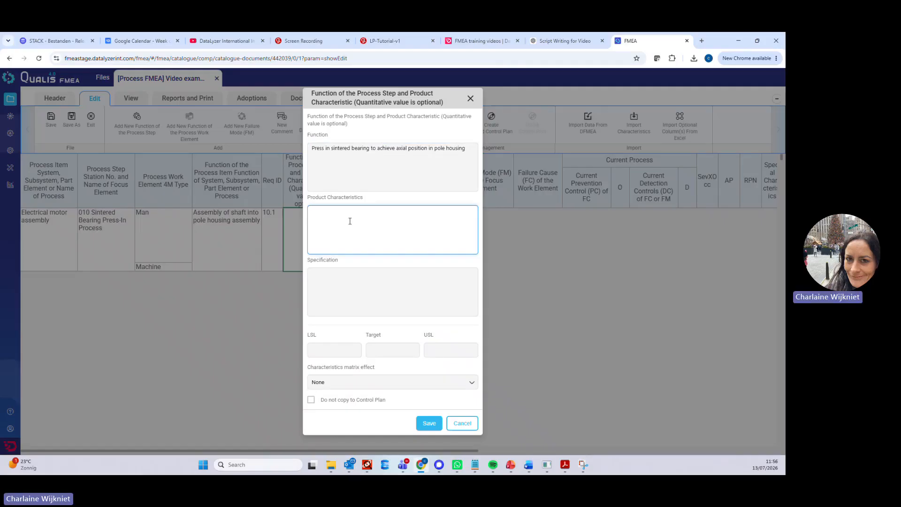
{"action": "type", "text": "Max gap per print"}
{"action": "left_click", "coordinate": [331, 278]}
{"action": "type", "text": "Max gap 10"}
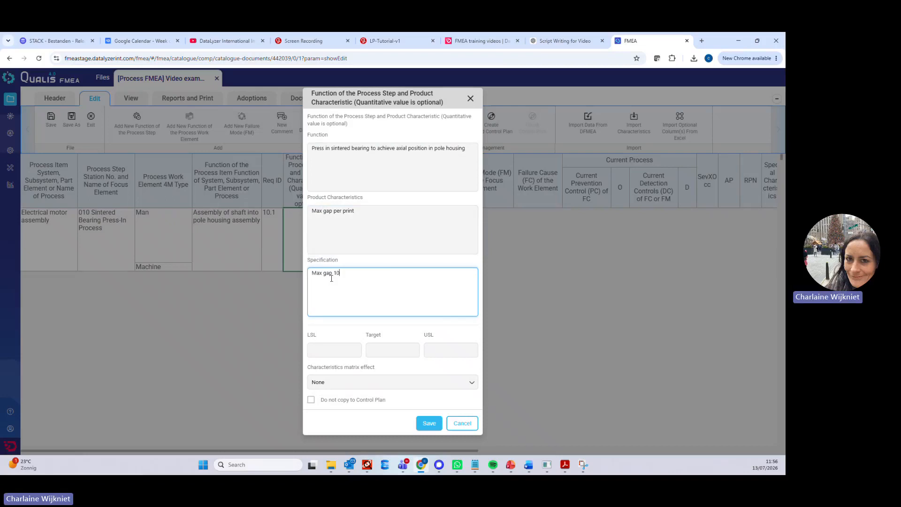
{"action": "left_click", "coordinate": [427, 425]}
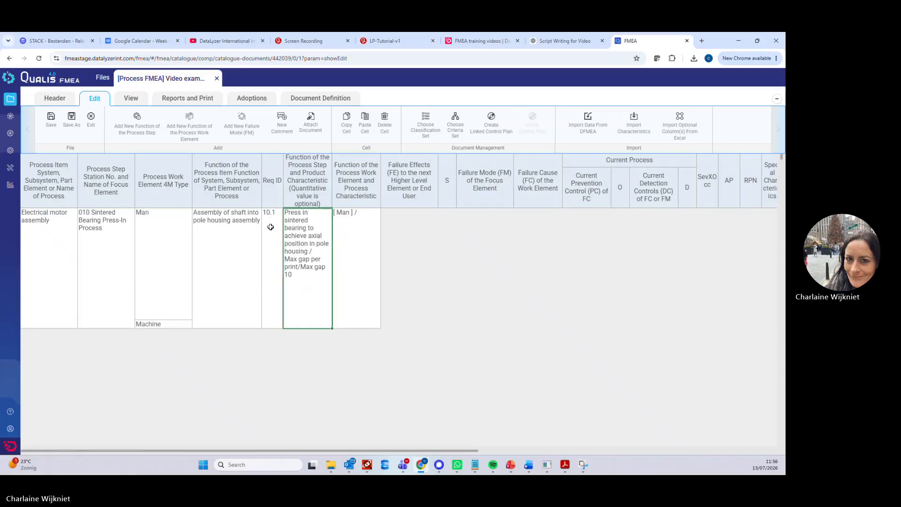
Step: Examine the function, process characteristic, specification and category options of the process work element function, leaving them unchanged
{"action": "left_click", "coordinate": [363, 259]}
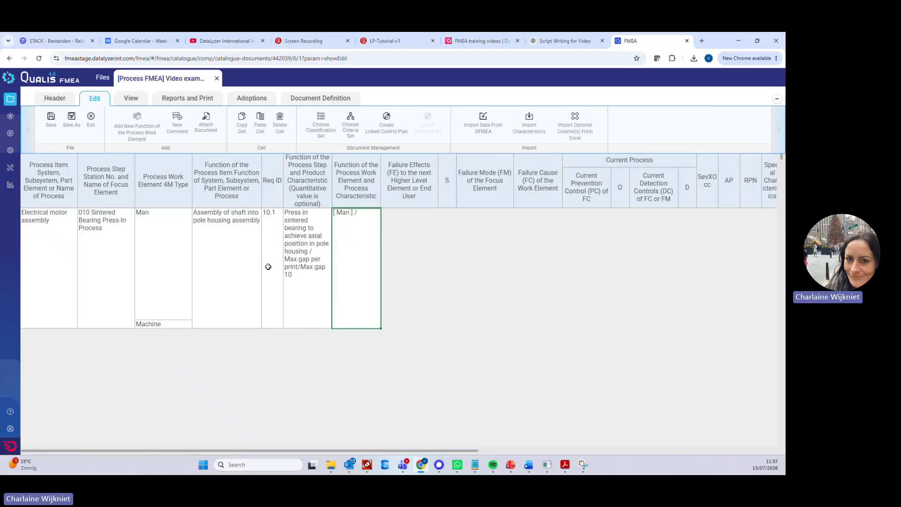
{"action": "double_click", "coordinate": [346, 259]}
{"action": "left_click", "coordinate": [365, 171]}
{"action": "left_click", "coordinate": [366, 242]}
{"action": "left_click", "coordinate": [356, 309]}
{"action": "left_click", "coordinate": [350, 172]}
{"action": "left_click", "coordinate": [357, 241]}
{"action": "left_click", "coordinate": [360, 306]}
{"action": "left_click", "coordinate": [350, 179]}
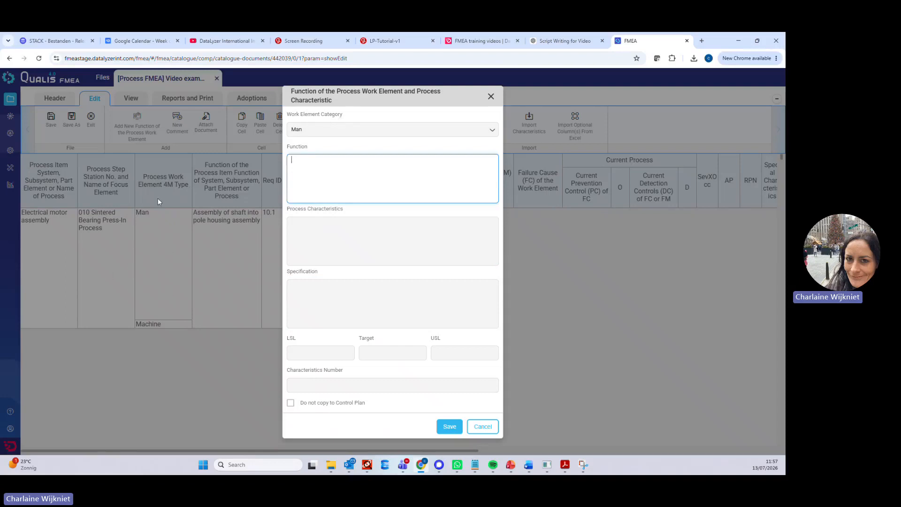
{"action": "left_click", "coordinate": [493, 131]}
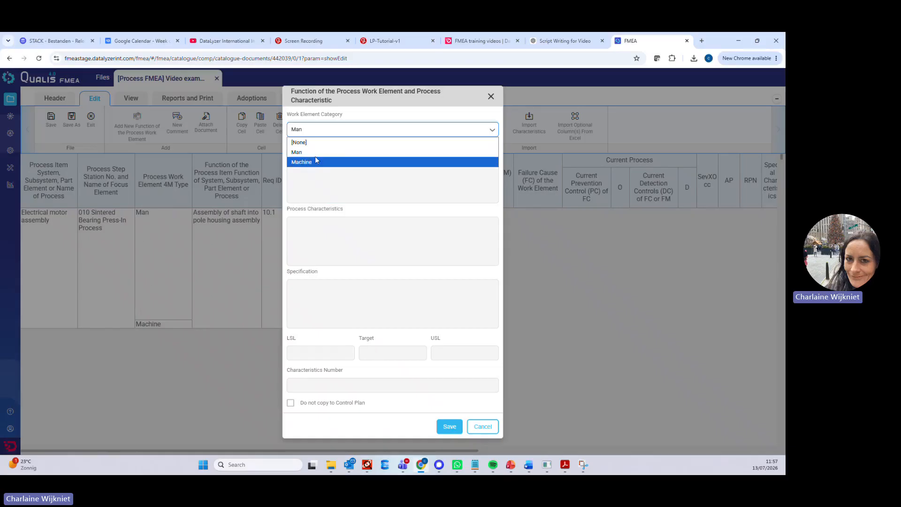
{"action": "left_click", "coordinate": [483, 427]}
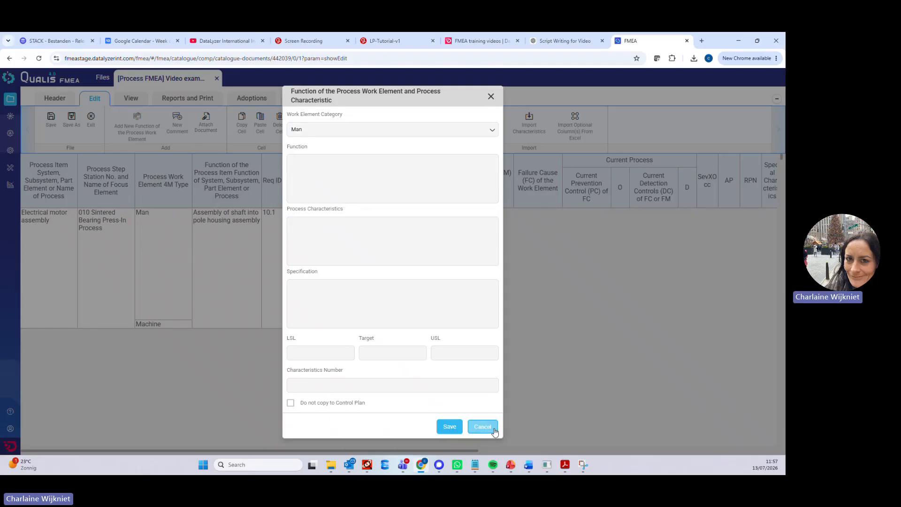
{"action": "left_click", "coordinate": [483, 426]}
Step: Add another process work element below Machine and enter "Method" as its 4M type
{"action": "left_click", "coordinate": [157, 323]}
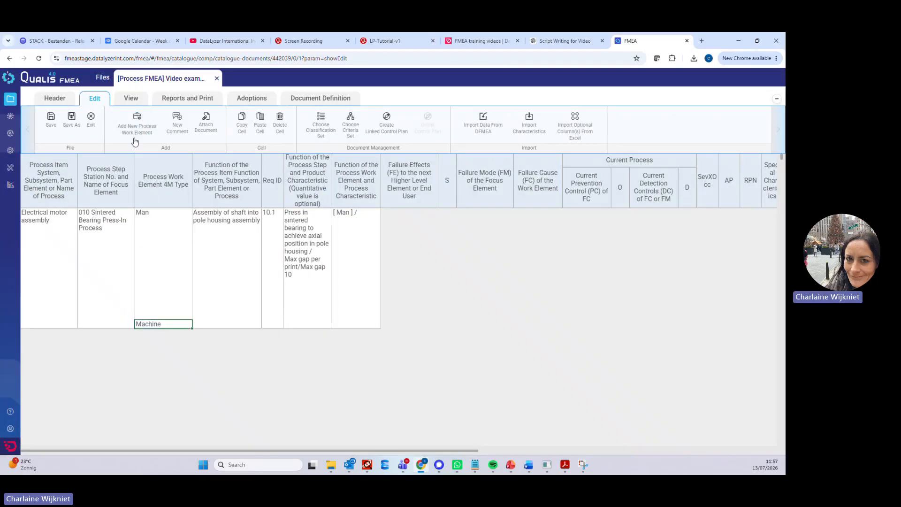
{"action": "left_click", "coordinate": [134, 117]}
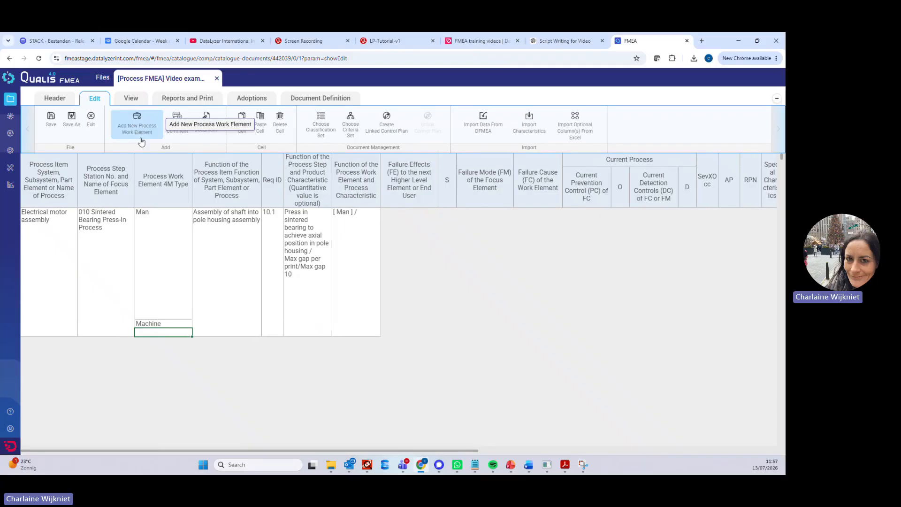
{"action": "double_click", "coordinate": [162, 338]}
{"action": "type", "text": "Mthod"}
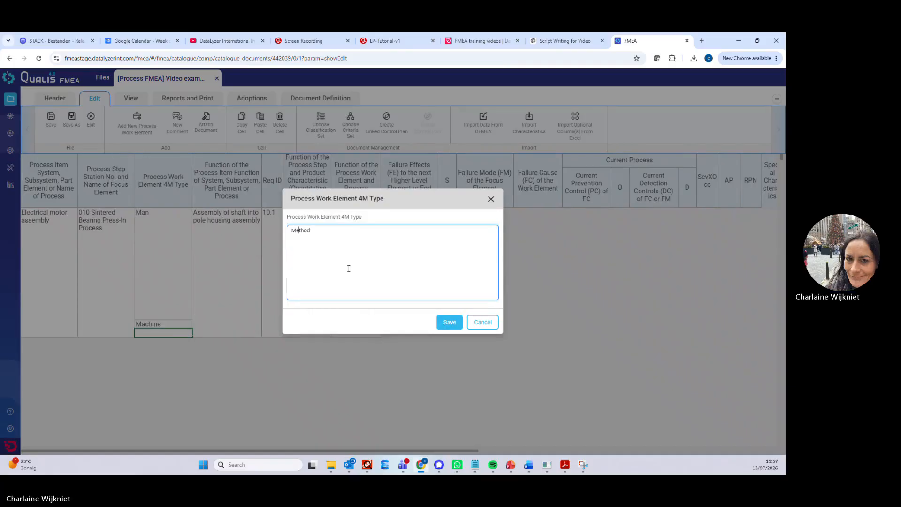
{"action": "left_click", "coordinate": [449, 322]}
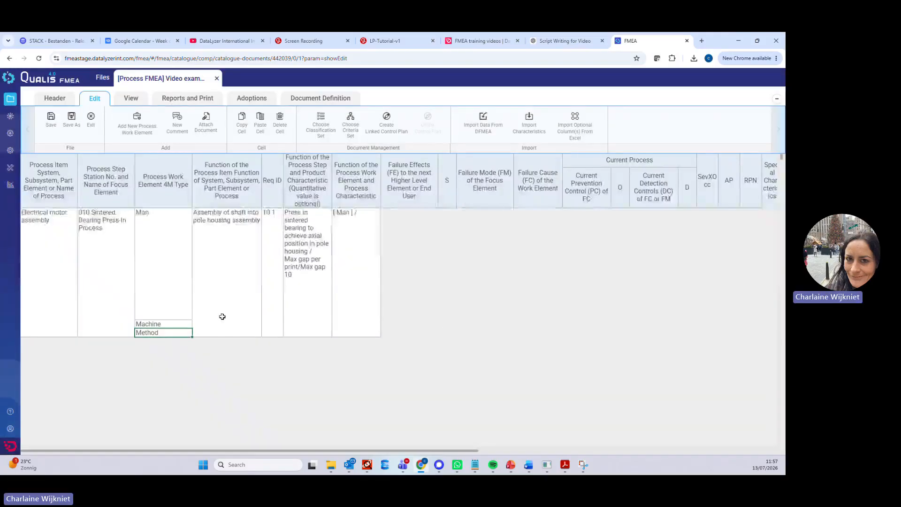
Step: Set the category to Man and enter the function "Operator press the button of machine for releasing the press in process when loading loading is completed"
{"action": "double_click", "coordinate": [358, 246]}
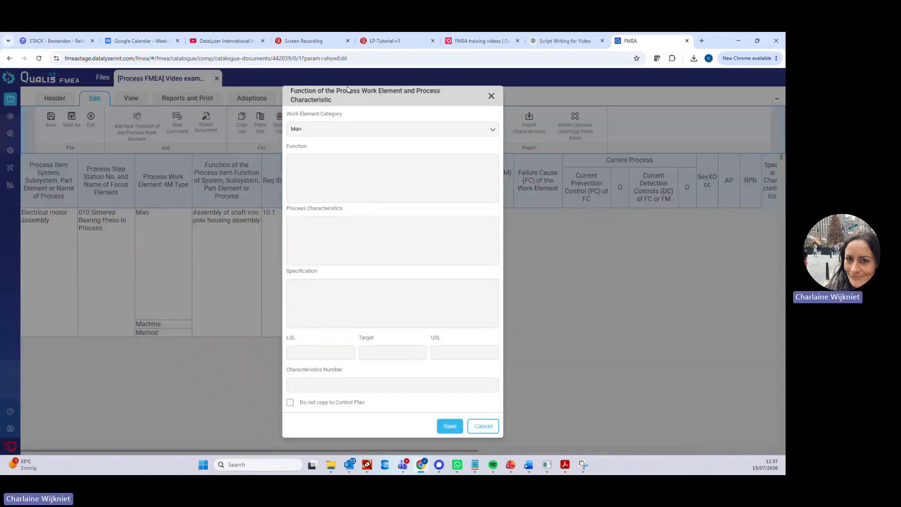
{"action": "left_click", "coordinate": [319, 131]}
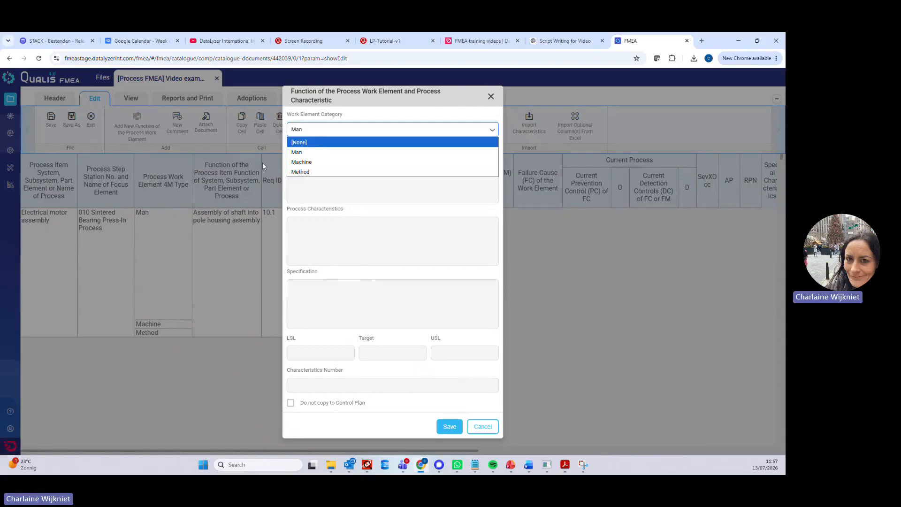
{"action": "left_click", "coordinate": [311, 153]}
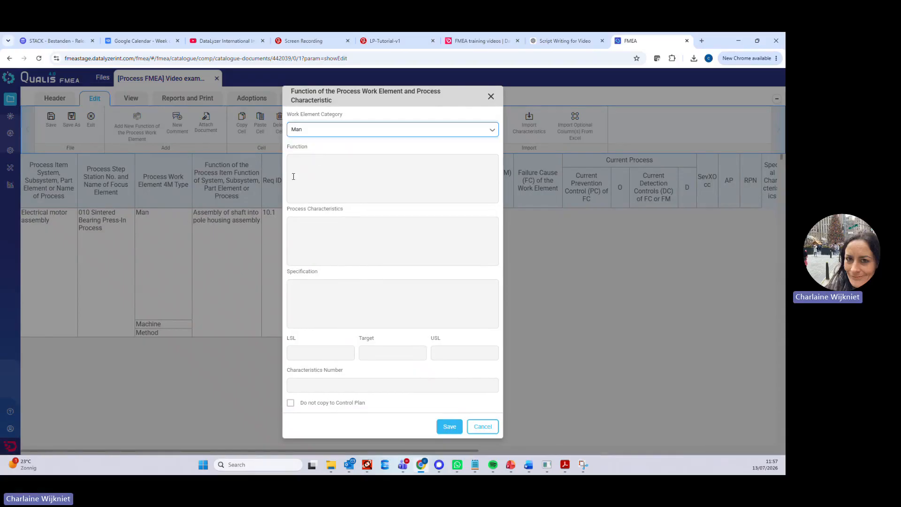
{"action": "left_click", "coordinate": [347, 169]}
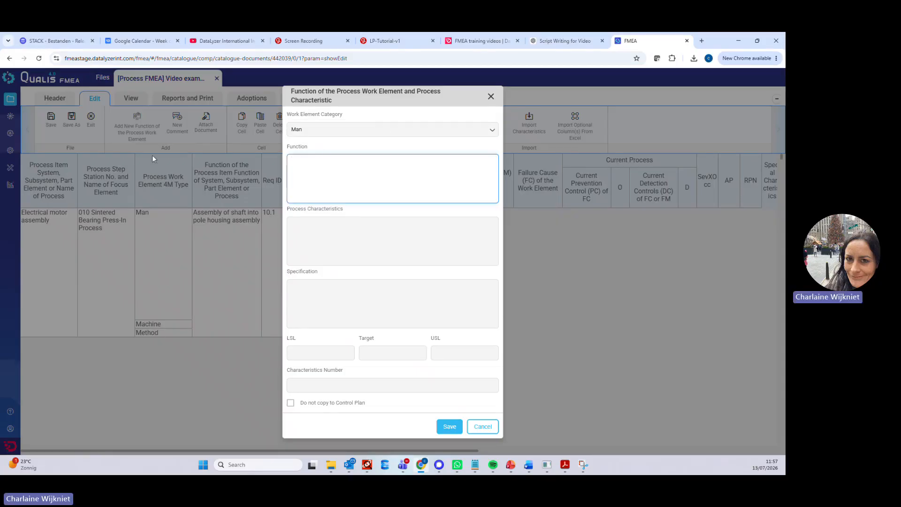
{"action": "type", "text": "Operator press the button of machine for releasing"}
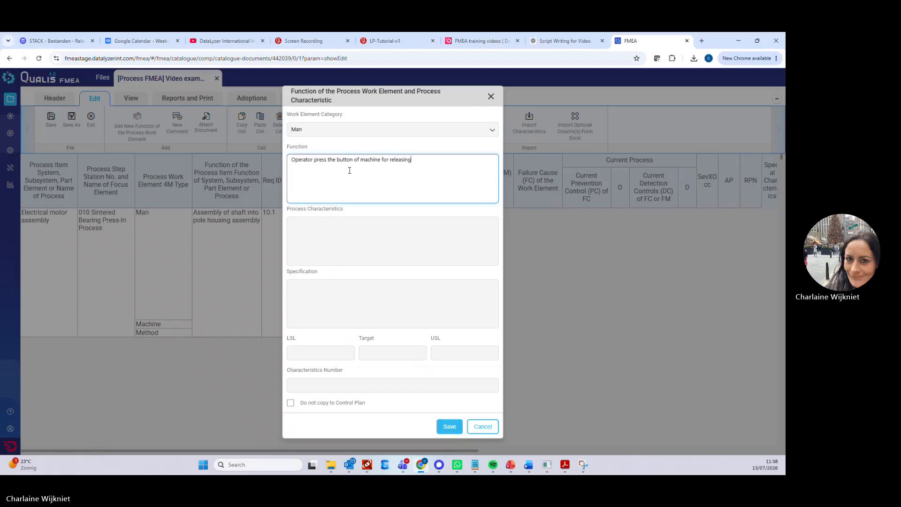
{"action": "type", "text": " the press in process"}
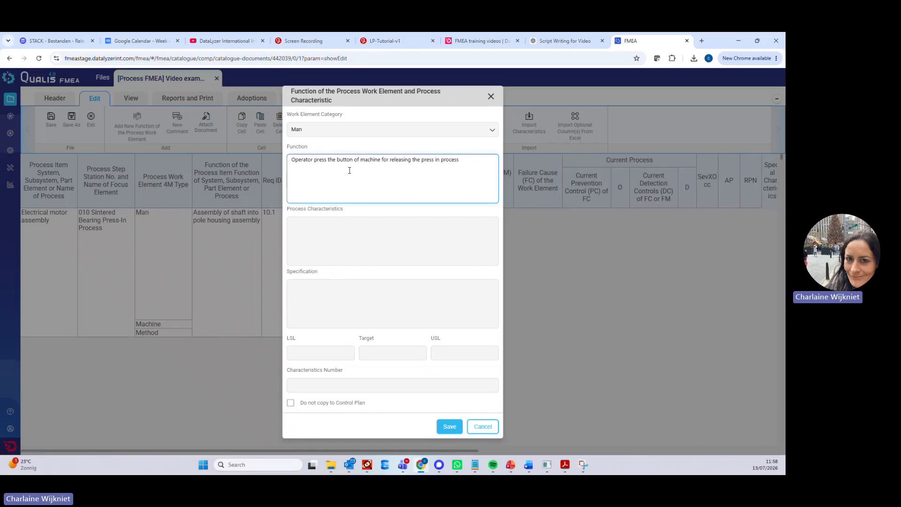
{"action": "type", "text": " when loading loading is completed"}
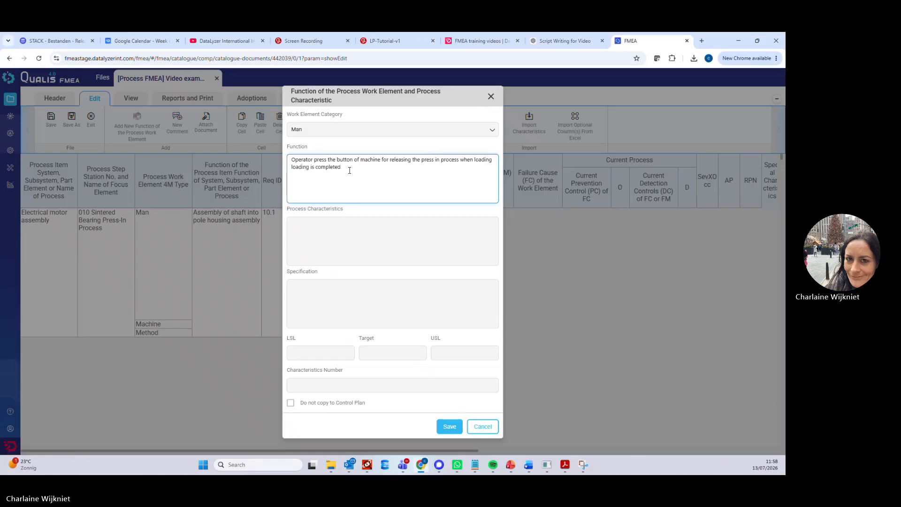
{"action": "left_click", "coordinate": [325, 233]}
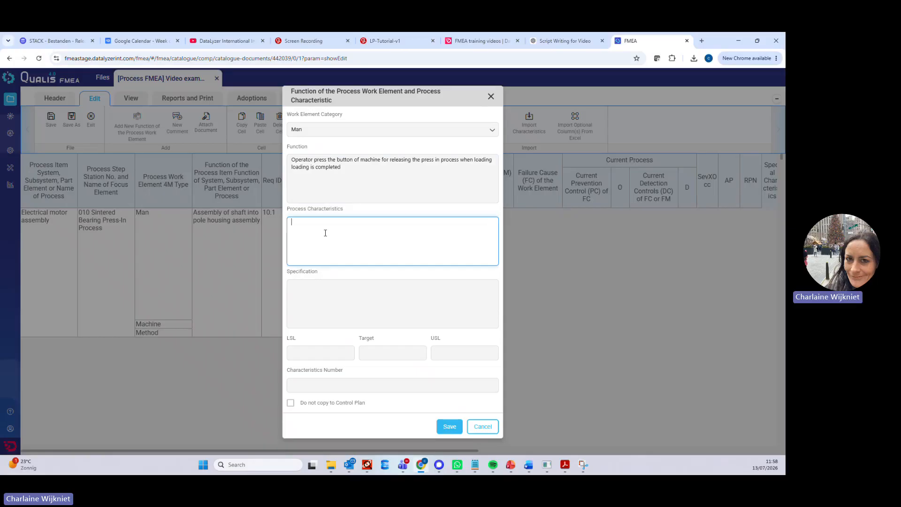
{"action": "type", "text": "Press hte"}
{"action": "key", "text": "BackSpace"}
{"action": "key", "text": "BackSpace"}
{"action": "key", "text": "BackSpace"}
{"action": "key", "text": "BackSpace"}
{"action": "key", "text": "BackSpace"}
Step: Copy the function text without the word "Operator" into the process characteristics and capitalize its first letter
{"action": "left_click_drag", "start_coordinate": [314, 160], "coordinate": [350, 170]}
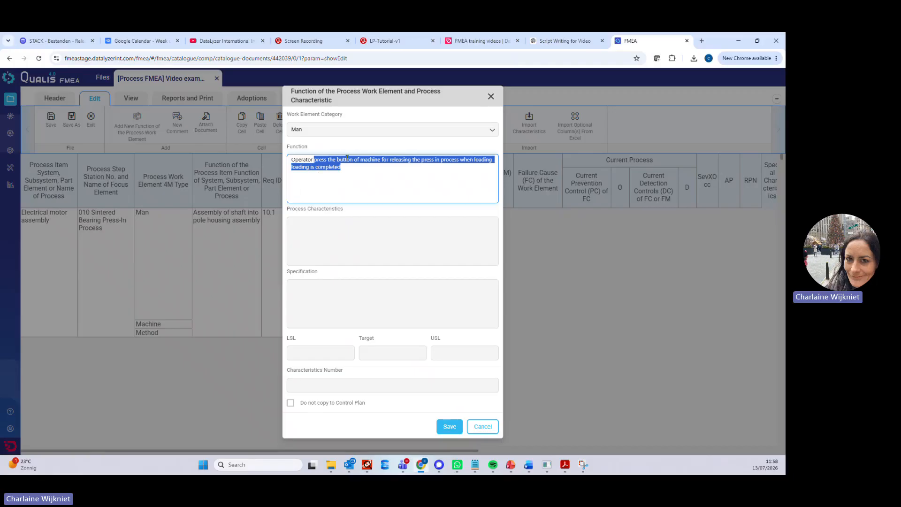
{"action": "left_click", "coordinate": [353, 172]}
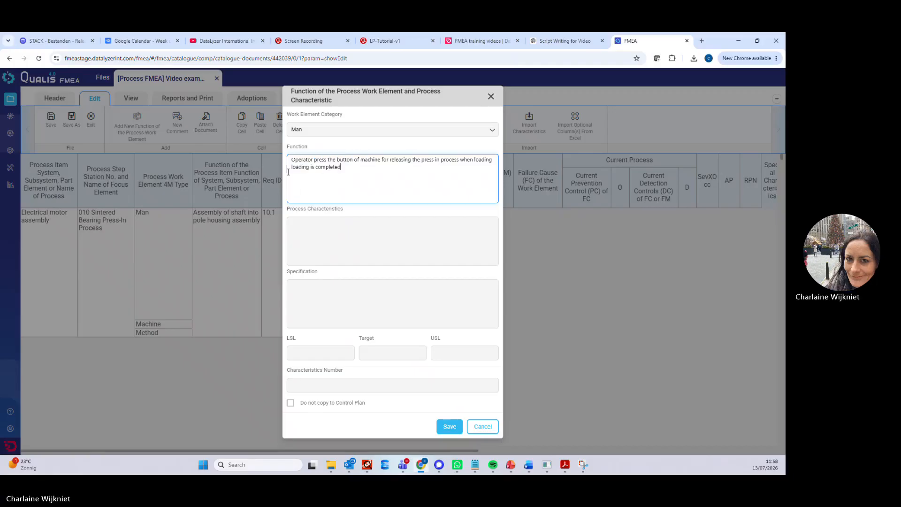
{"action": "left_click_drag", "start_coordinate": [291, 161], "coordinate": [358, 171]}
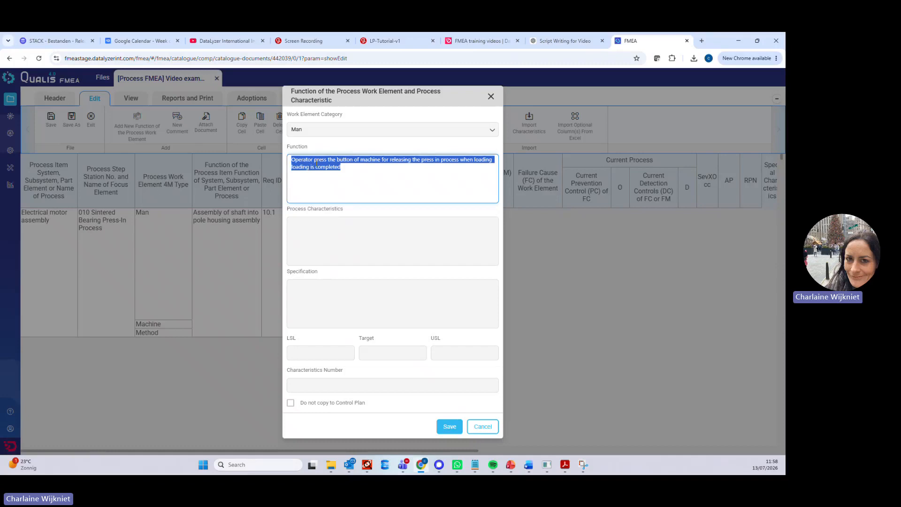
{"action": "left_click", "coordinate": [351, 170]}
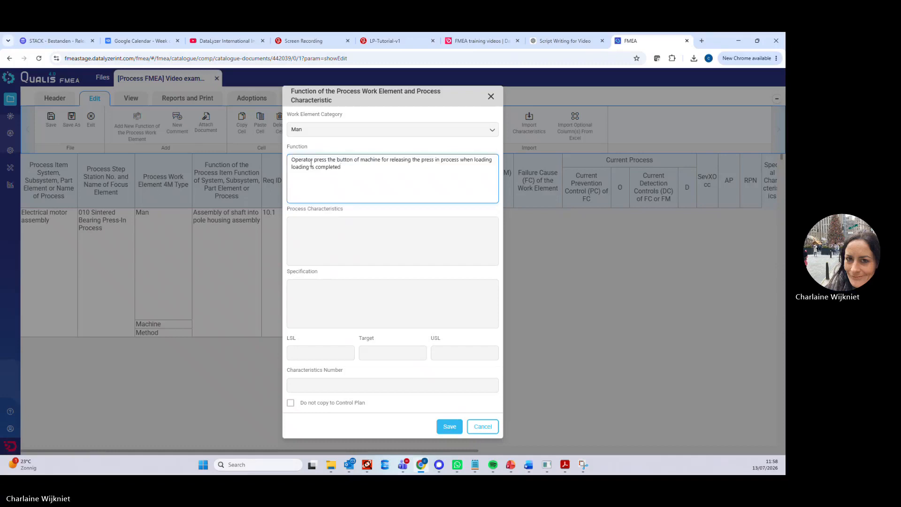
{"action": "left_click_drag", "start_coordinate": [314, 160], "coordinate": [343, 170]}
{"action": "key", "text": "ctrl+c"}
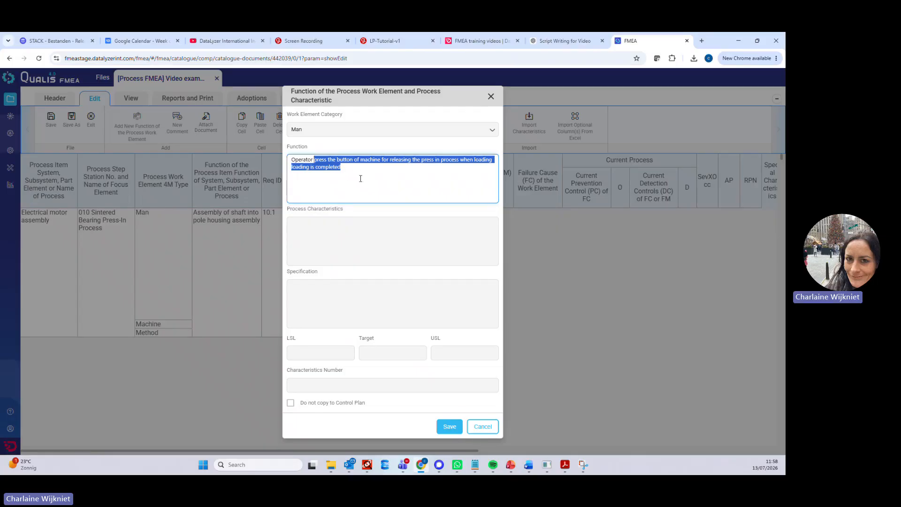
{"action": "left_click", "coordinate": [339, 232]}
{"action": "key", "text": "ctrl+v"}
{"action": "left_click", "coordinate": [292, 221]}
{"action": "key", "text": "Delete"}
{"action": "type", "text": "P"}
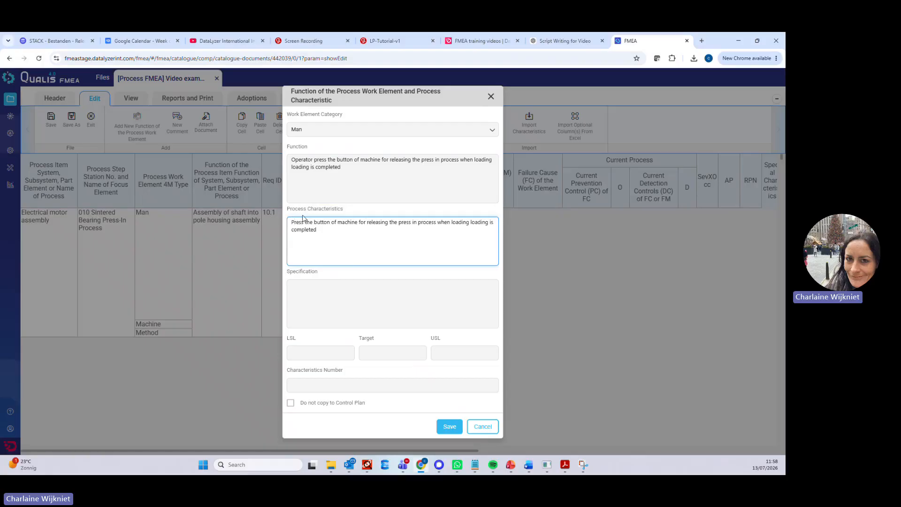
Step: Enter "Example specification" as the specification of the Man process characteristic
{"action": "left_click", "coordinate": [316, 293]}
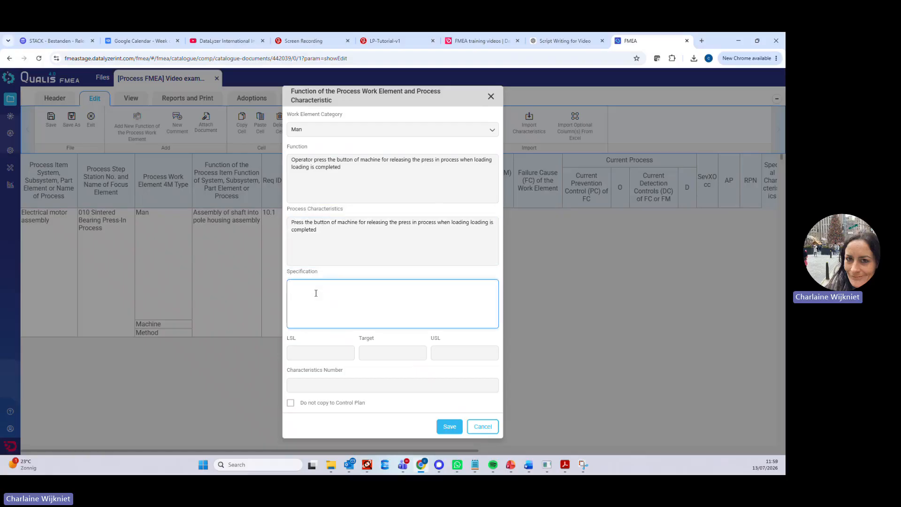
{"action": "type", "text": "Example sepcifi"}
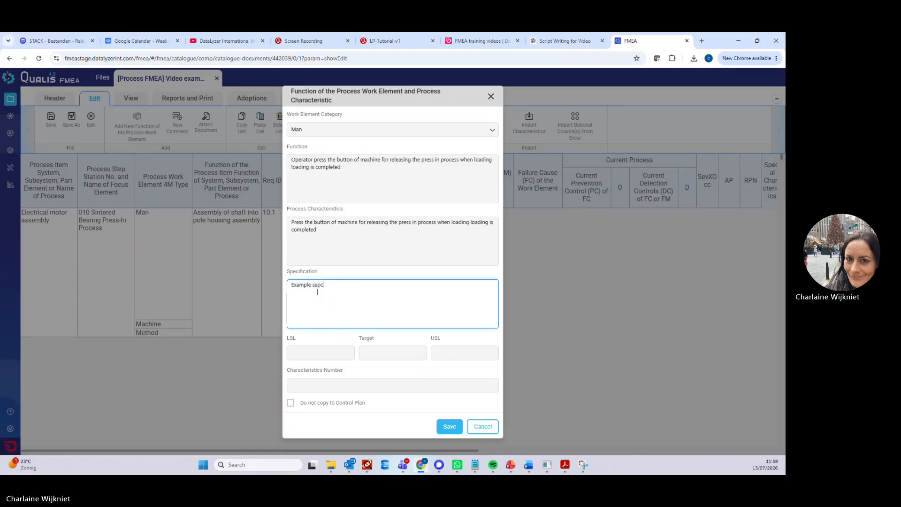
{"action": "key", "text": "BackSpace"}
{"action": "key", "text": "BackSpace"}
{"action": "key", "text": "BackSpace"}
{"action": "key", "text": "BackSpace"}
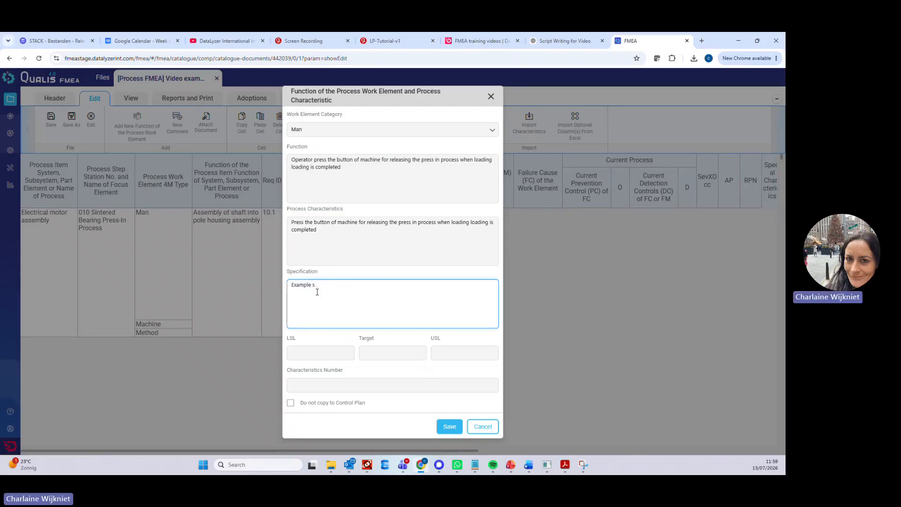
{"action": "type", "text": "ecif"}
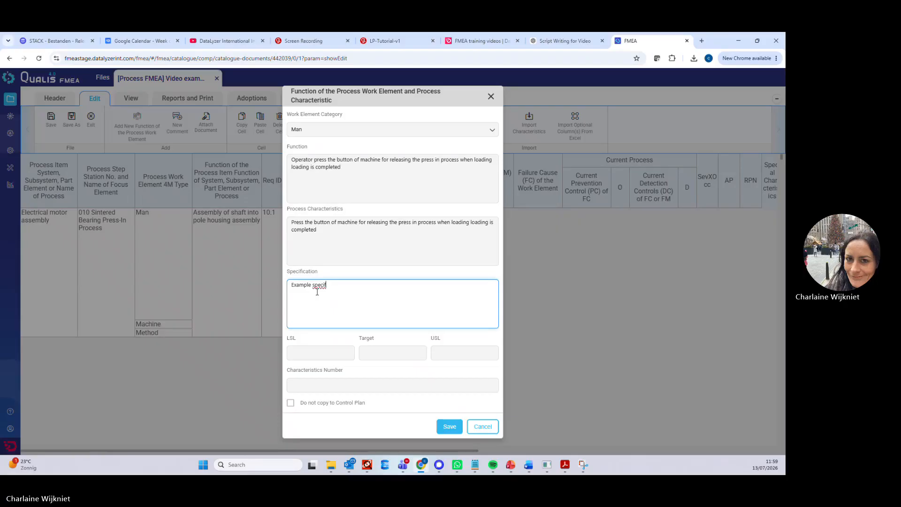
{"action": "type", "text": "ication"}
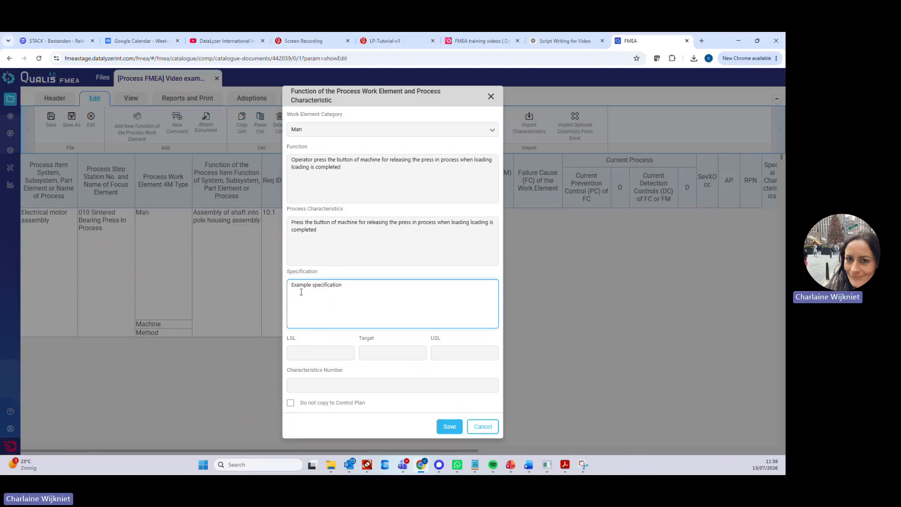
Step: Set the characteristics number to 10.2 and save the Man work element function
{"action": "left_click", "coordinate": [318, 384]}
{"action": "left_click_drag", "start_coordinate": [290, 372], "coordinate": [345, 378]}
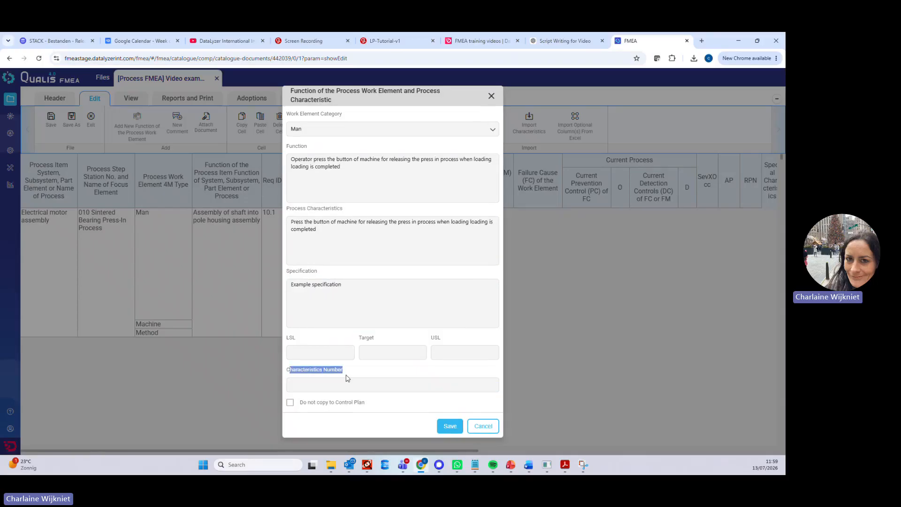
{"action": "left_click", "coordinate": [309, 388]}
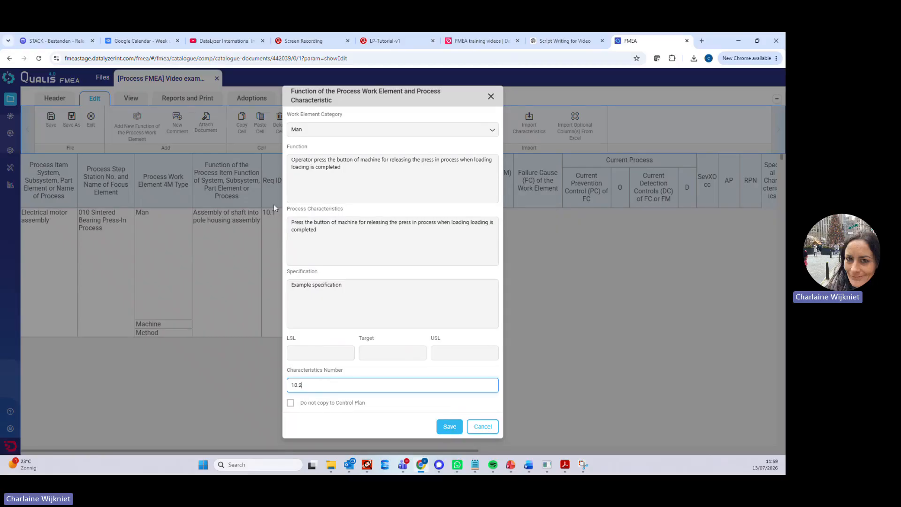
{"action": "left_click", "coordinate": [449, 426]}
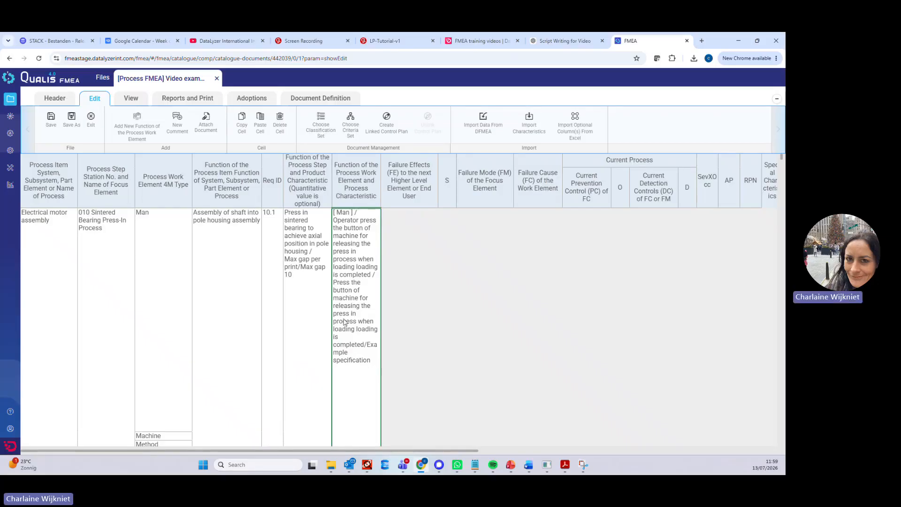
Step: Add a new function of the process step and enter 10.3 as its Req ID
{"action": "left_click", "coordinate": [270, 267]}
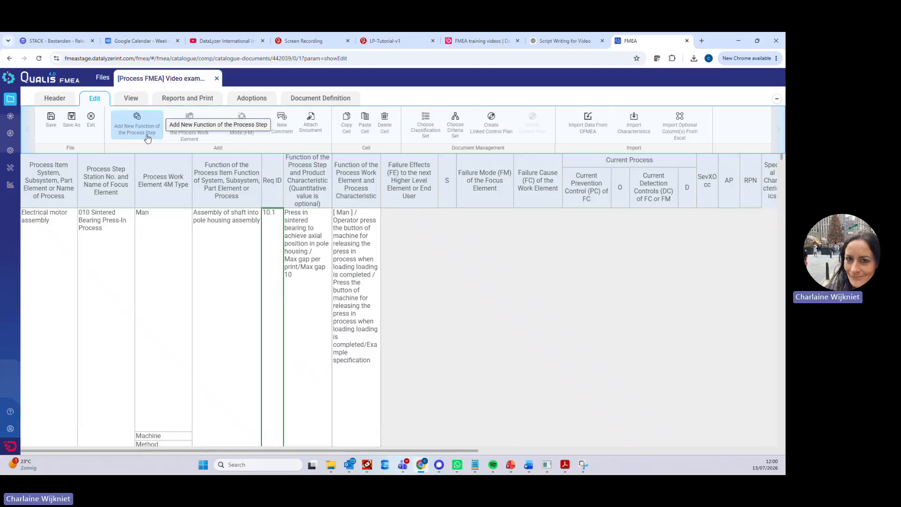
{"action": "left_click", "coordinate": [132, 133]}
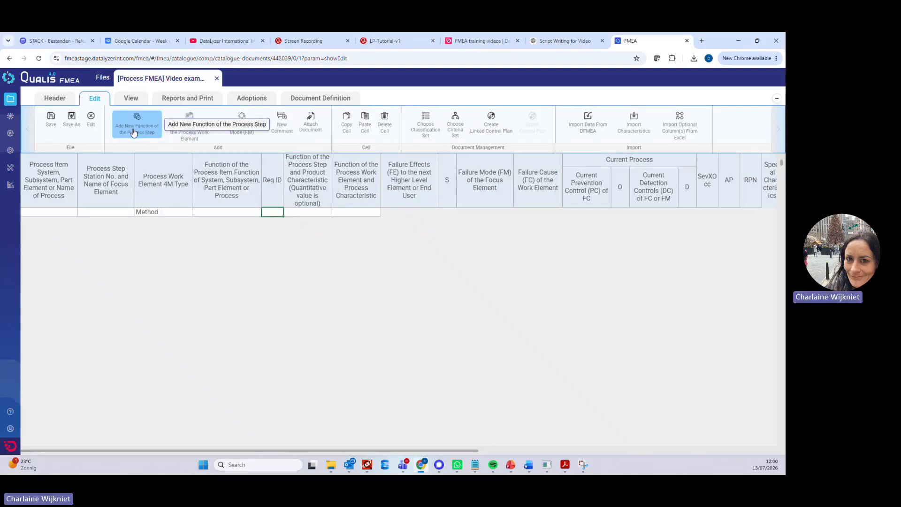
{"action": "left_click", "coordinate": [134, 132]}
{"action": "left_click", "coordinate": [275, 228]}
{"action": "type", "text": "10.3"}
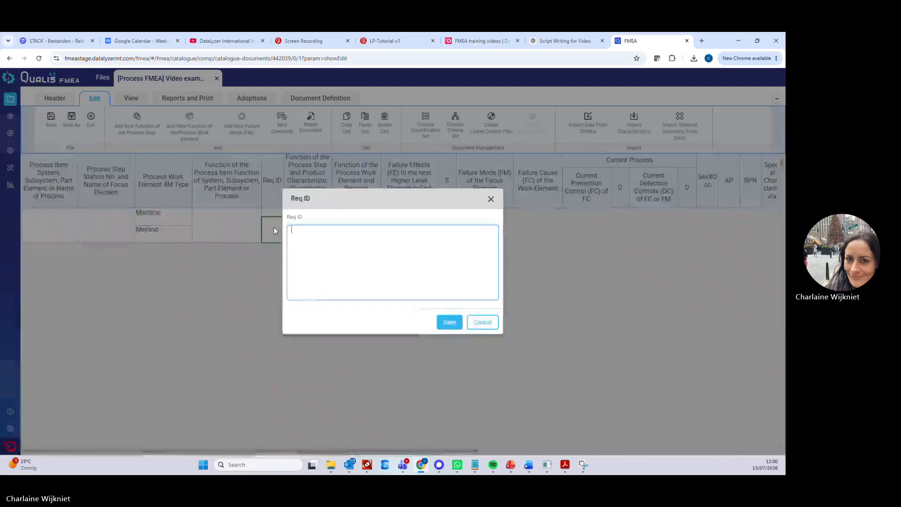
{"action": "left_click", "coordinate": [452, 322]}
Step: Activate the failure mode cell and its failure effects cell for the function with Req ID 10.1
{"action": "left_click", "coordinate": [333, 227]}
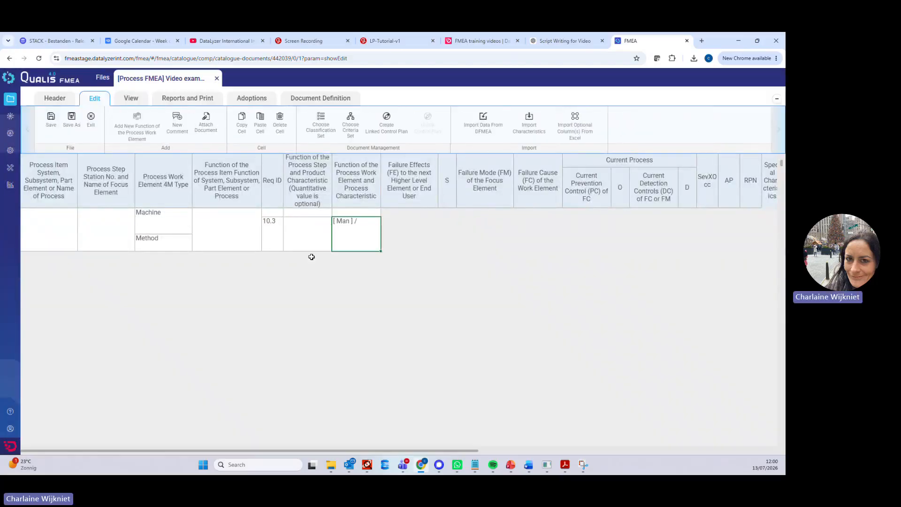
{"action": "scroll", "coordinate": [332, 261], "scroll_direction": "up", "scroll_amount": 2}
{"action": "left_click", "coordinate": [354, 252]}
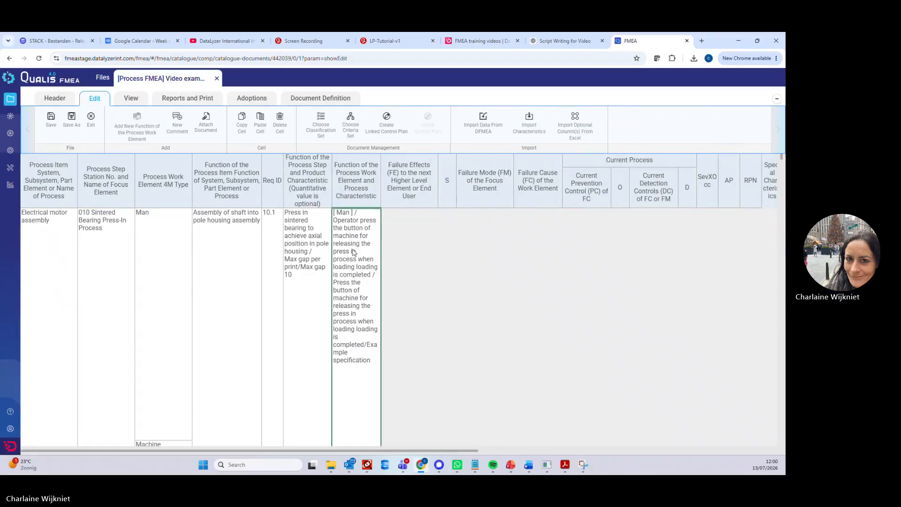
{"action": "left_click", "coordinate": [415, 237]}
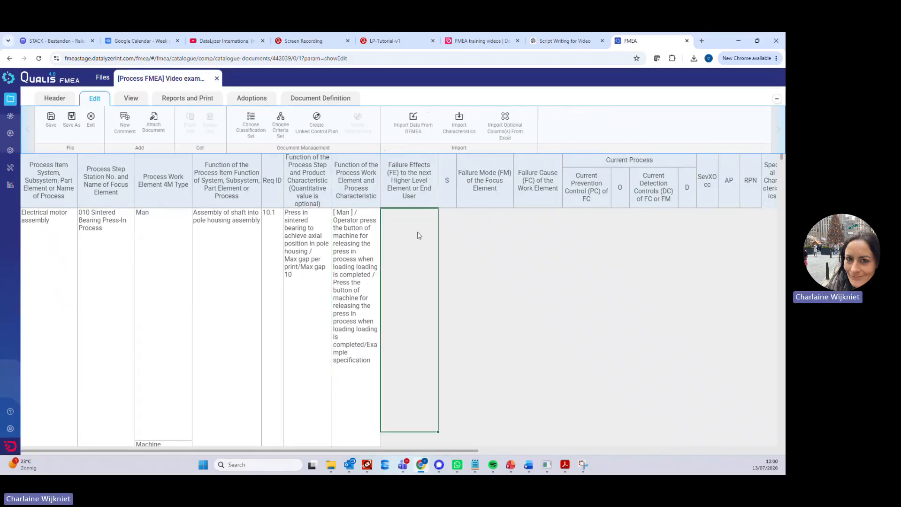
{"action": "left_click", "coordinate": [490, 229]}
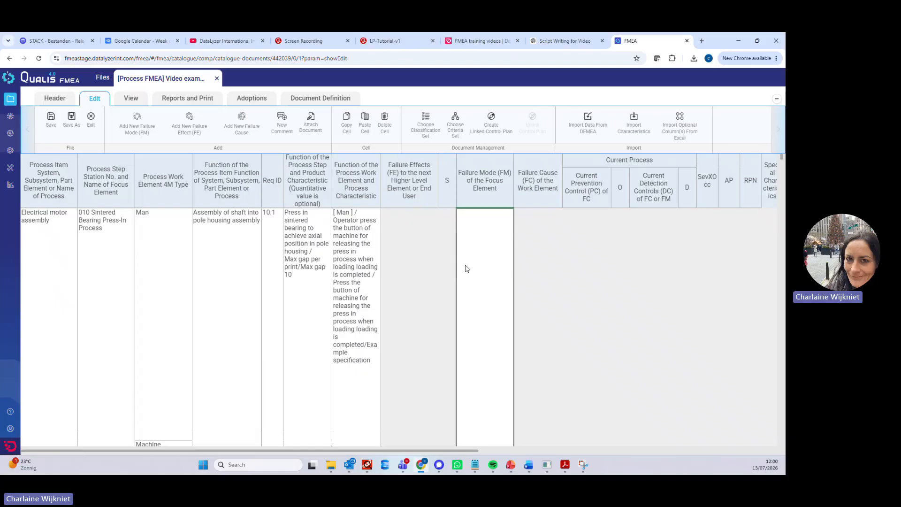
{"action": "left_click", "coordinate": [406, 236]}
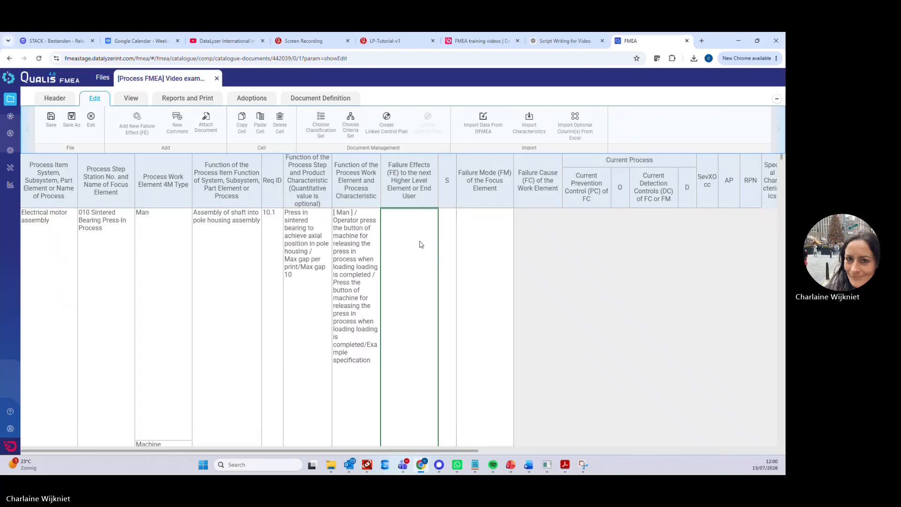
Step: Enter "Axial position of sintered bearing not reached" as the failure mode of the focus element and save it
{"action": "left_click", "coordinate": [491, 256]}
{"action": "double_click", "coordinate": [492, 257]}
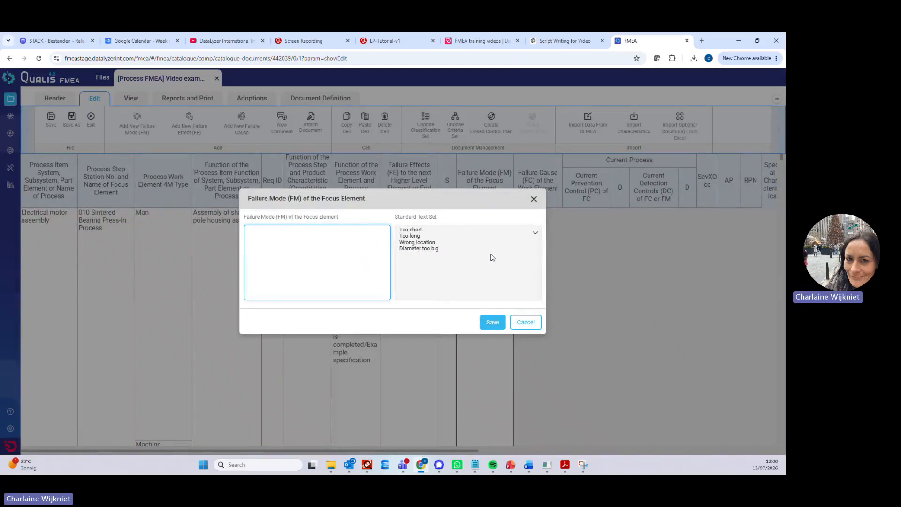
{"action": "type", "text": "Axial position of "}
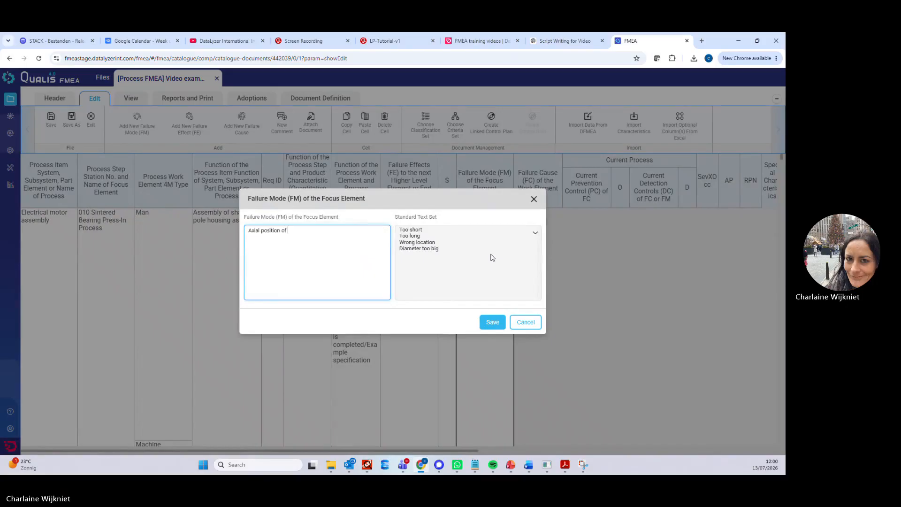
{"action": "type", "text": "sinteered bearing not reached"}
{"action": "key", "text": "BackSpace"}
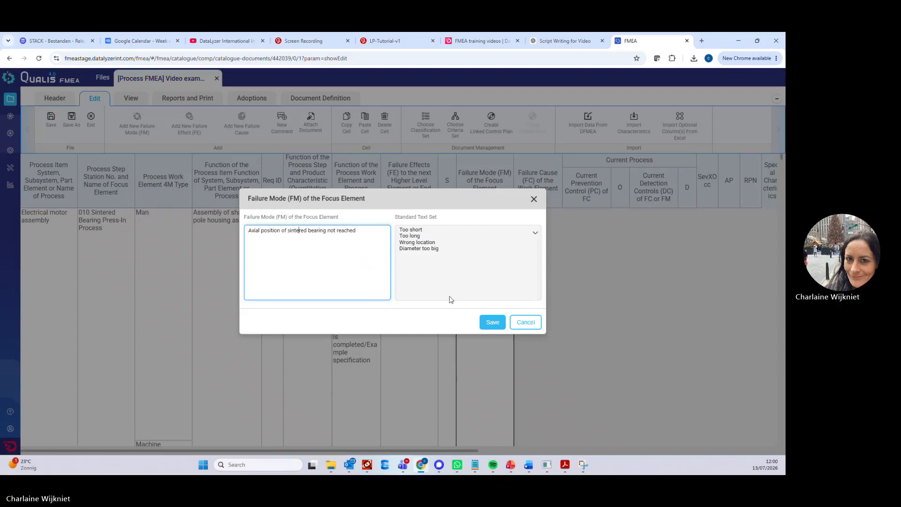
{"action": "left_click", "coordinate": [493, 324]}
Step: Enter "Clearance too small to assemble shaft" as the failure effect to the next higher level element and save it
{"action": "double_click", "coordinate": [413, 239]}
{"action": "type", "text": "Clearan"}
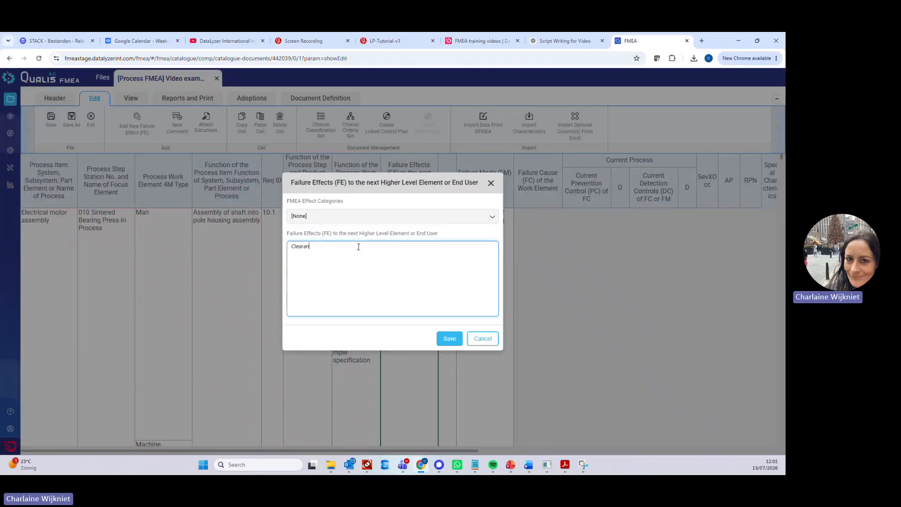
{"action": "type", "text": "ce too small to assemble s"}
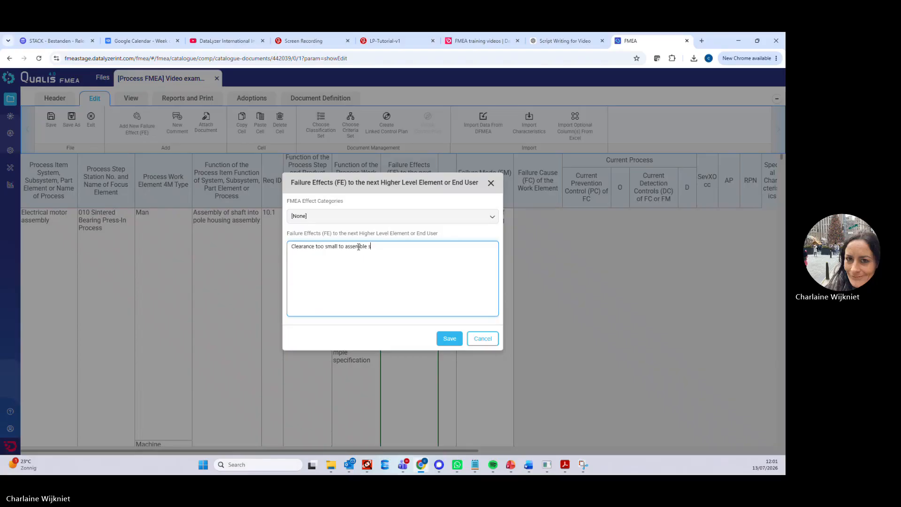
{"action": "type", "text": "haft"}
{"action": "left_click", "coordinate": [449, 339]}
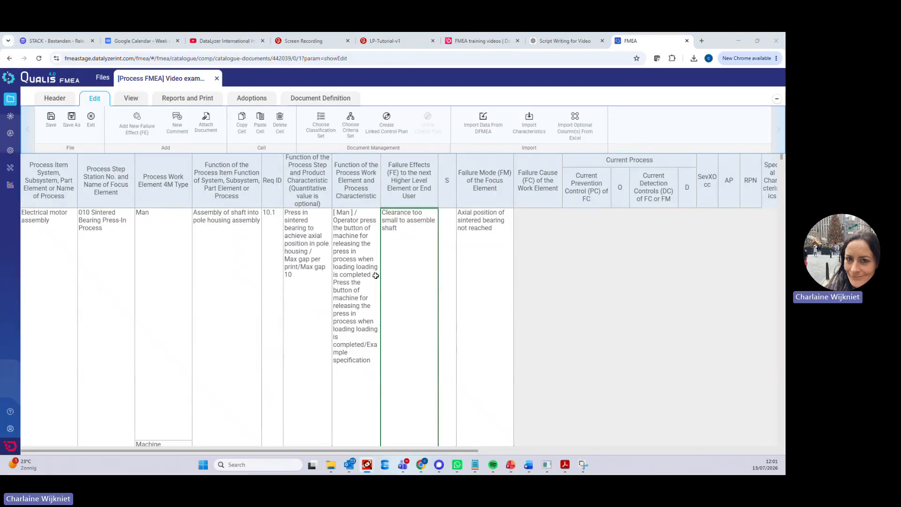
Step: Enter "Machine stops before reaching axial position" as the failure cause of the work element and save it
{"action": "left_click", "coordinate": [543, 234]}
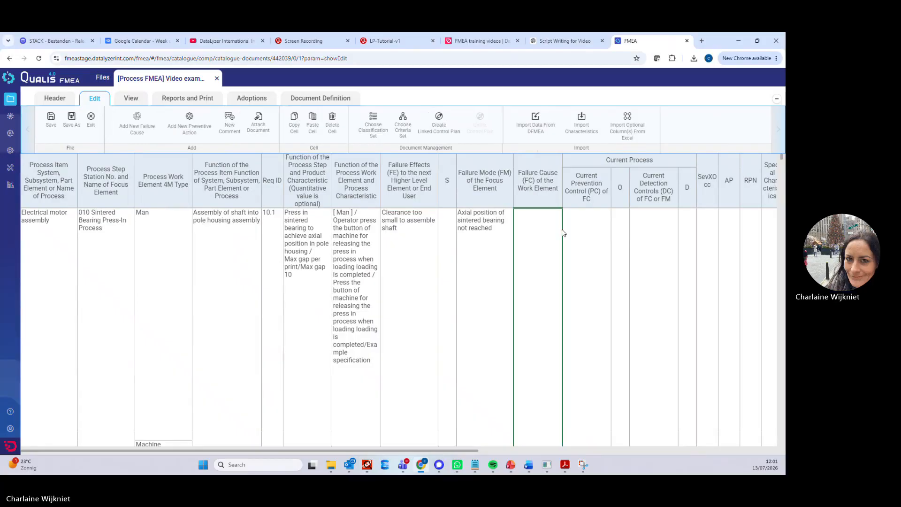
{"action": "double_click", "coordinate": [541, 245]}
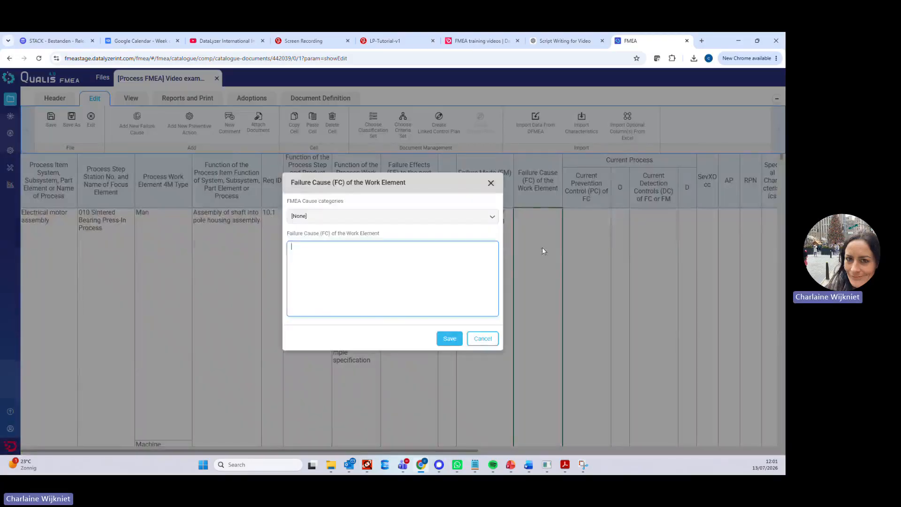
{"action": "type", "text": "Machine stops before reaching a"}
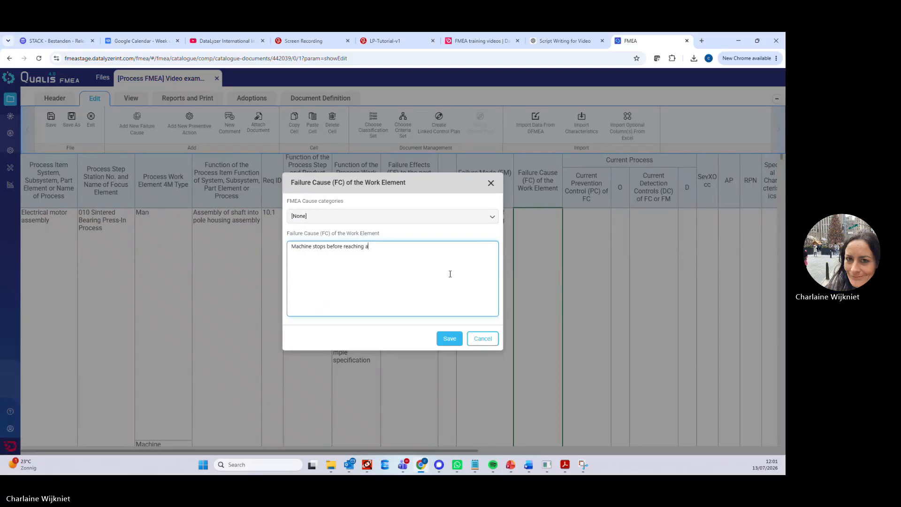
{"action": "type", "text": "xial positio"}
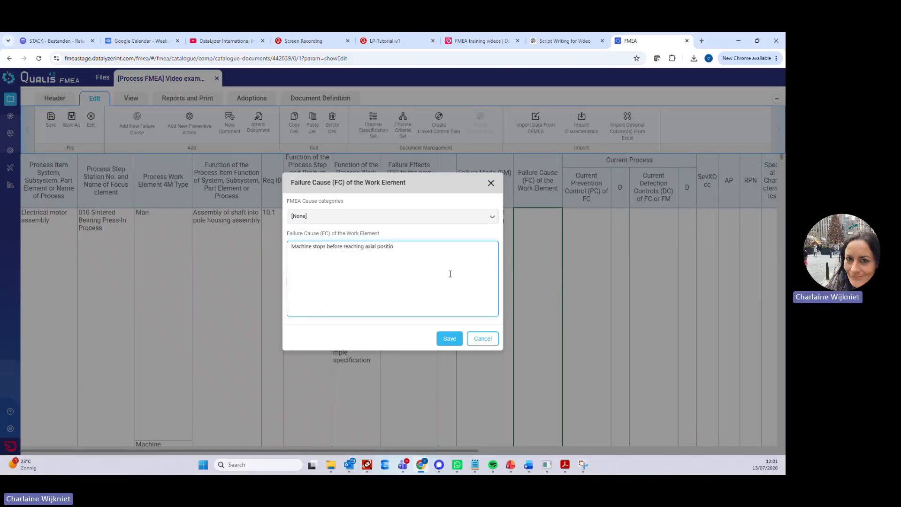
{"action": "type", "text": "n"}
{"action": "left_click", "coordinate": [450, 338]}
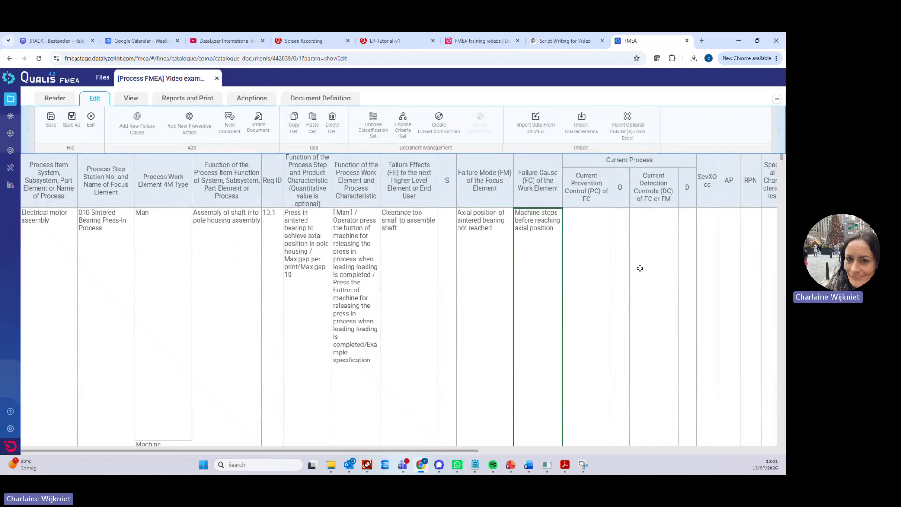
Step: Add a current prevention control for the failure cause with "None" as its text
{"action": "double_click", "coordinate": [588, 238]}
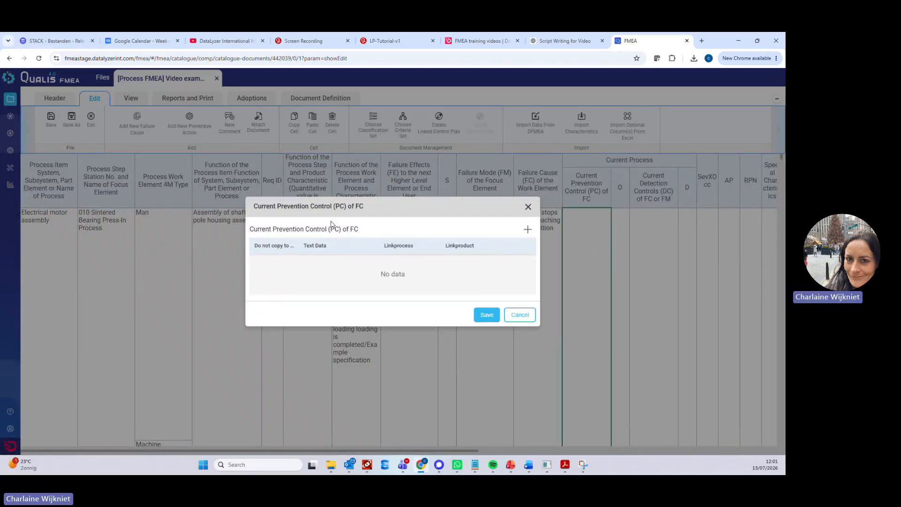
{"action": "left_click", "coordinate": [526, 230]}
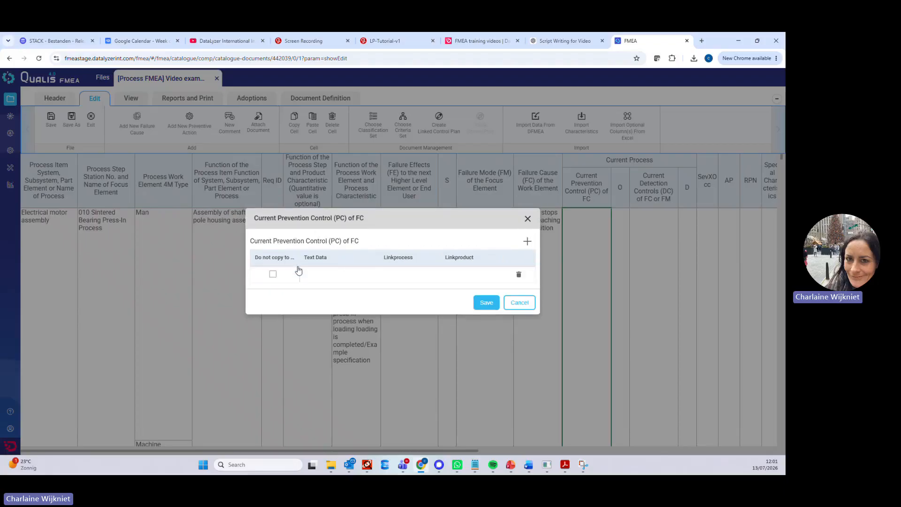
{"action": "left_click", "coordinate": [317, 274]}
{"action": "type", "text": "None"}
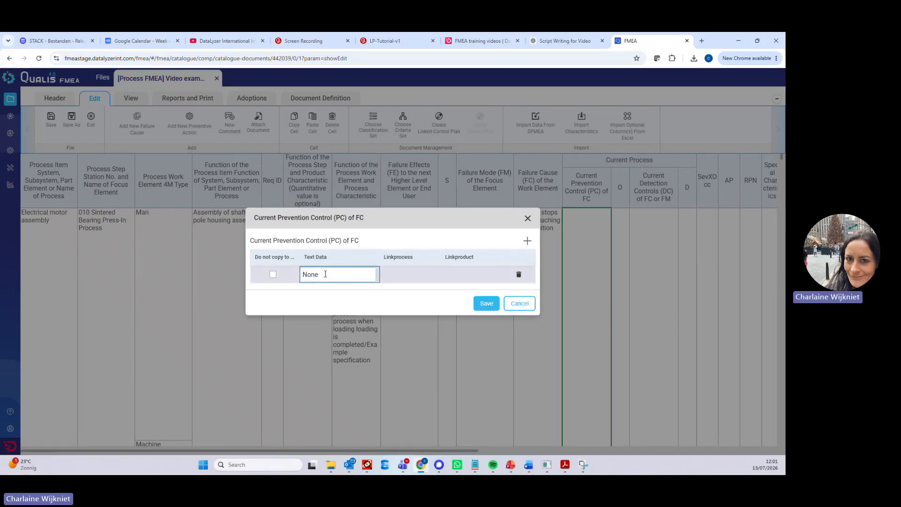
Step: Link the prevention control to the "Press the button of machine" process characteristic and the "Max gap per print" product characteristic, and save it
{"action": "left_click", "coordinate": [409, 276]}
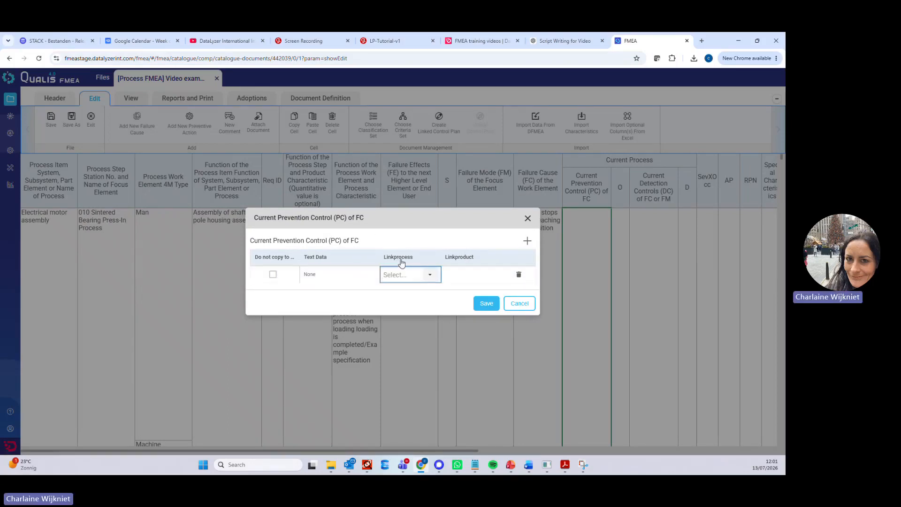
{"action": "left_click", "coordinate": [431, 276]}
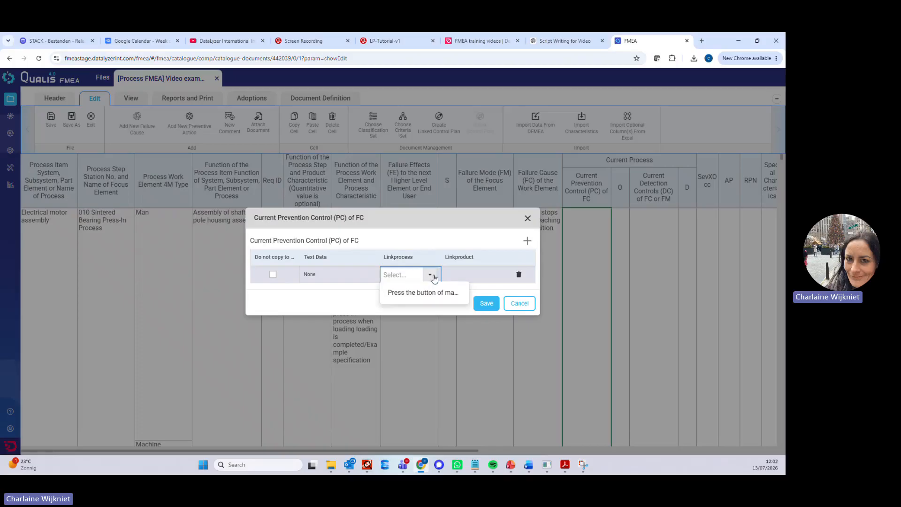
{"action": "left_click", "coordinate": [422, 293]}
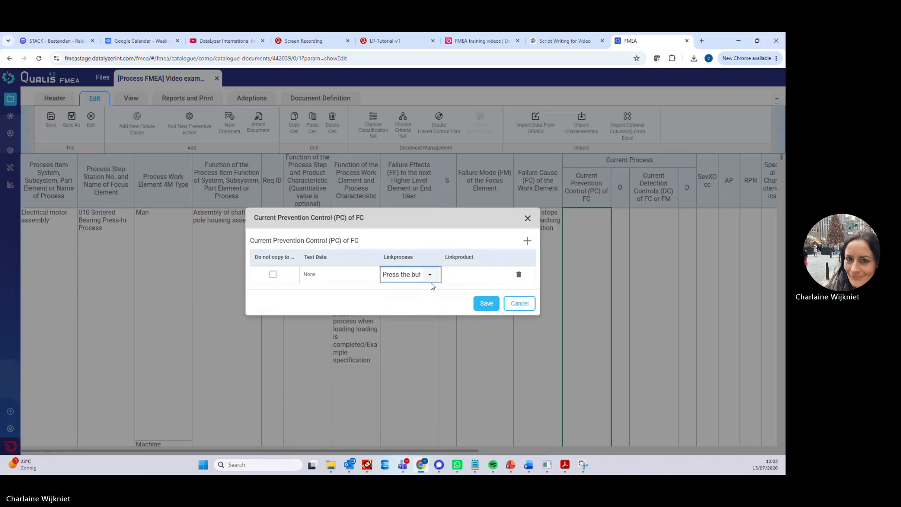
{"action": "left_click", "coordinate": [474, 275]}
{"action": "left_click", "coordinate": [490, 280]}
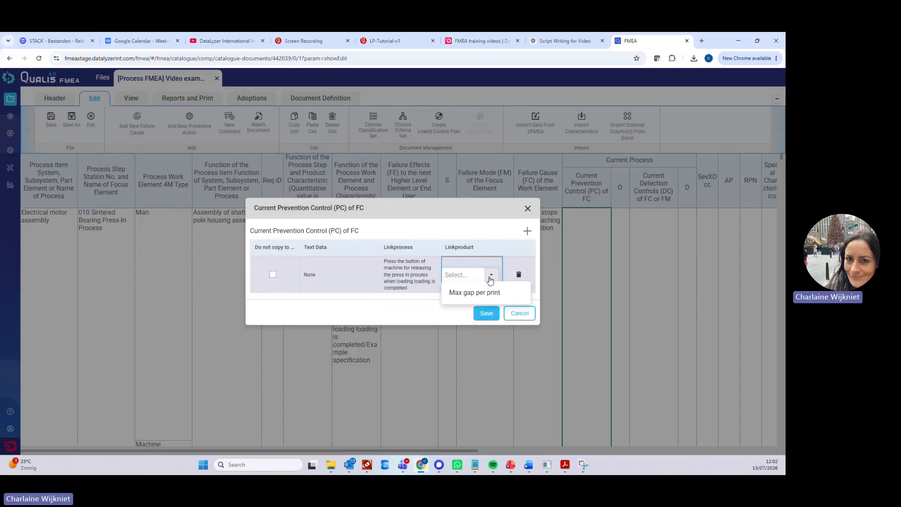
{"action": "left_click", "coordinate": [472, 293]}
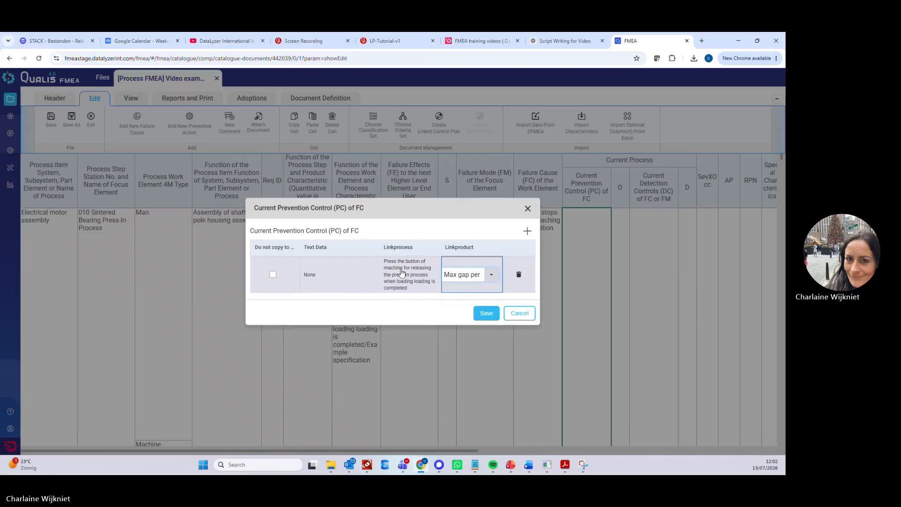
{"action": "left_click", "coordinate": [488, 315]}
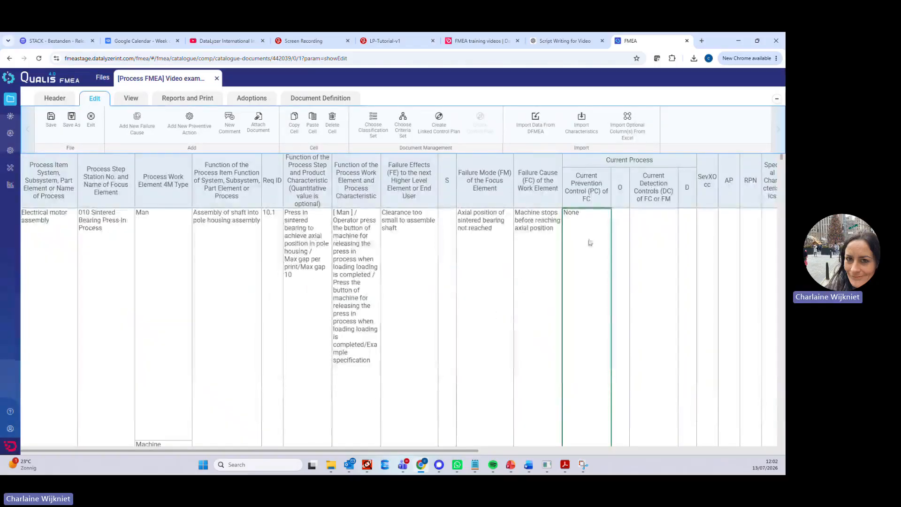
Step: Add a current detection control with the text "Lot release protocoal objetive (effectivity of 100%)"
{"action": "double_click", "coordinate": [662, 239]}
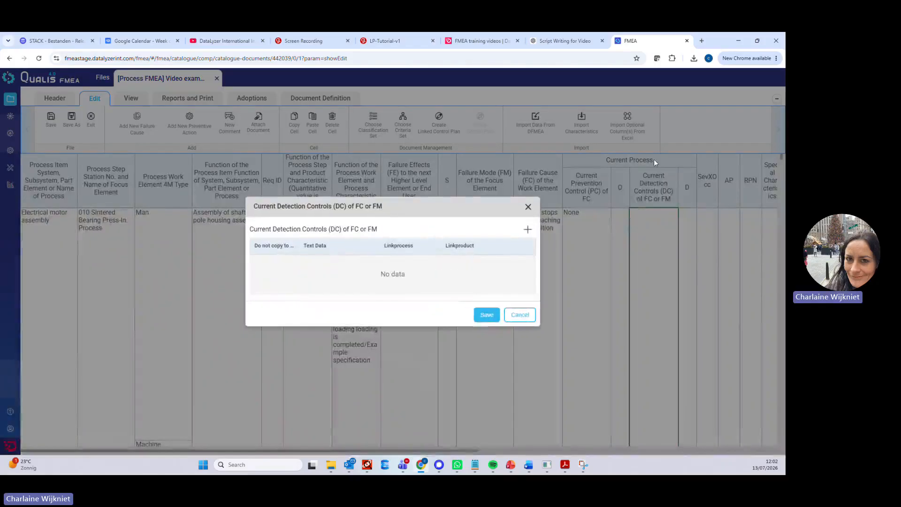
{"action": "left_click", "coordinate": [527, 229]}
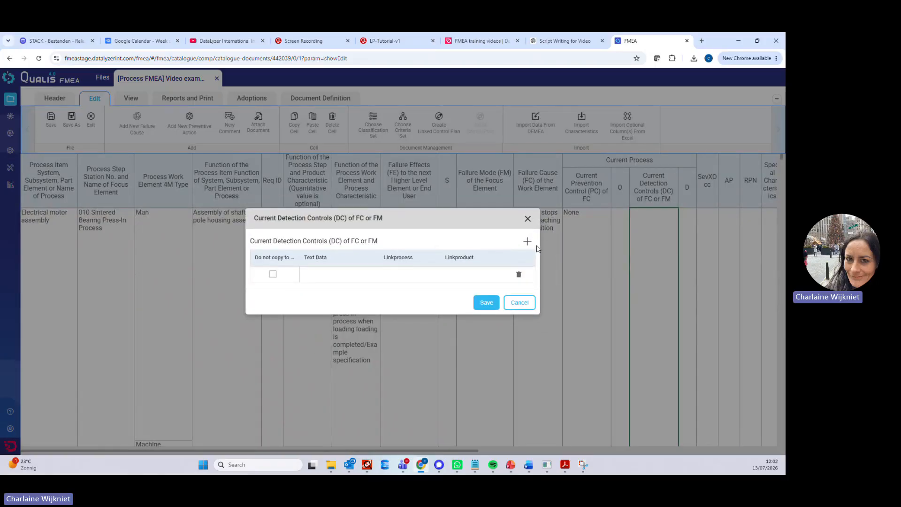
{"action": "left_click", "coordinate": [303, 272]}
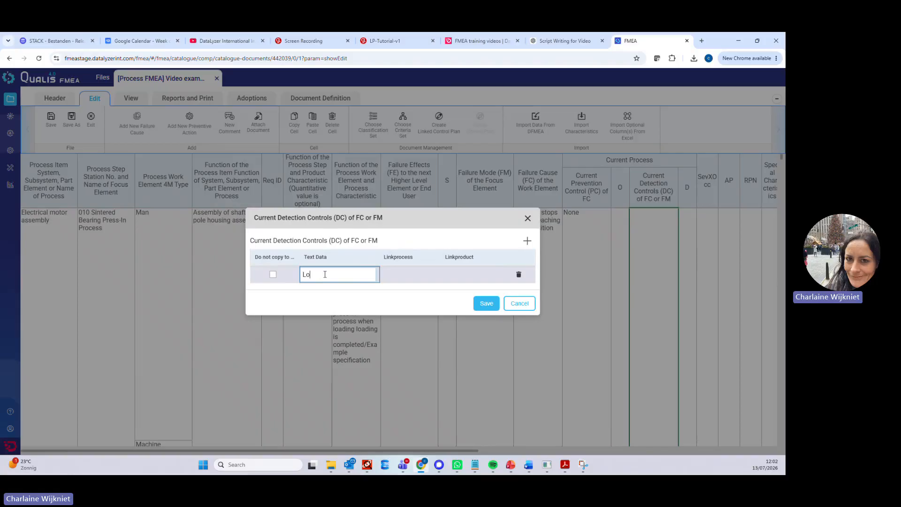
{"action": "type", "text": "Lot release "}
{"action": "type", "text": "protoc"}
{"action": "type", "text": "oal objetiv"}
{"action": "type", "text": "e"}
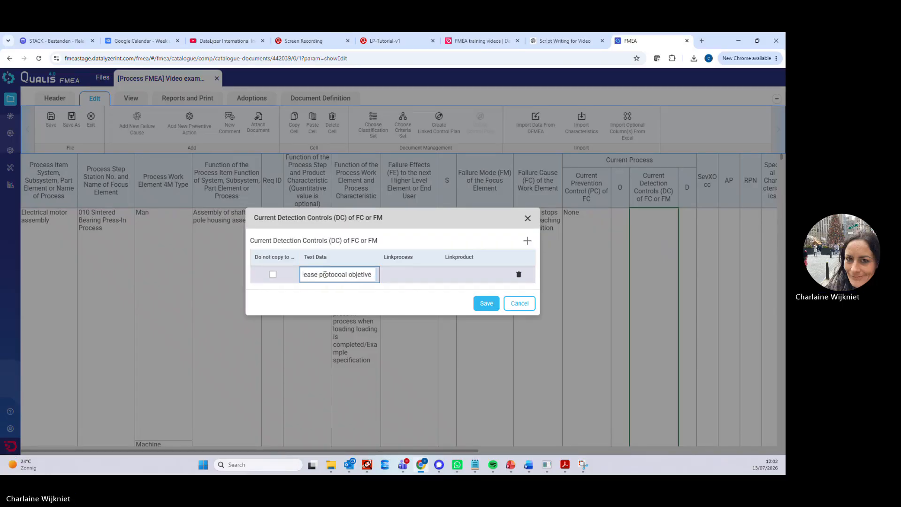
{"action": "type", "text": " (effectivity of 10"}
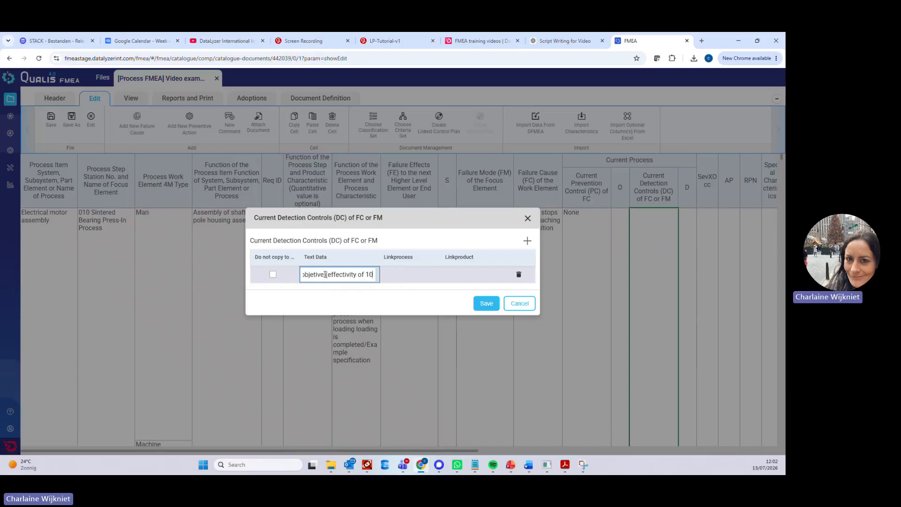
{"action": "type", "text": "0%)"}
Step: Link the lot release detection control to the "Max gap per print" product characteristic only and save it
{"action": "left_click", "coordinate": [430, 275]}
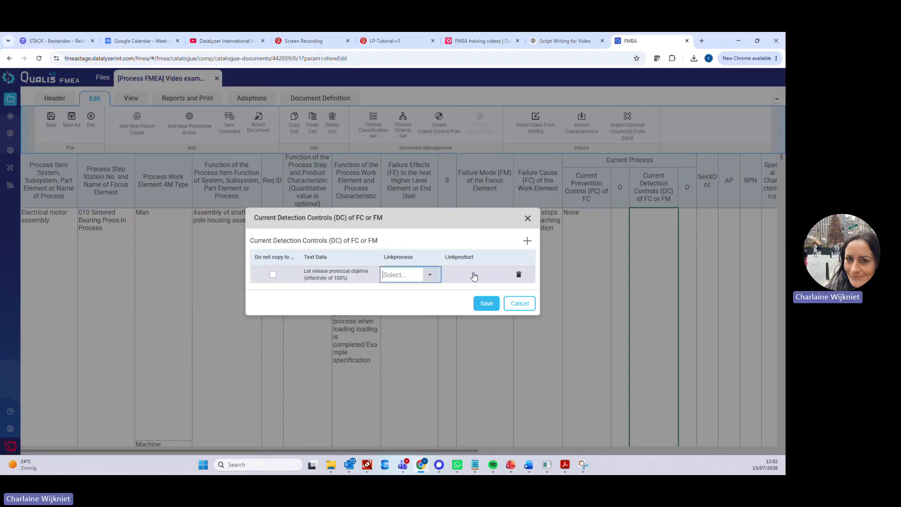
{"action": "left_click", "coordinate": [430, 275]}
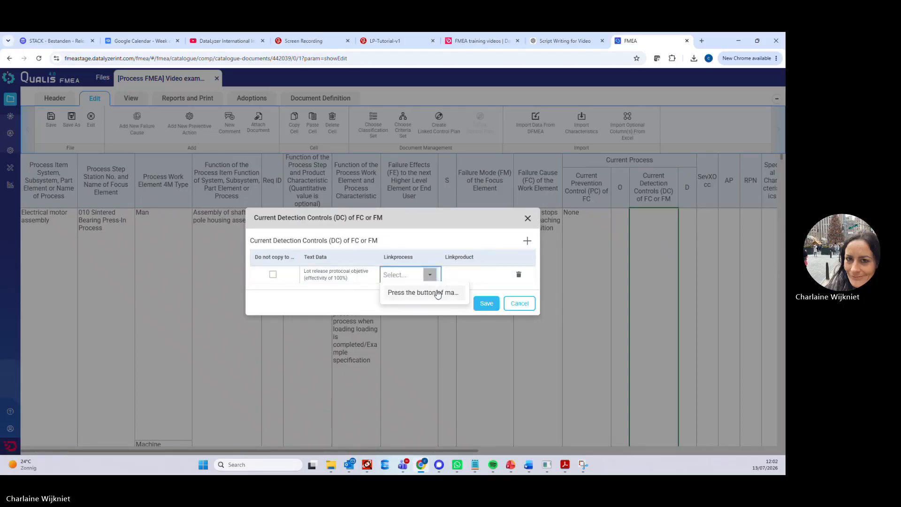
{"action": "left_click", "coordinate": [488, 278]}
{"action": "left_click", "coordinate": [492, 275]}
{"action": "left_click", "coordinate": [474, 293]}
{"action": "left_click", "coordinate": [487, 305]}
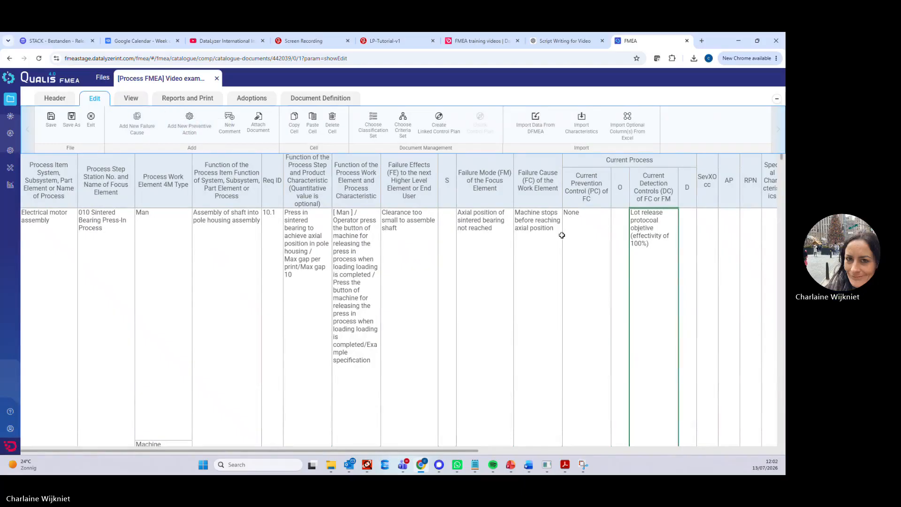
Step: Reopen the current detection controls of the failure cause and add a second, empty control entry
{"action": "double_click", "coordinate": [644, 269]}
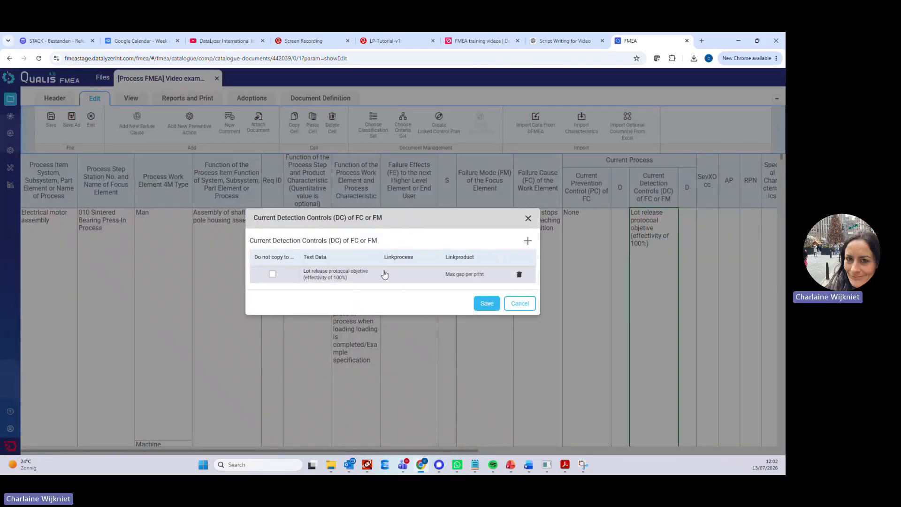
{"action": "left_click", "coordinate": [527, 242]}
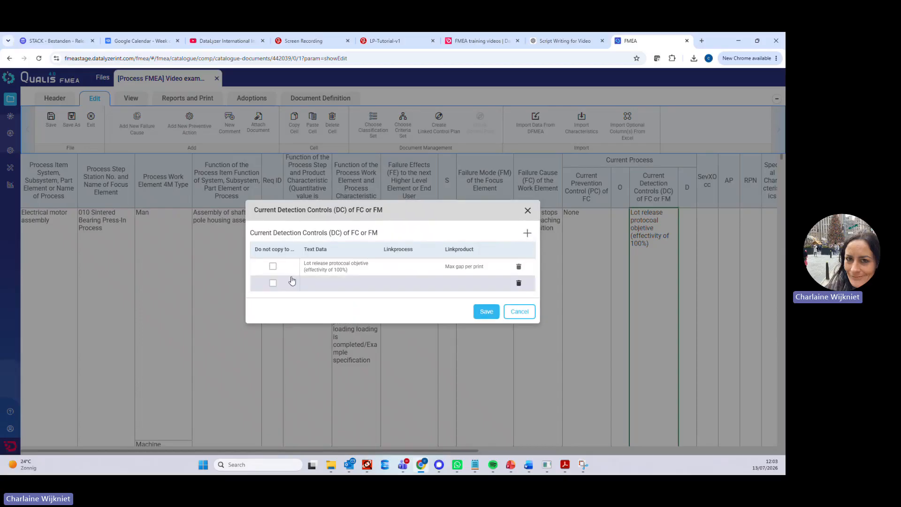
{"action": "left_click", "coordinate": [318, 284]}
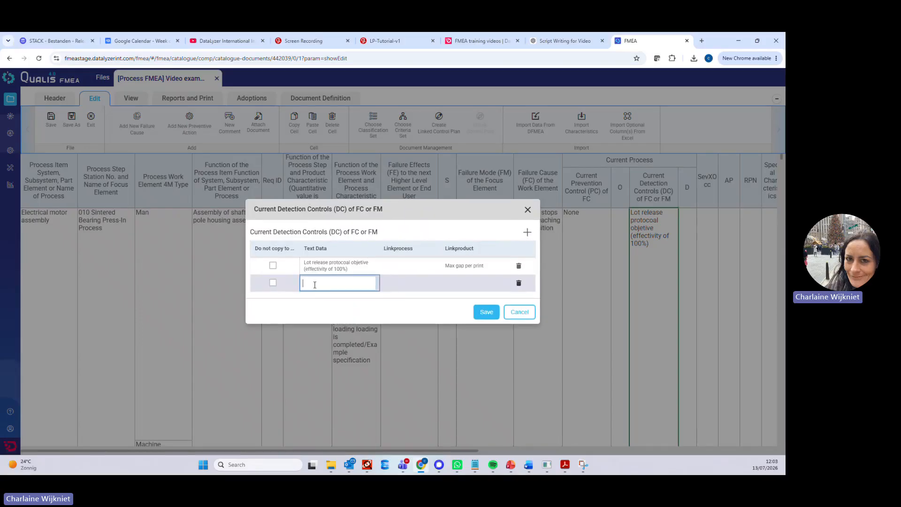
{"action": "type", "text": "100% CHECK OF MOTOR"}
{"action": "key", "text": "BackSpace"}
{"action": "key", "text": "BackSpace"}
{"action": "key", "text": "BackSpace"}
{"action": "key", "text": "BackSpace"}
{"action": "key", "text": "BackSpace"}
{"action": "key", "text": "BackSpace"}
{"action": "key", "text": "BackSpace"}
{"action": "key", "text": "BackSpace"}
{"action": "key", "text": "BackSpace"}
{"action": "key", "text": "BackSpace"}
{"action": "key", "text": "BackSpace"}
{"action": "key", "text": "BackSpace"}
{"action": "key", "text": "BackSpace"}
{"action": "key", "text": "BackSpace"}
{"action": "key", "text": "BackSpace"}
{"action": "key", "text": "BackSpace"}
{"action": "key", "text": "BackSpace"}
{"action": "key", "text": "BackSpace"}
{"action": "key", "text": "BackSpace"}
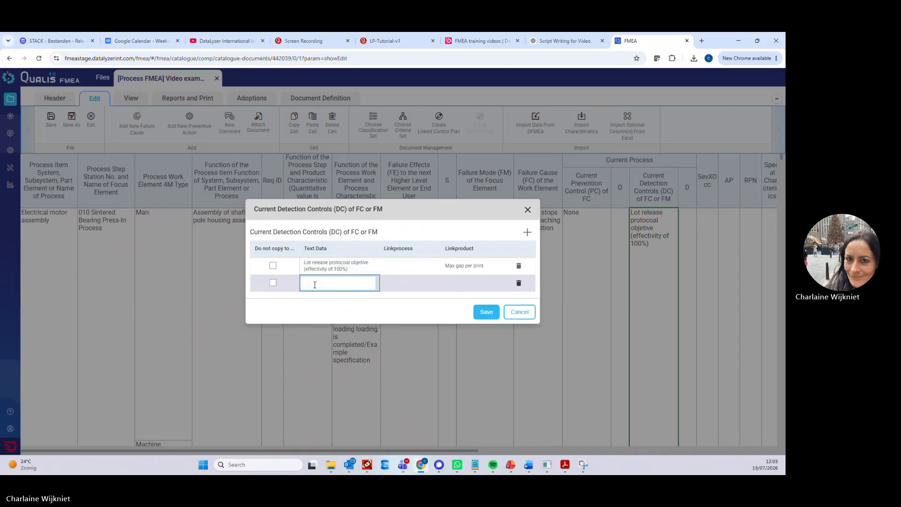
Step: Enter "100% check of motor performance" as the second detection control, link it to the "Press the button of machine" process characteristic, and save
{"action": "type", "text": "100% check of motor performance"}
{"action": "left_click", "coordinate": [442, 287]}
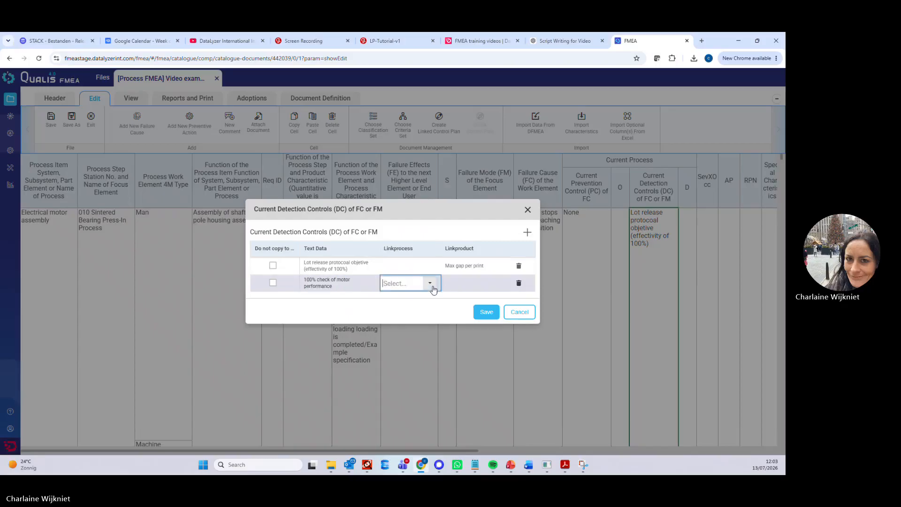
{"action": "left_click", "coordinate": [430, 284]}
{"action": "left_click", "coordinate": [413, 302]}
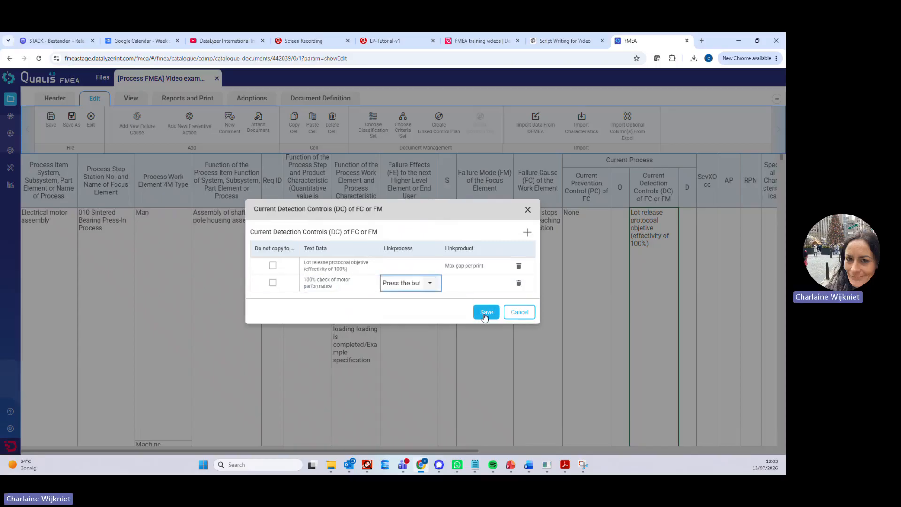
{"action": "left_click", "coordinate": [487, 313]}
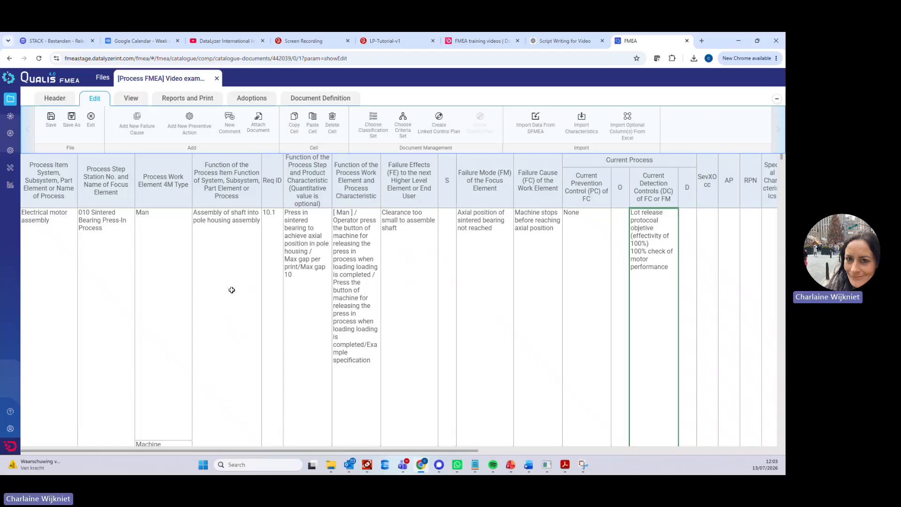
Step: Check which elements can be added from the failure effect, failure mode, work element and process step function cells
{"action": "scroll", "coordinate": [231, 290], "scroll_direction": "down", "scroll_amount": 5}
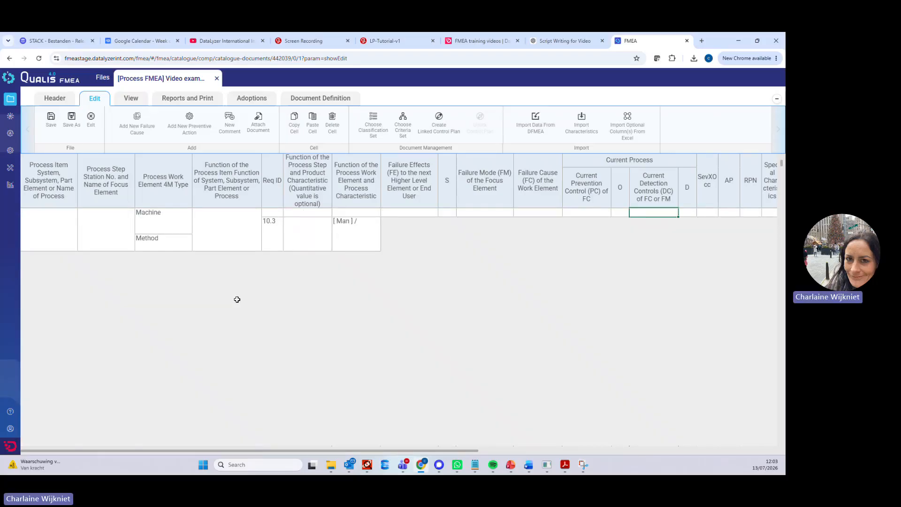
{"action": "left_click", "coordinate": [313, 123]}
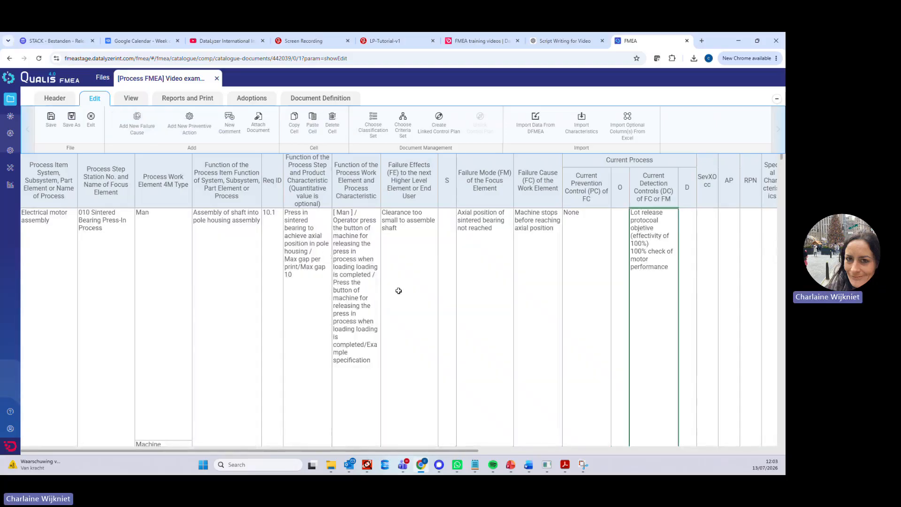
{"action": "left_click", "coordinate": [399, 291]}
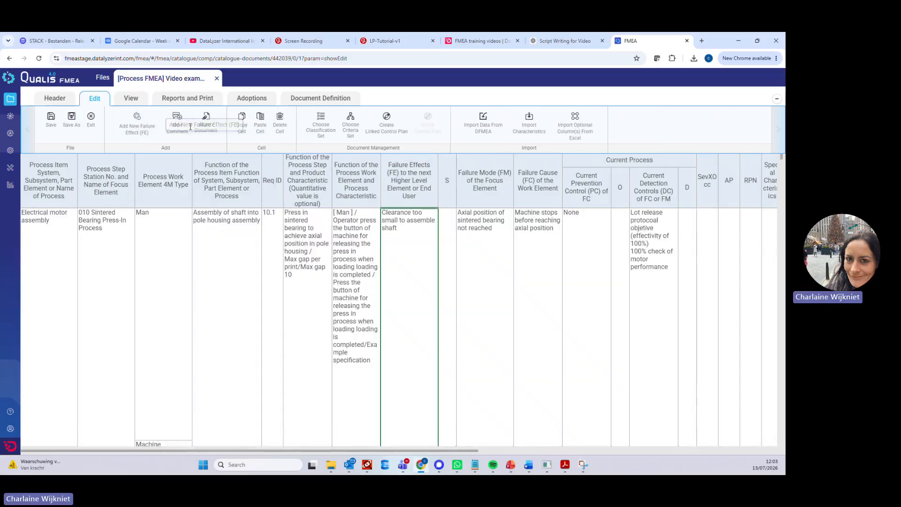
{"action": "left_click", "coordinate": [474, 244]}
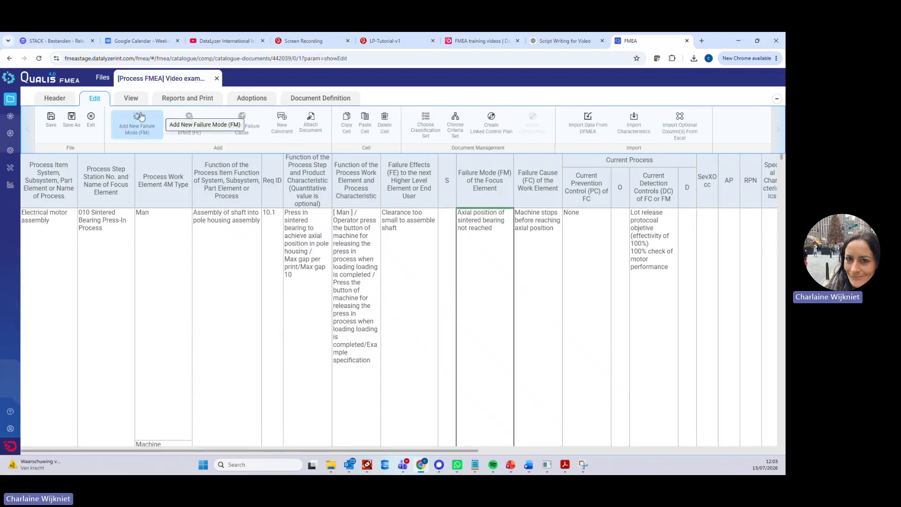
{"action": "left_click", "coordinate": [164, 253]}
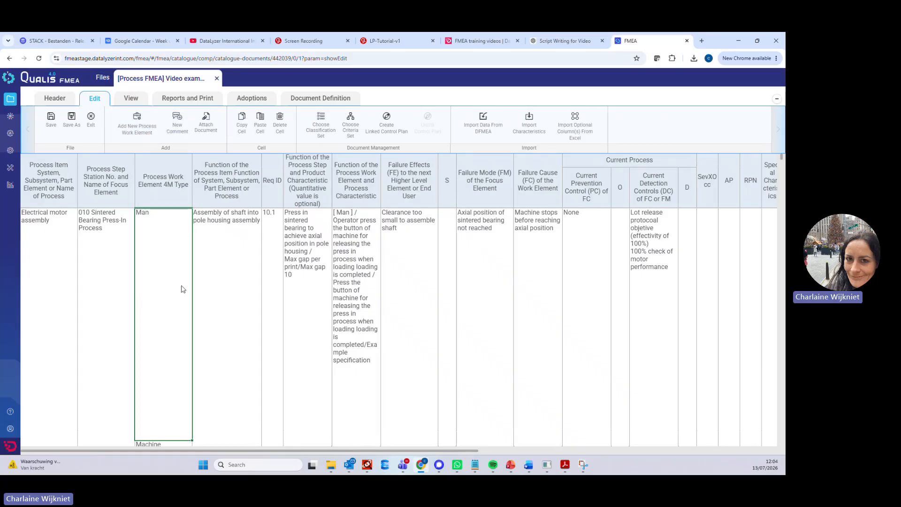
{"action": "left_click", "coordinate": [298, 239]}
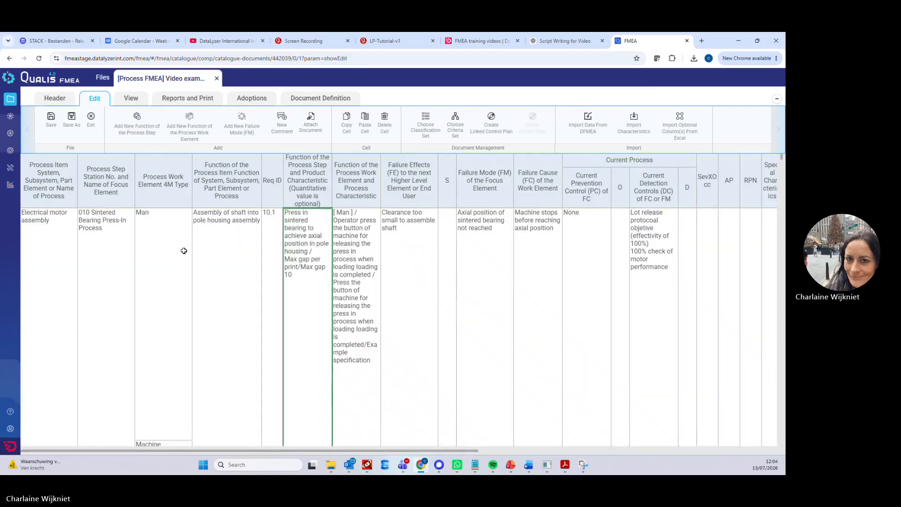
Step: Add a new, empty process work element below "Man" in the 010 Sintered Bearing Press-In Process step
{"action": "left_click", "coordinate": [157, 231]}
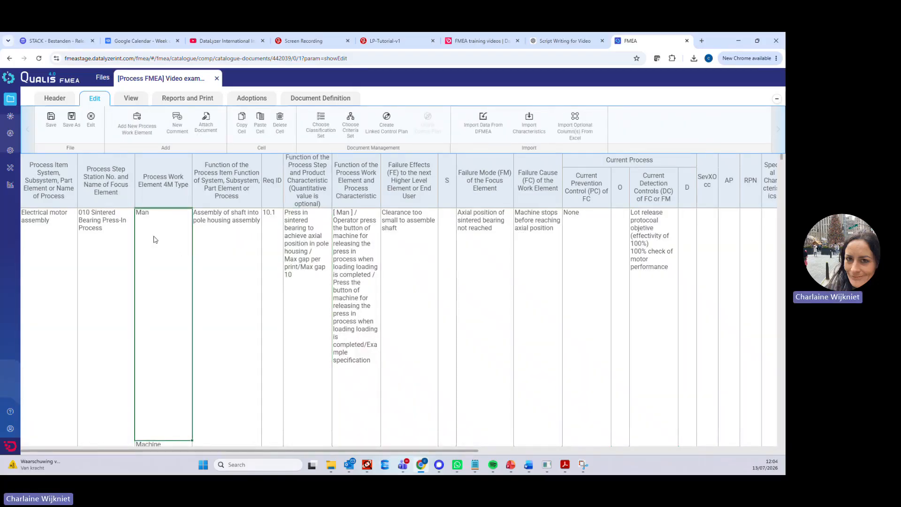
{"action": "scroll", "coordinate": [186, 268], "scroll_direction": "down", "scroll_amount": 1}
{"action": "scroll", "coordinate": [176, 265], "scroll_direction": "up", "scroll_amount": 1}
{"action": "left_click", "coordinate": [137, 127]}
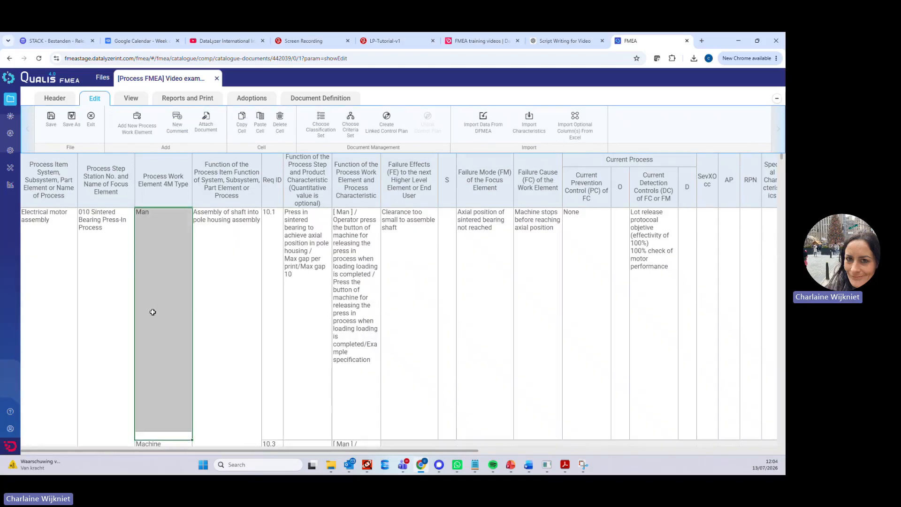
{"action": "left_click", "coordinate": [139, 436]}
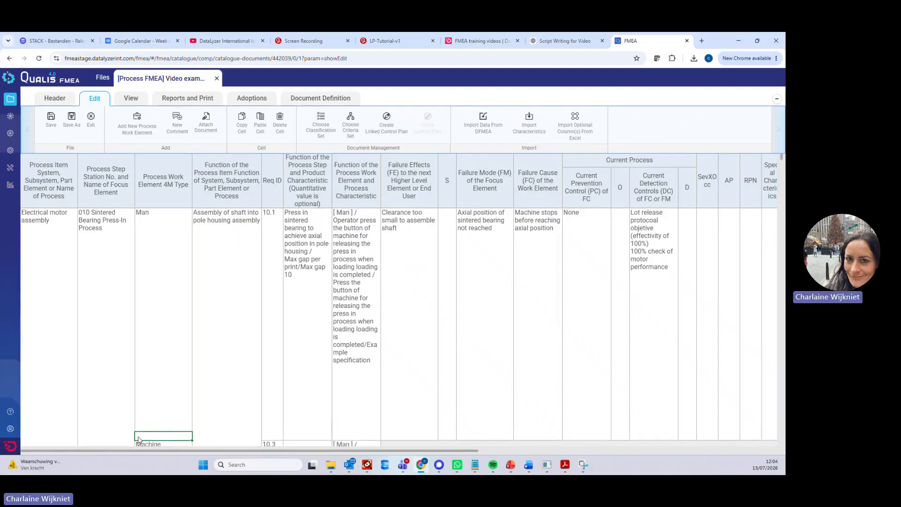
{"action": "scroll", "coordinate": [169, 330], "scroll_direction": "down", "scroll_amount": 1}
{"action": "scroll", "coordinate": [168, 320], "scroll_direction": "up", "scroll_amount": 1}
Step: Open the function of the process item, select its full text, and close the editor without saving
{"action": "left_click", "coordinate": [223, 258]}
{"action": "double_click", "coordinate": [223, 258]}
{"action": "left_click_drag", "start_coordinate": [415, 232], "coordinate": [283, 250]}
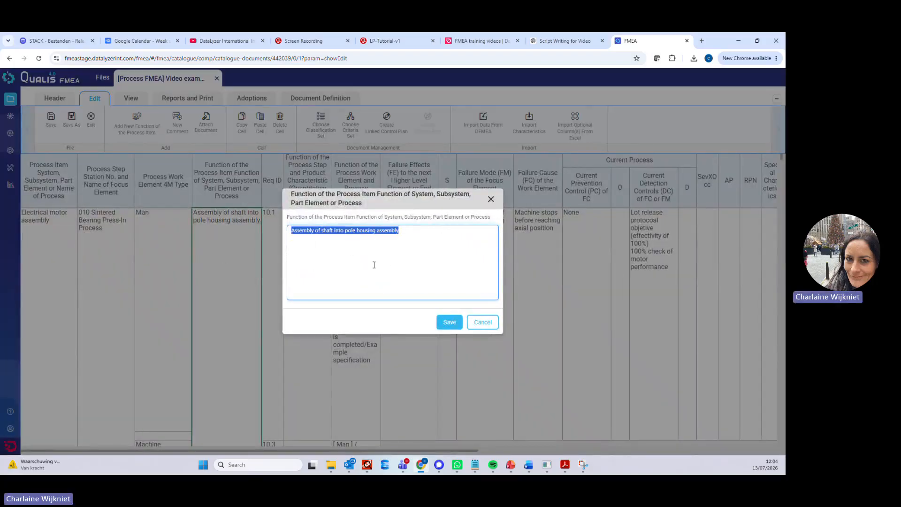
{"action": "left_click", "coordinate": [492, 201]}
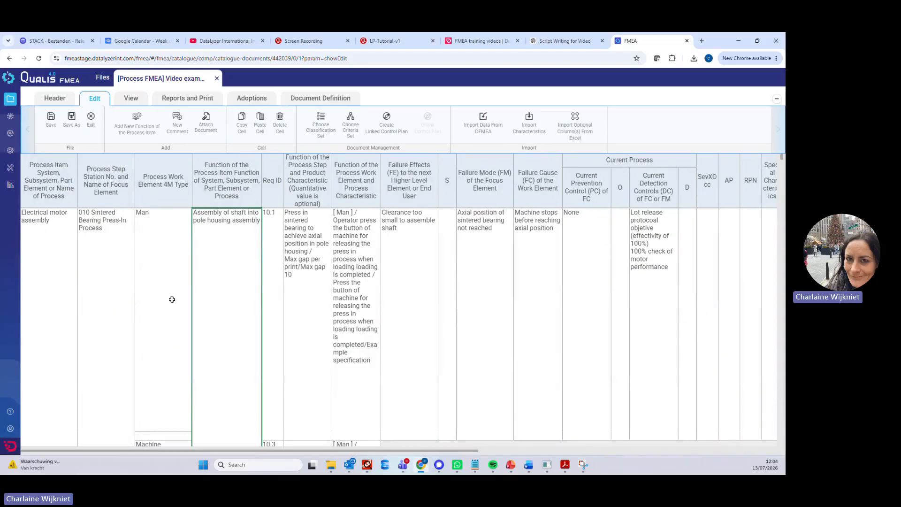
Step: Check the options available for the process step, Req ID, failure mode and failure effect cells
{"action": "left_click", "coordinate": [111, 262]}
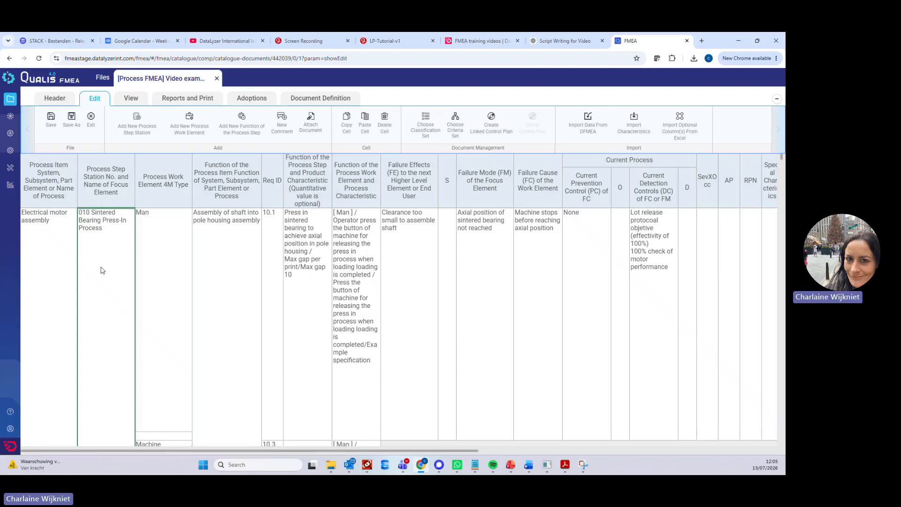
{"action": "left_click", "coordinate": [275, 266]}
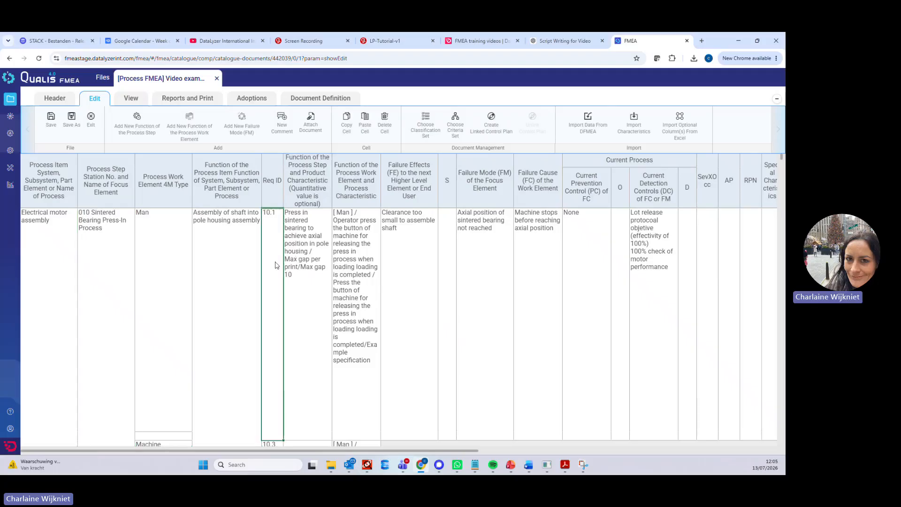
{"action": "left_click", "coordinate": [491, 276]}
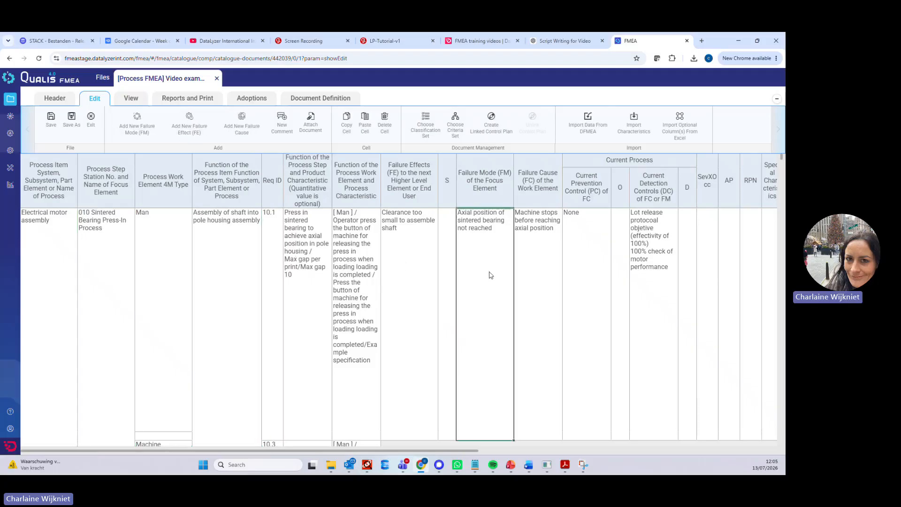
{"action": "left_click", "coordinate": [120, 258]}
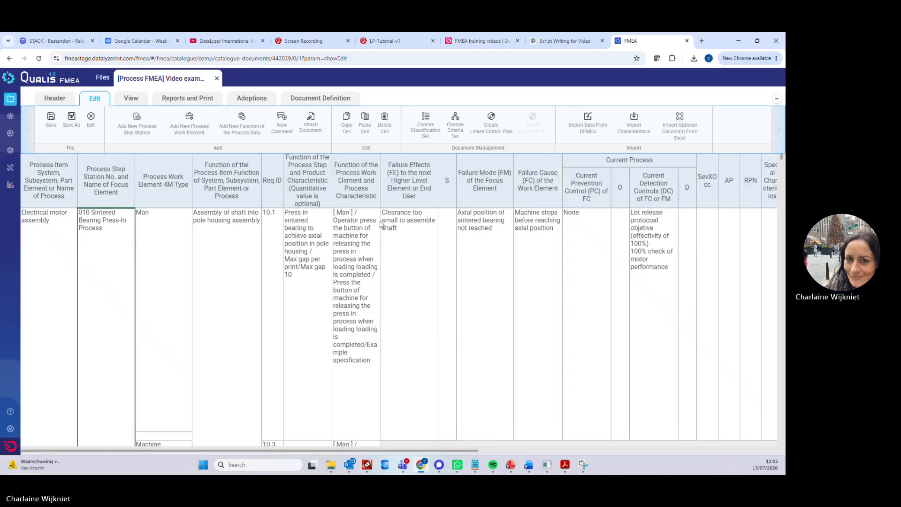
{"action": "left_click", "coordinate": [476, 269]}
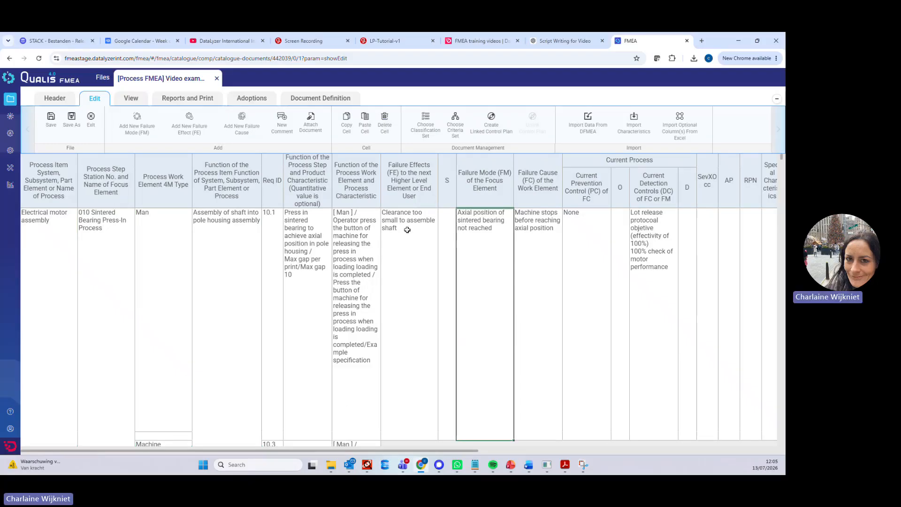
{"action": "left_click", "coordinate": [402, 265]}
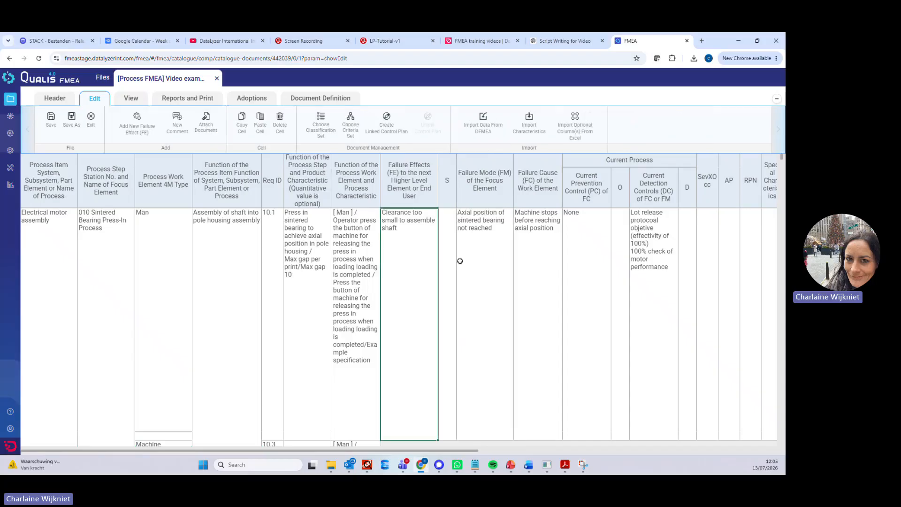
{"action": "left_click", "coordinate": [475, 273]}
Step: Copy the "010 Sintered Bearing Press-In Process" step with its content and paste it as another process step
{"action": "left_click", "coordinate": [104, 249]}
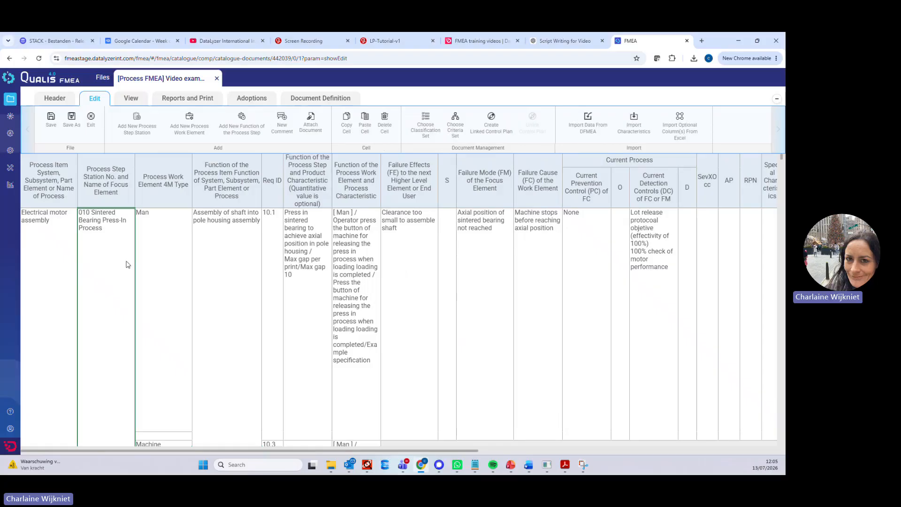
{"action": "left_click", "coordinate": [347, 131]}
{"action": "left_click", "coordinate": [348, 133]}
{"action": "scroll", "coordinate": [178, 348], "scroll_direction": "down", "scroll_amount": 3}
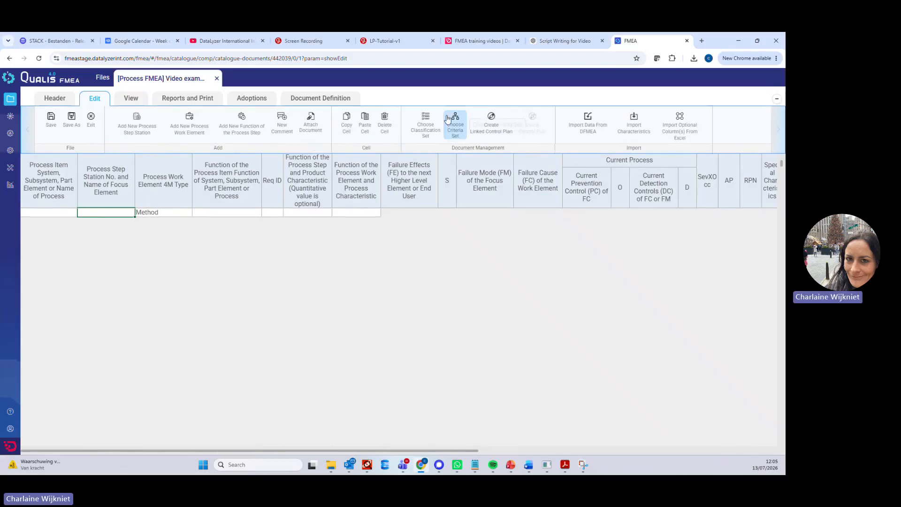
{"action": "left_click", "coordinate": [366, 131]}
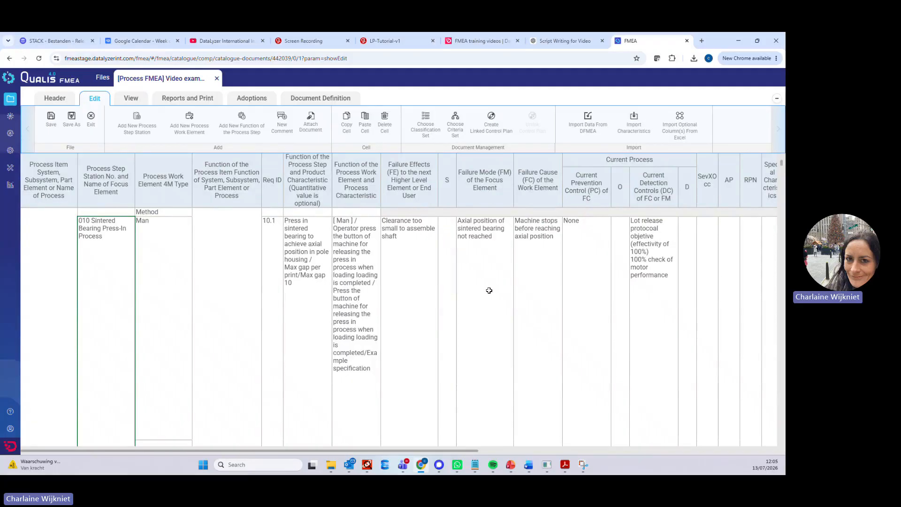
Step: Duplicate the failure mode "Axial position of sintered bearing not reached" with its effect, cause and controls in the pasted process step
{"action": "left_click", "coordinate": [495, 275]}
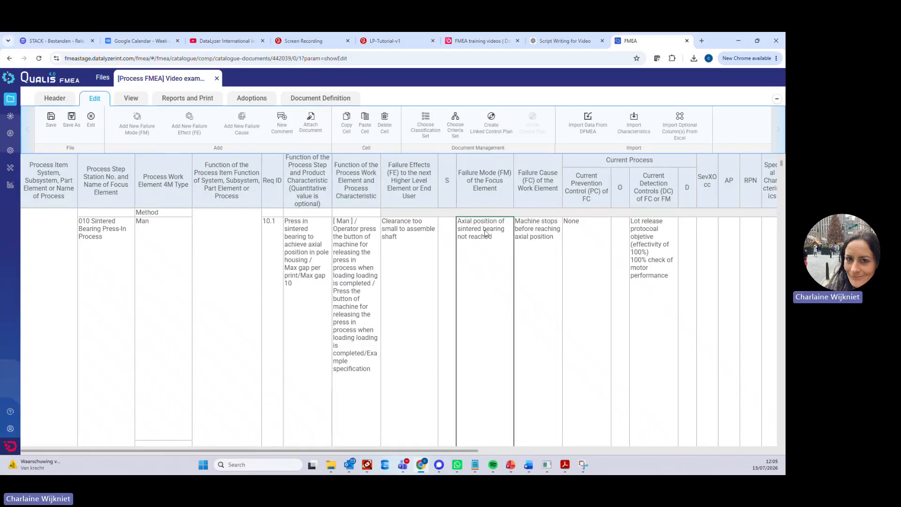
{"action": "left_click", "coordinate": [347, 132]}
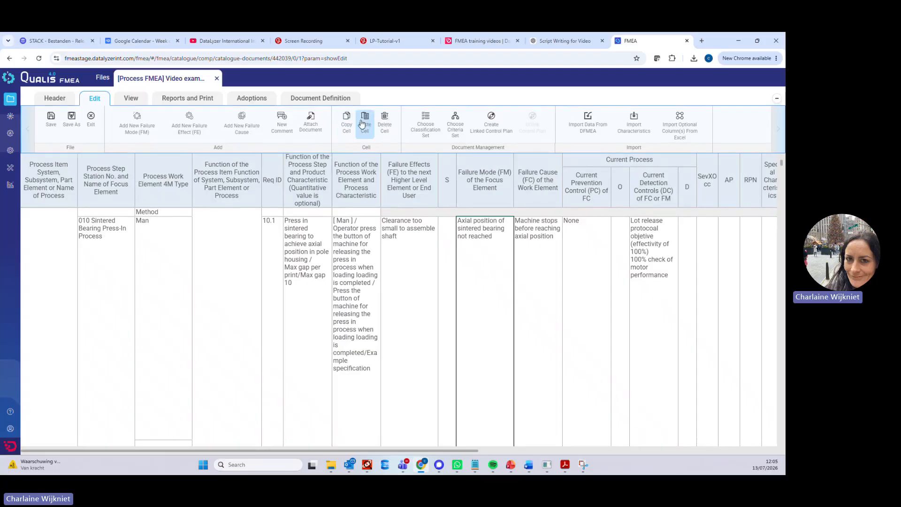
{"action": "left_click", "coordinate": [365, 126]}
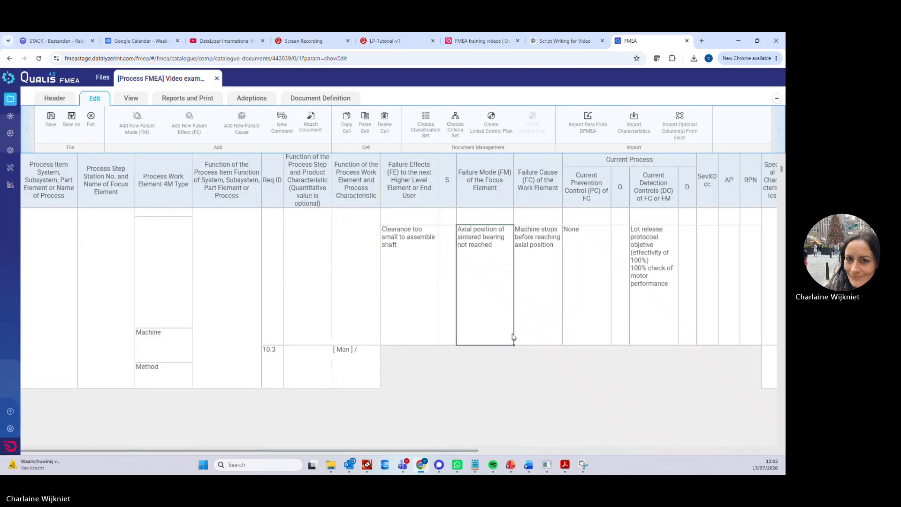
{"action": "left_click", "coordinate": [415, 265]}
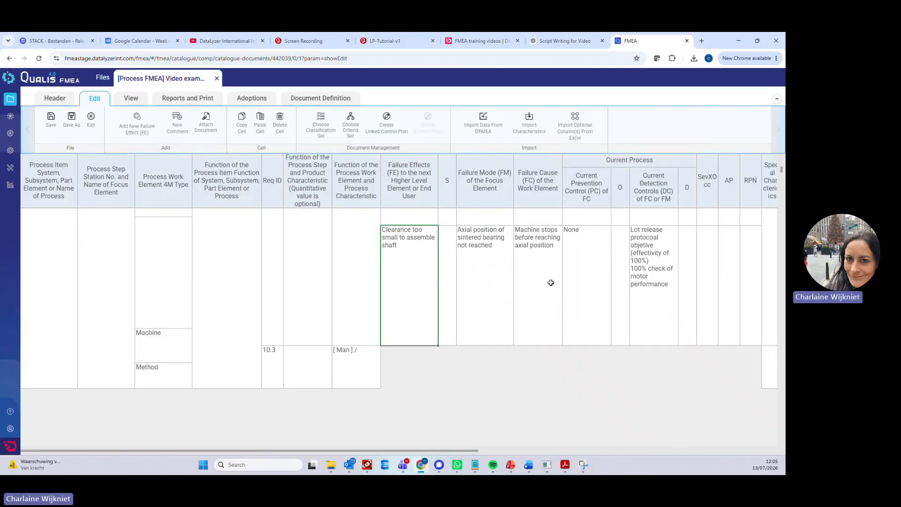
{"action": "left_click", "coordinate": [540, 293]}
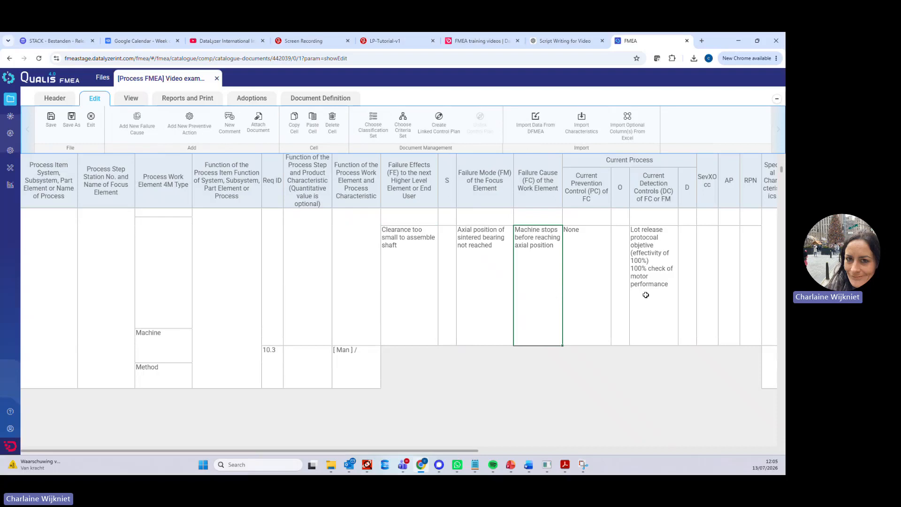
Step: Reopen the process item function of the first process step, highlight its text, and close the editor unchanged
{"action": "scroll", "coordinate": [633, 287], "scroll_direction": "up", "scroll_amount": 3}
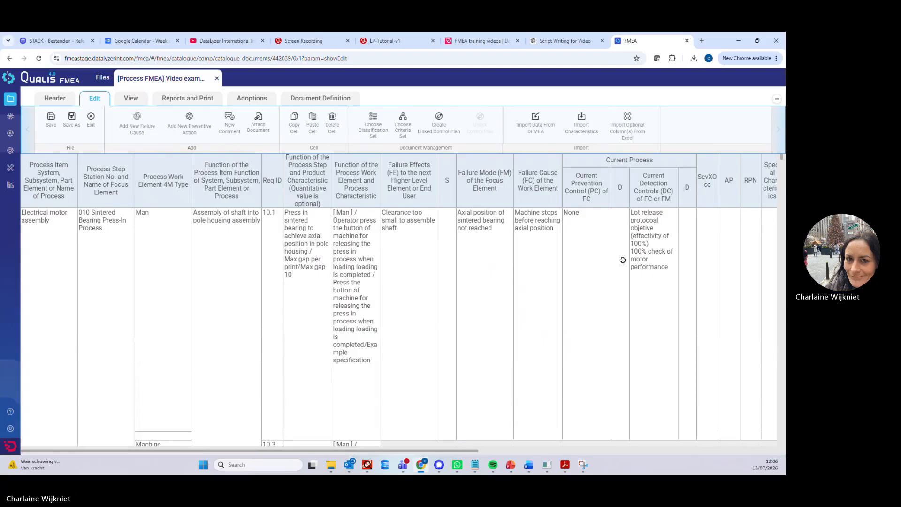
{"action": "left_click", "coordinate": [111, 249]}
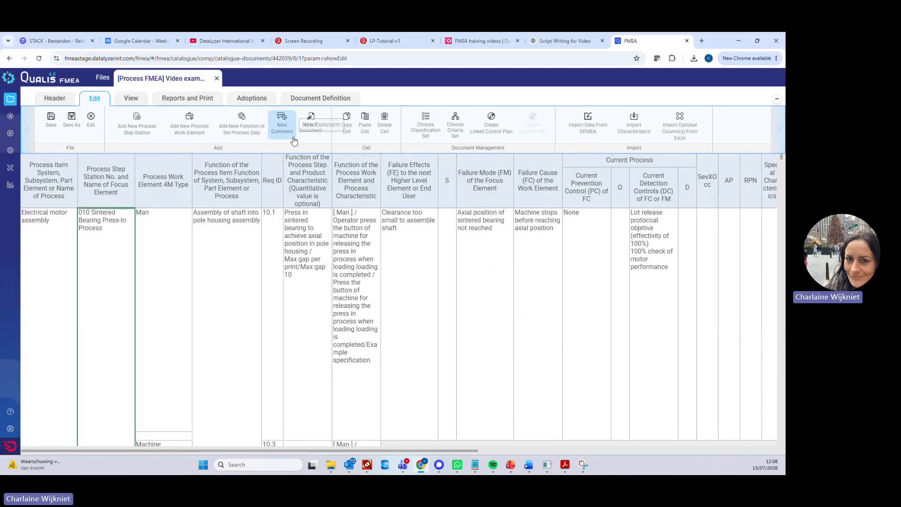
{"action": "double_click", "coordinate": [241, 242]}
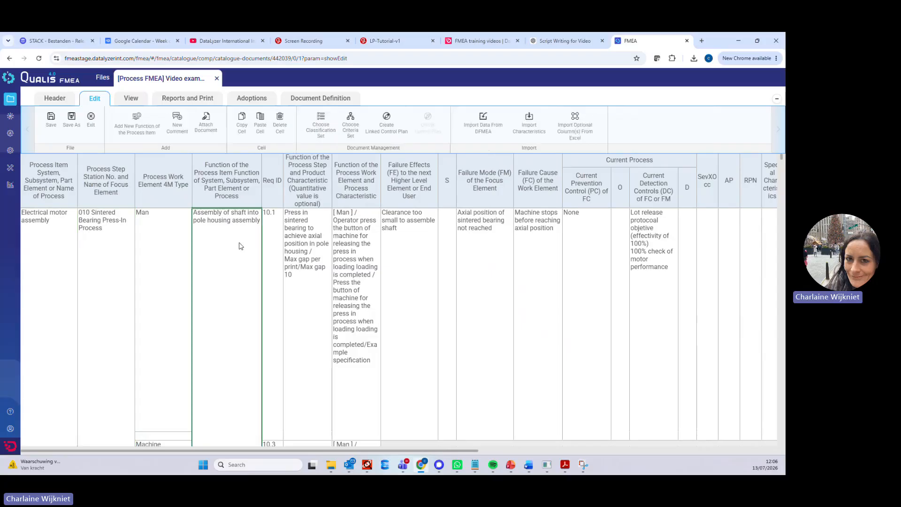
{"action": "left_click_drag", "start_coordinate": [416, 231], "coordinate": [292, 243]}
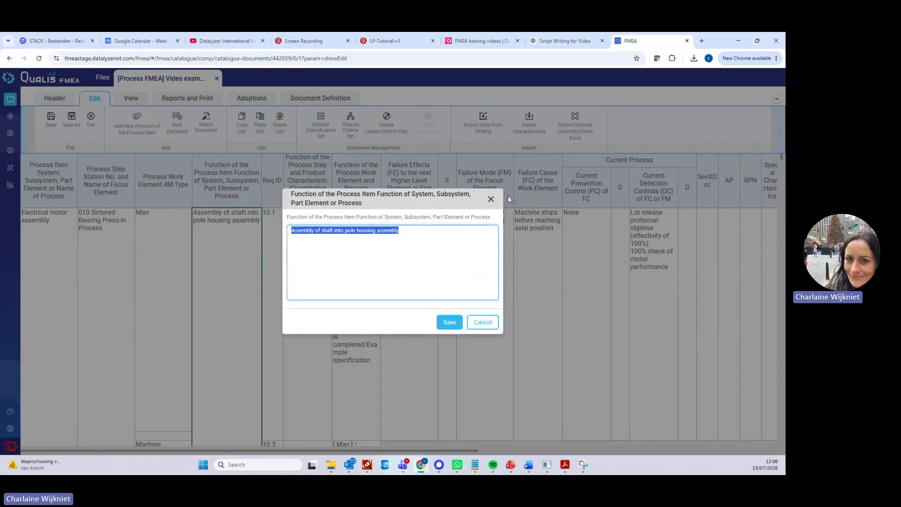
{"action": "left_click", "coordinate": [491, 200]}
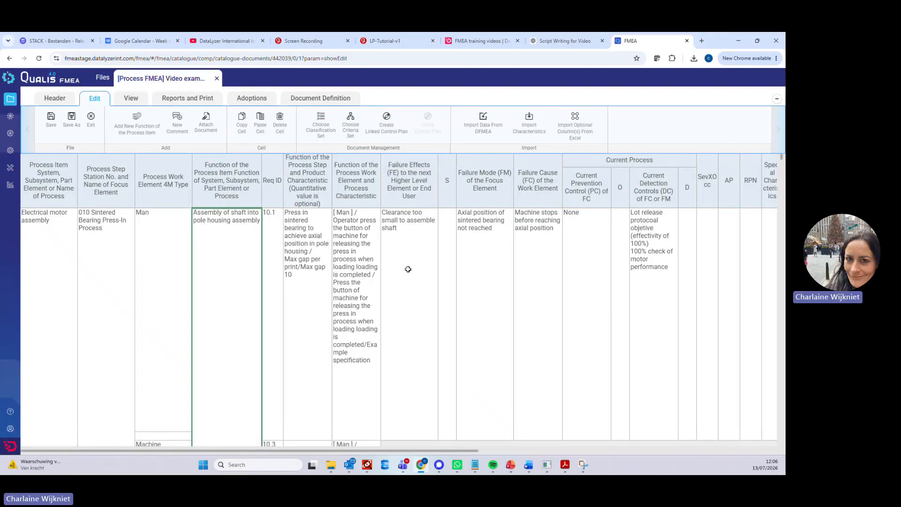
Step: Set the severity of the first failure effect to rank 8 (Moderately high), save it, and review the ranking criteria again
{"action": "left_click", "coordinate": [443, 230]}
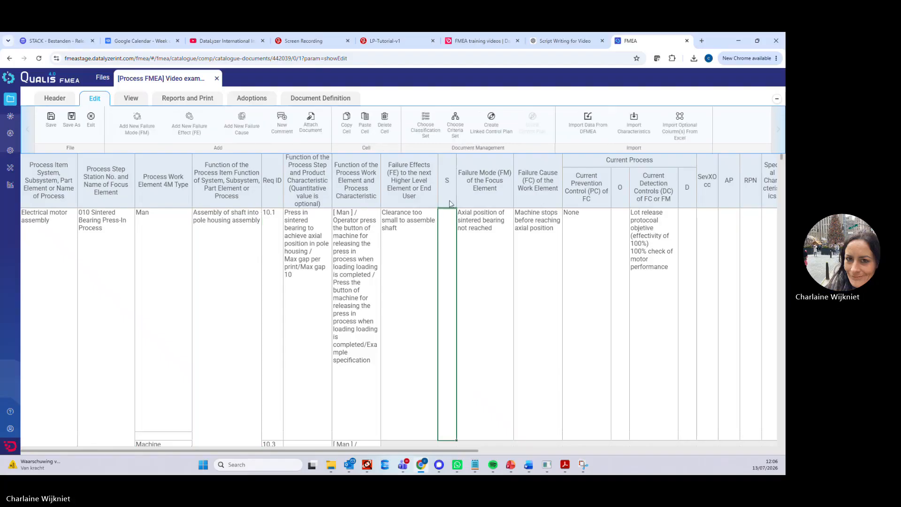
{"action": "left_click", "coordinate": [445, 262]}
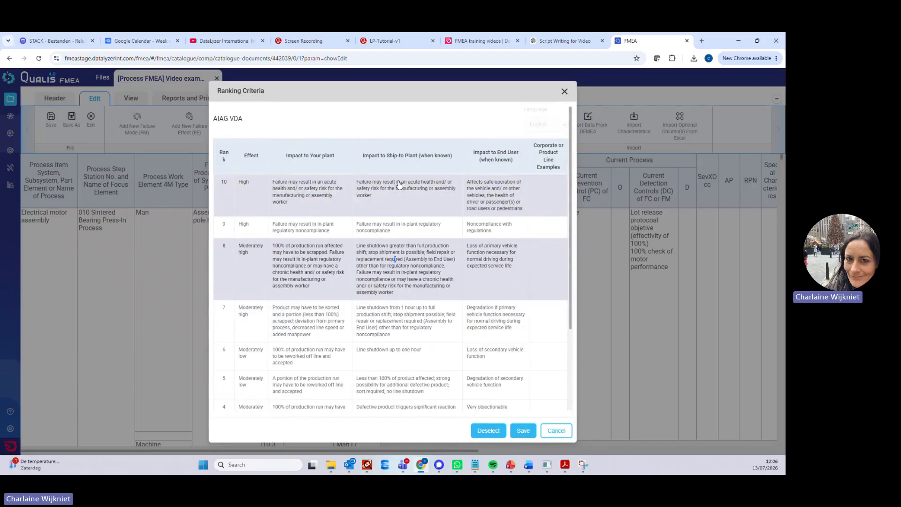
{"action": "left_click", "coordinate": [525, 436]}
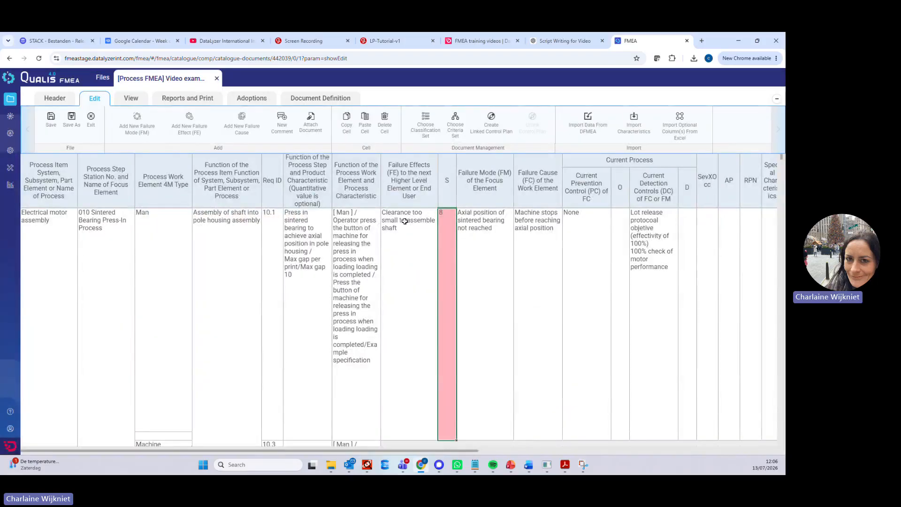
{"action": "double_click", "coordinate": [451, 239]}
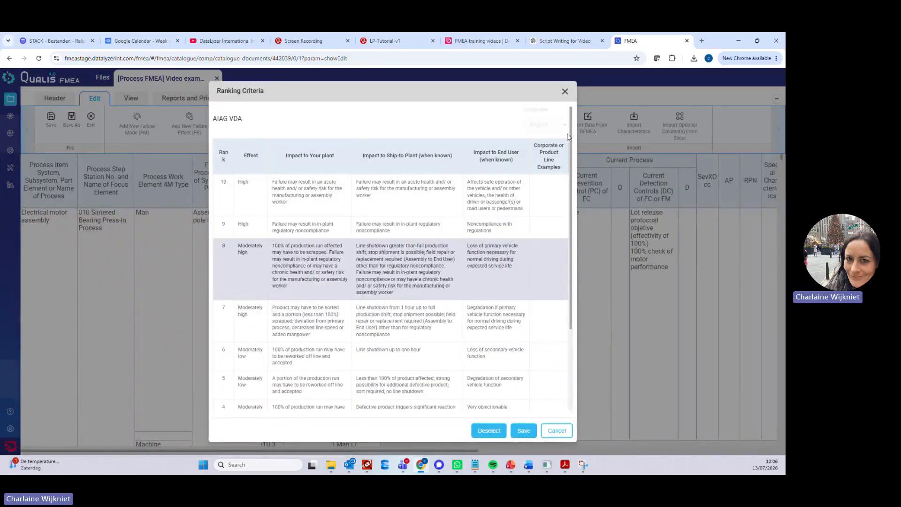
{"action": "left_click", "coordinate": [566, 91]}
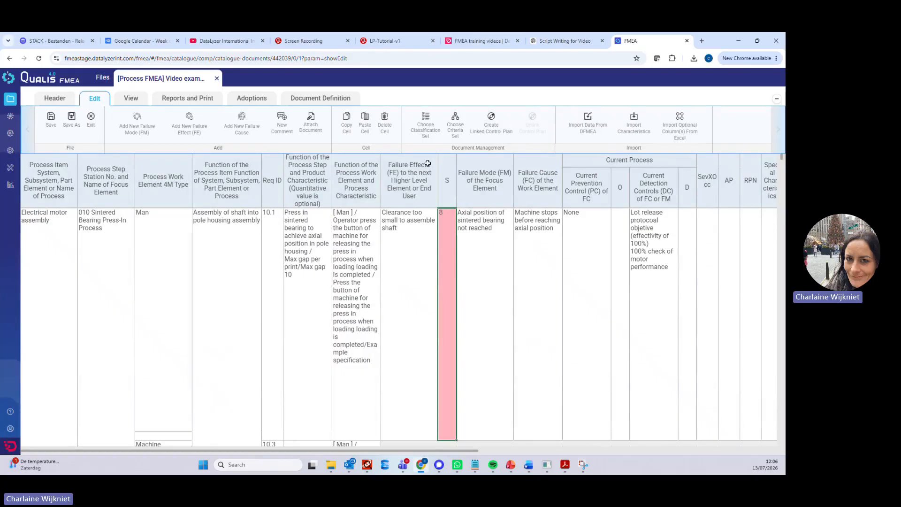
Step: Switch the ranking criteria set to [Internal], review its severity rankings for the first failure effect, and close them without changing the rank
{"action": "left_click", "coordinate": [455, 123]}
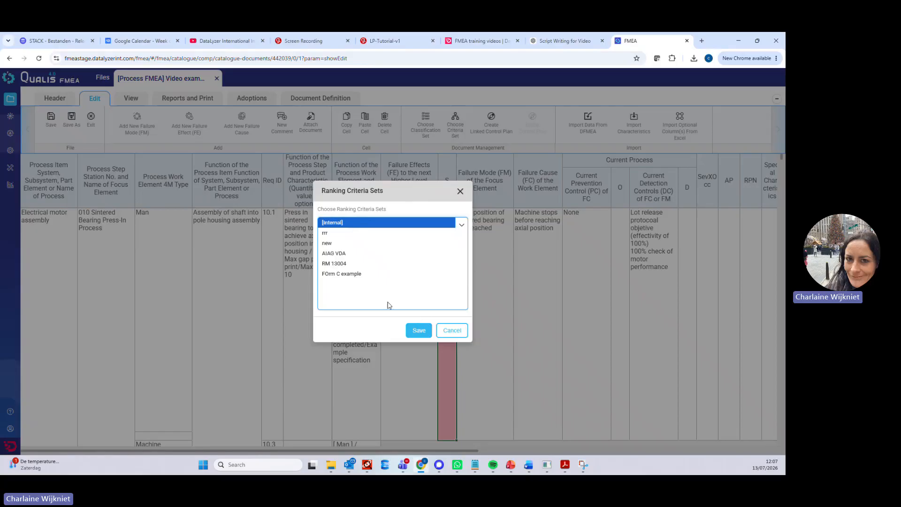
{"action": "left_click", "coordinate": [420, 333]}
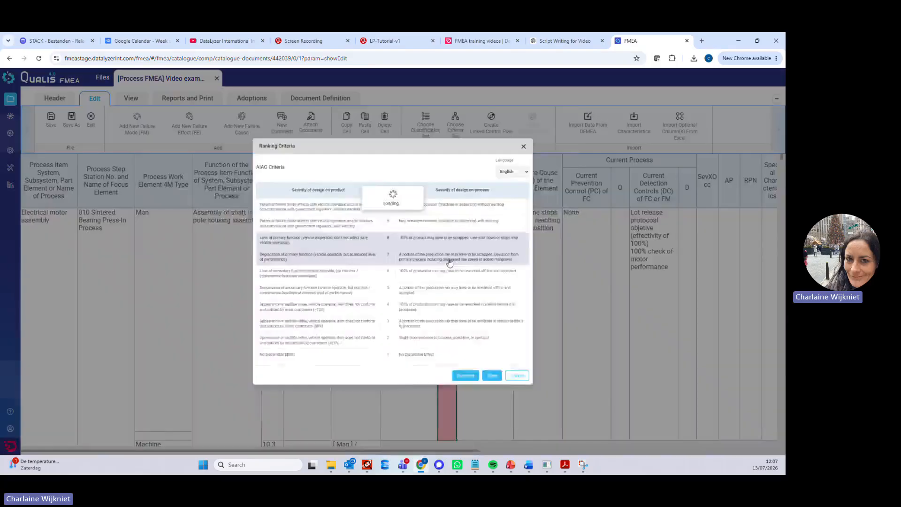
{"action": "left_click", "coordinate": [447, 258]}
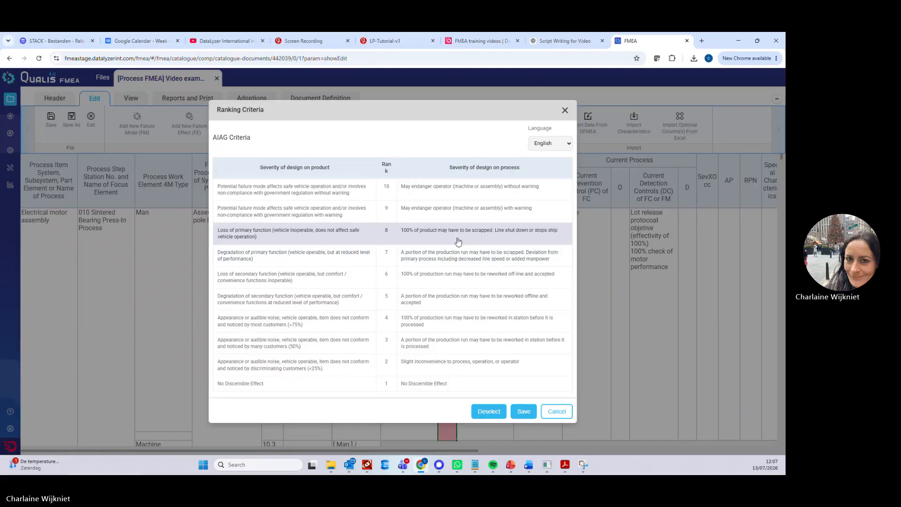
{"action": "left_click", "coordinate": [565, 109]}
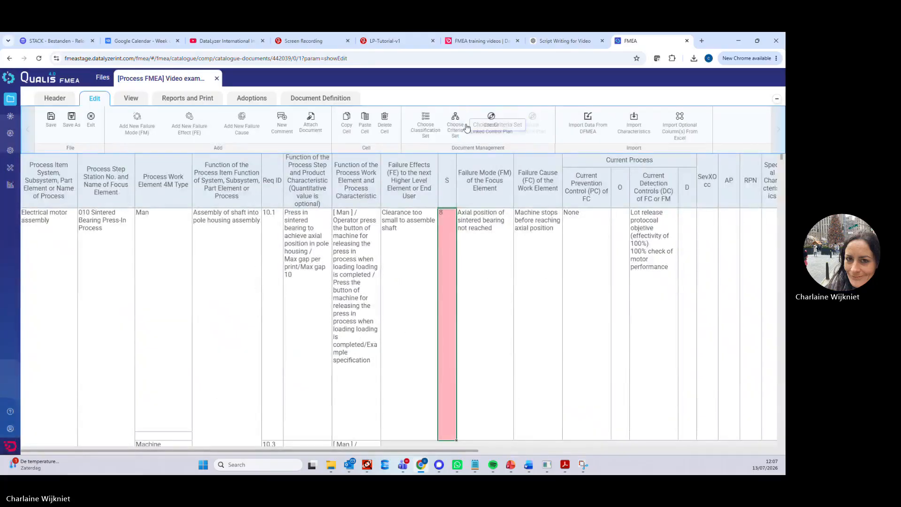
Step: Apply the AIAG VDA ranking criteria set to the document
{"action": "left_click", "coordinate": [464, 133]}
{"action": "left_click", "coordinate": [338, 255]}
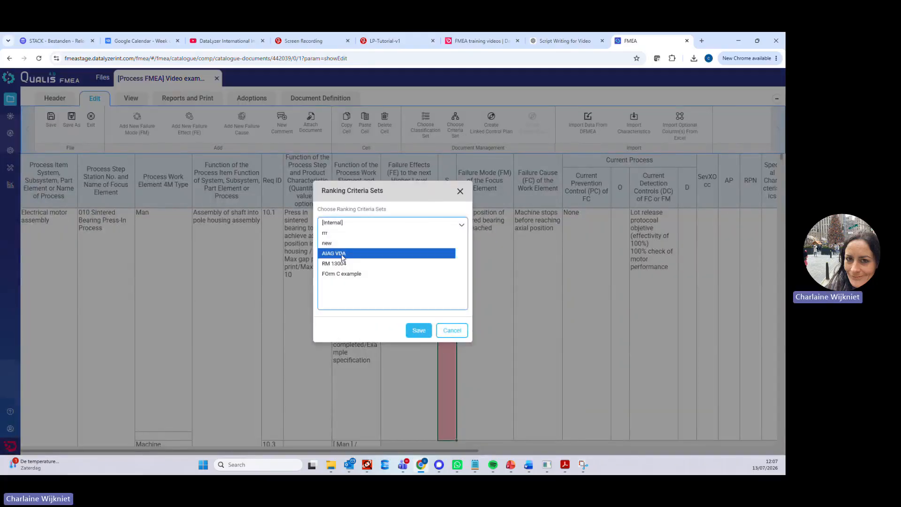
{"action": "left_click", "coordinate": [419, 330]}
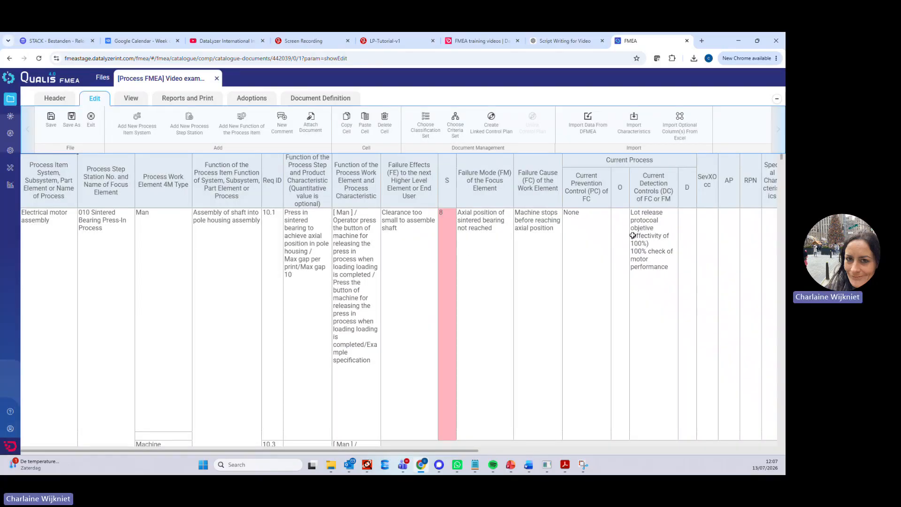
Step: Rank the first failure cause with occurrence 10 (Extremely high) and detection 5 (Moderate)
{"action": "left_click", "coordinate": [622, 281]}
{"action": "double_click", "coordinate": [622, 283]}
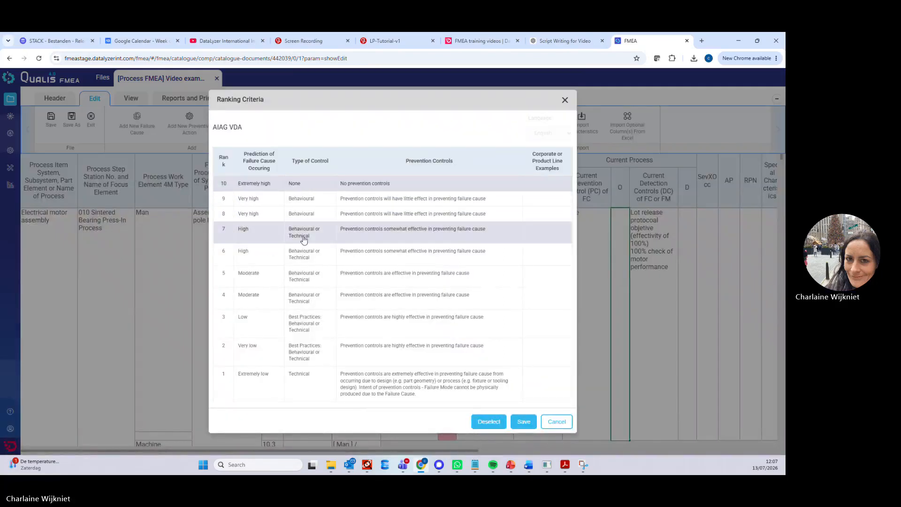
{"action": "double_click", "coordinate": [303, 187]}
{"action": "double_click", "coordinate": [684, 244]}
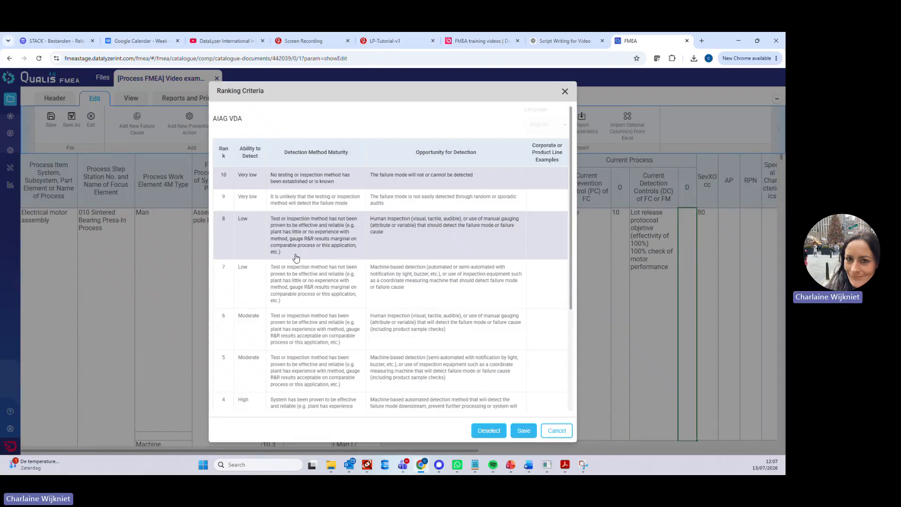
{"action": "scroll", "coordinate": [316, 357], "scroll_direction": "down", "scroll_amount": 1}
{"action": "double_click", "coordinate": [316, 346]}
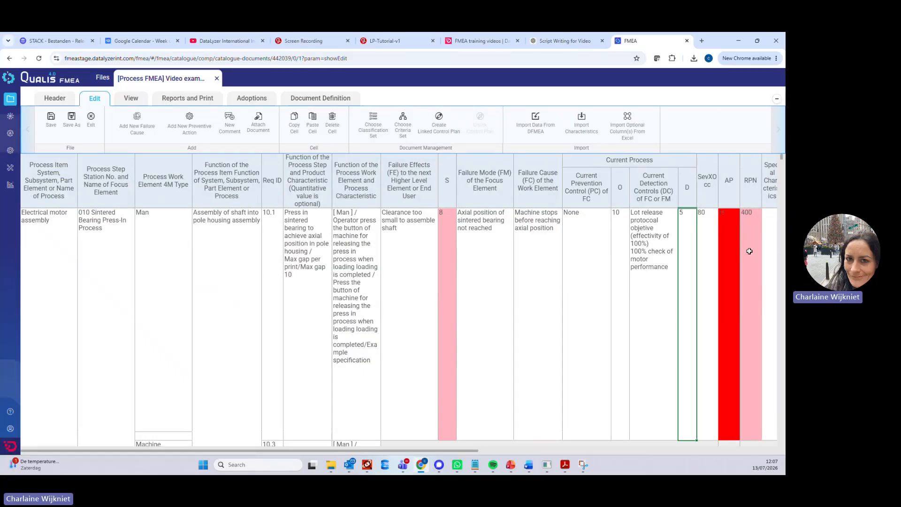
Step: Examine the Action Priority Justification Table for the first failure cause, including its highlighted rating row, and close it unchanged
{"action": "left_click", "coordinate": [727, 221]}
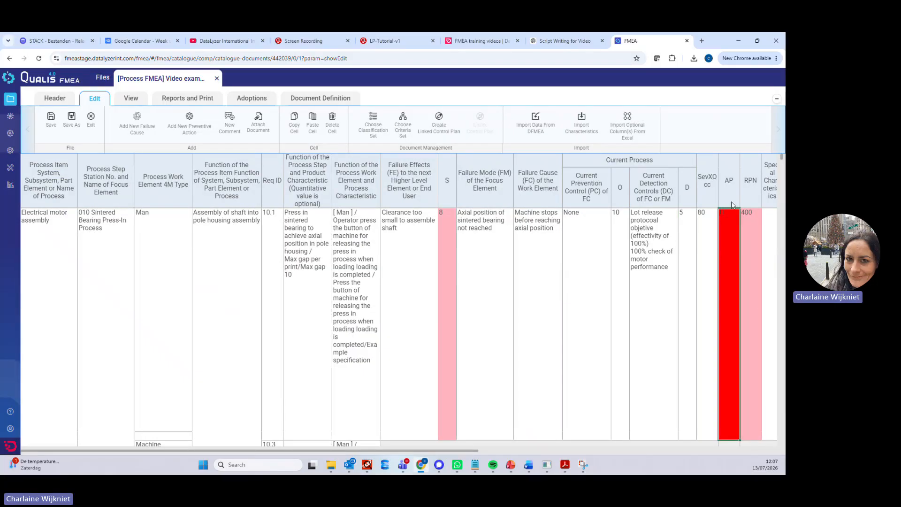
{"action": "double_click", "coordinate": [729, 253]}
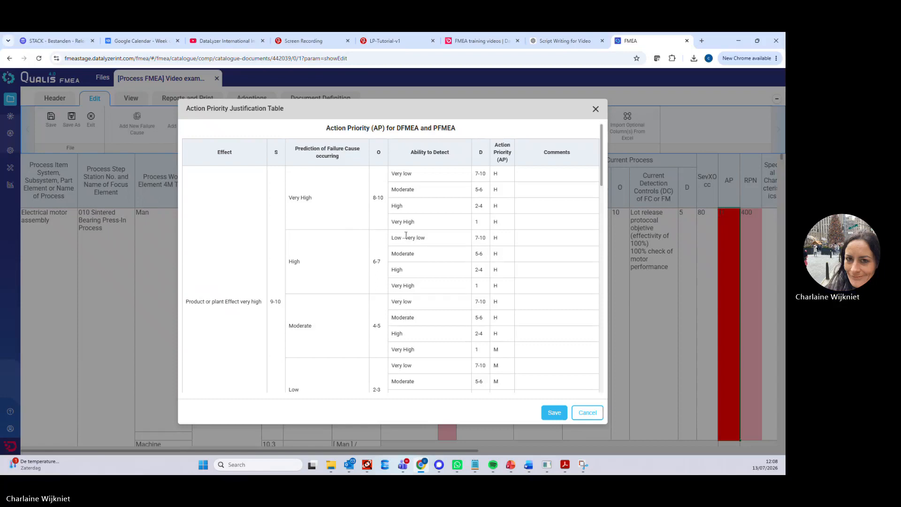
{"action": "scroll", "coordinate": [322, 269], "scroll_direction": "down", "scroll_amount": 1}
{"action": "scroll", "coordinate": [323, 269], "scroll_direction": "down", "scroll_amount": 7}
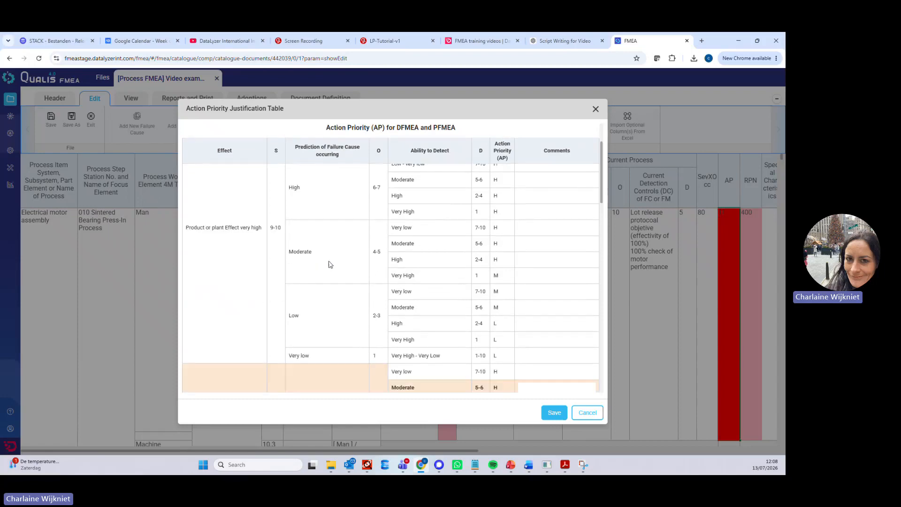
{"action": "scroll", "coordinate": [362, 248], "scroll_direction": "up", "scroll_amount": 1}
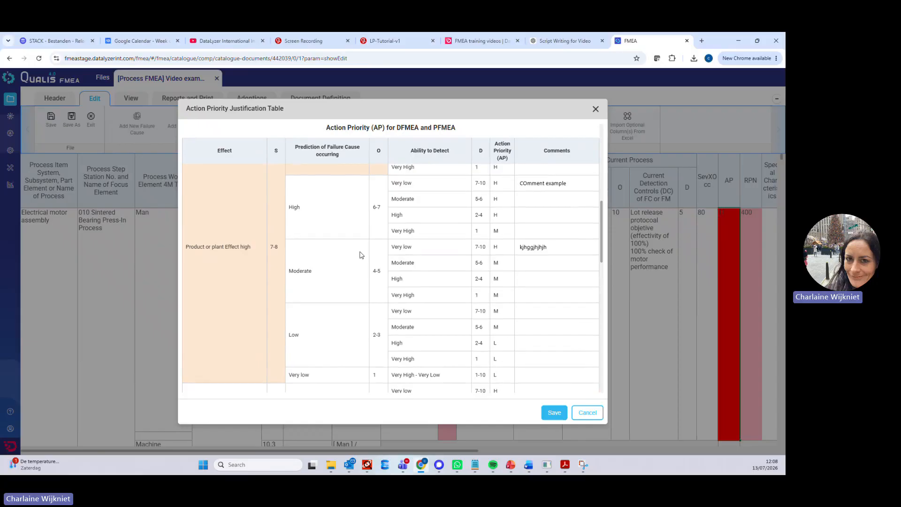
{"action": "scroll", "coordinate": [495, 211], "scroll_direction": "up", "scroll_amount": 1}
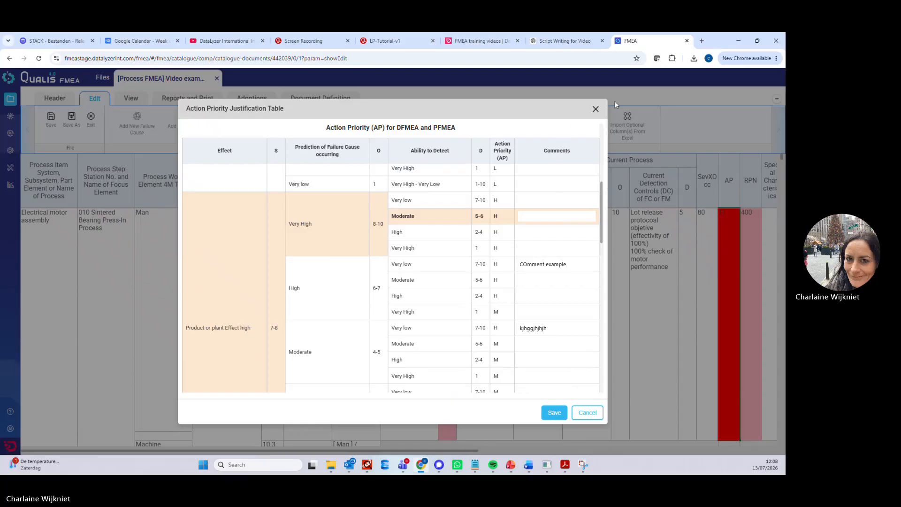
{"action": "left_click", "coordinate": [596, 109]}
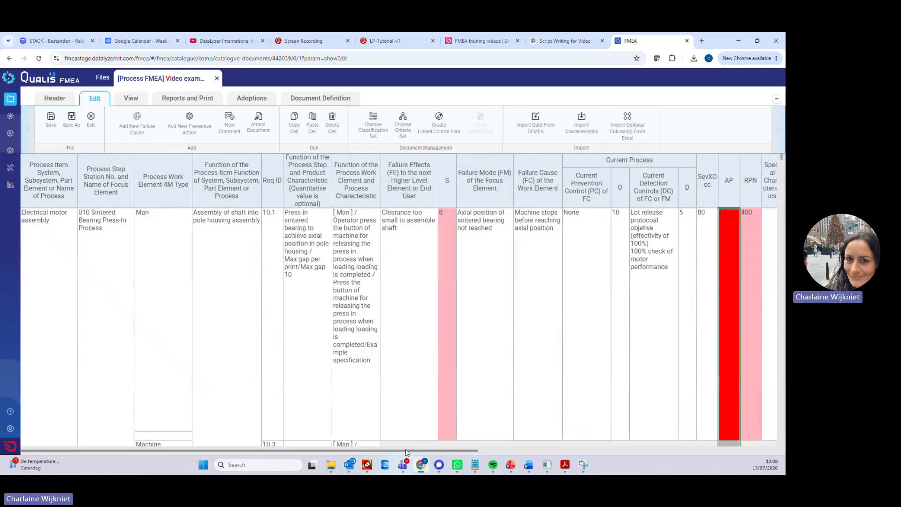
Step: Enter "Preventive example" as the preventive action and "Detection example" as the detection action for the first failure cause
{"action": "left_click_drag", "start_coordinate": [405, 451], "coordinate": [623, 465]}
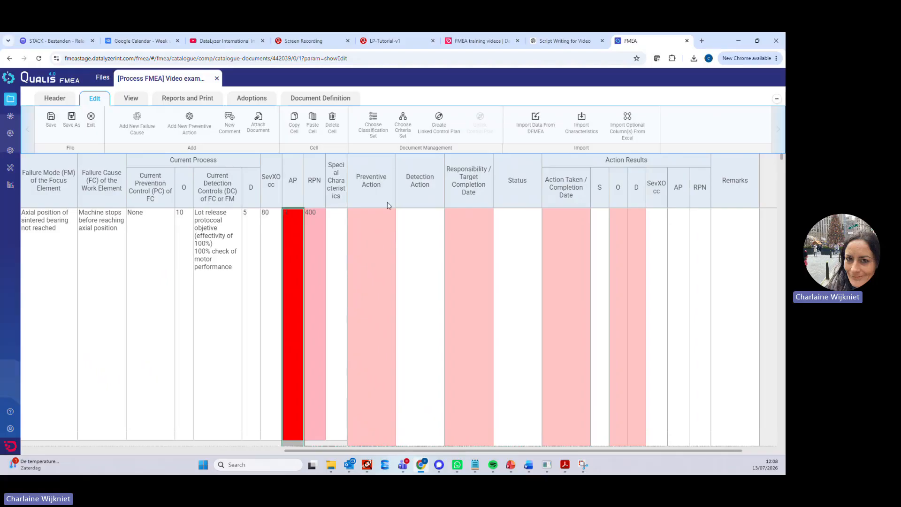
{"action": "double_click", "coordinate": [374, 252]}
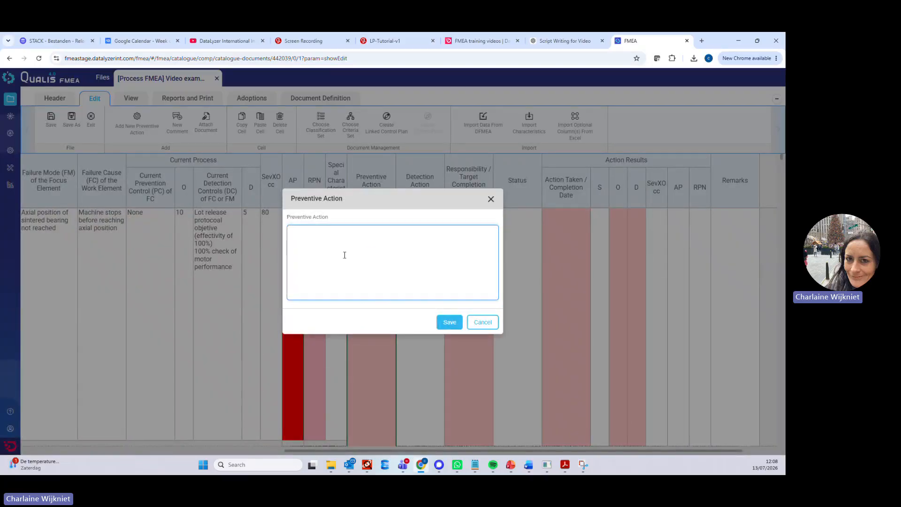
{"action": "type", "text": "Preventive examnp"}
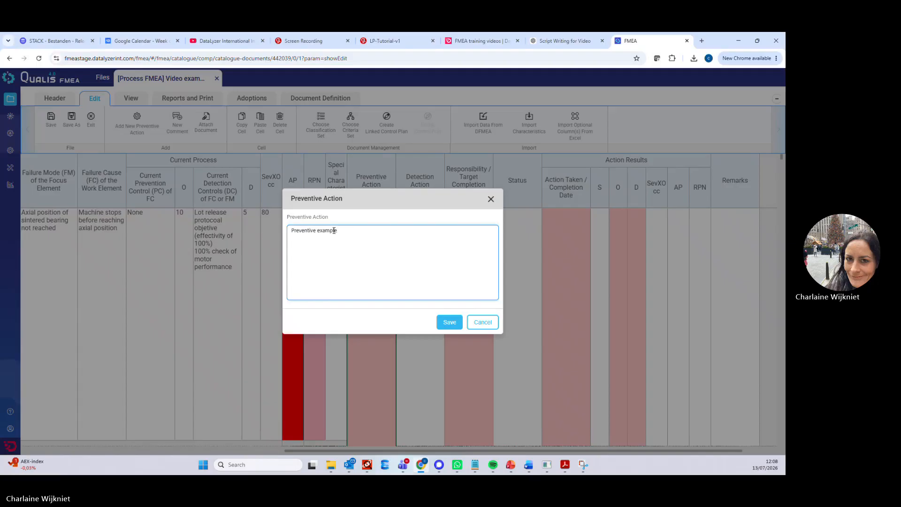
{"action": "left_click", "coordinate": [449, 323]}
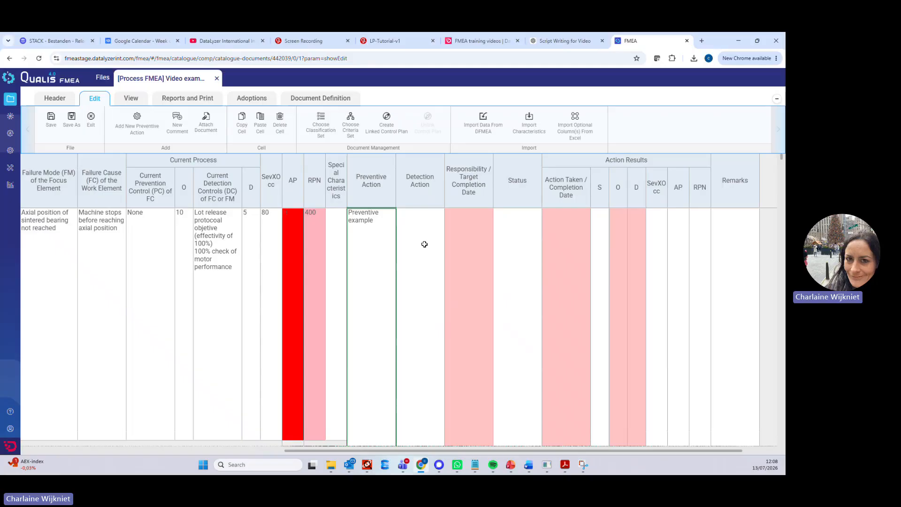
{"action": "double_click", "coordinate": [425, 245]}
{"action": "type", "text": "Detection exampl"}
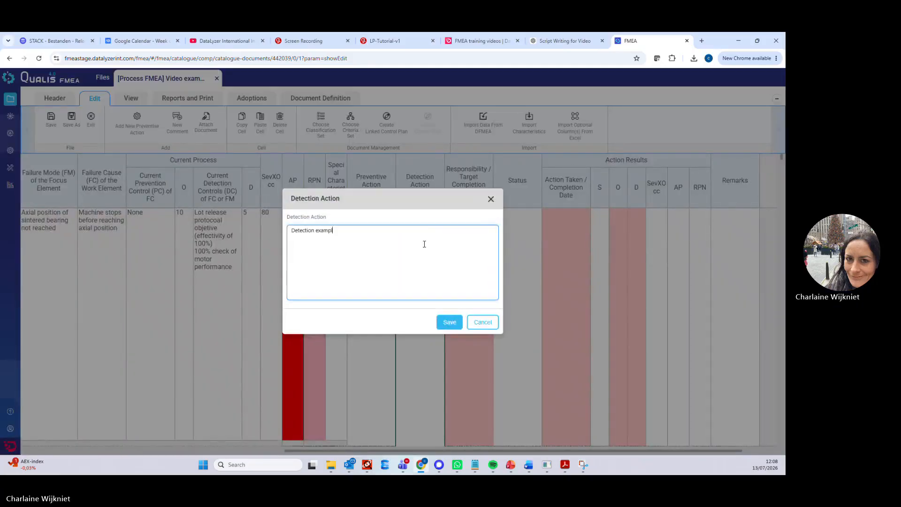
{"action": "type", "text": "e"}
{"action": "left_click", "coordinate": [448, 321]}
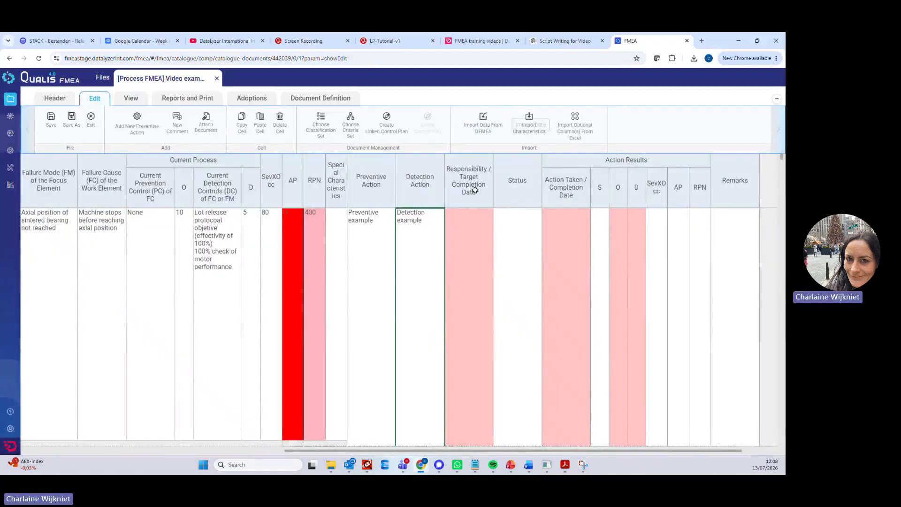
Step: Assign a responsible person to the actions and set the target completion date to 8/30/2026
{"action": "left_click", "coordinate": [469, 246]}
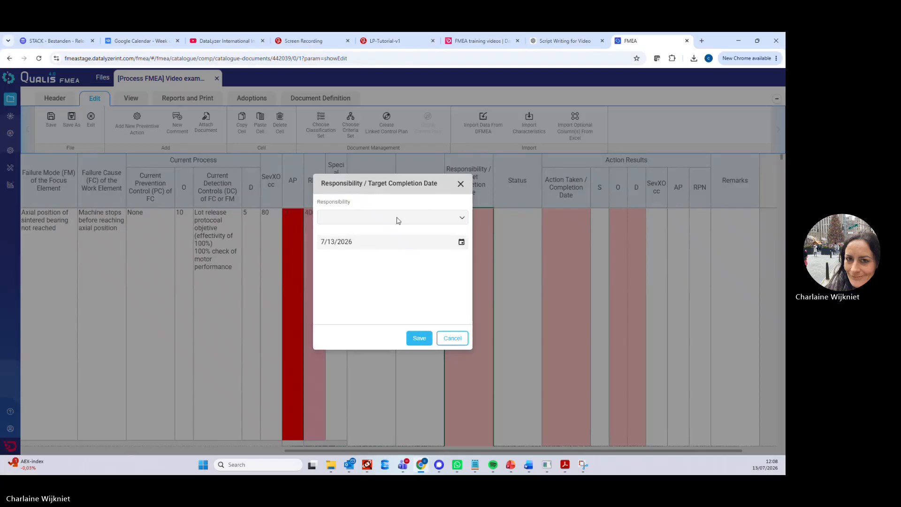
{"action": "left_click", "coordinate": [463, 219]}
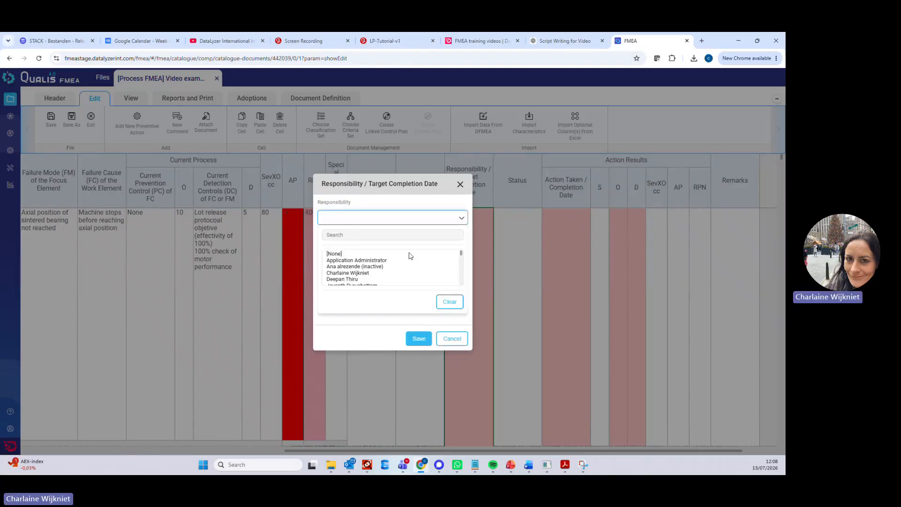
{"action": "left_click", "coordinate": [362, 275]}
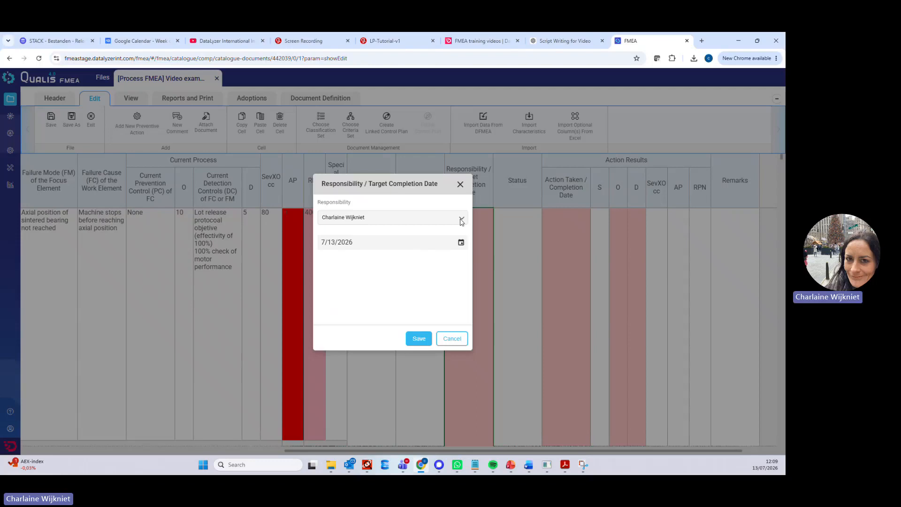
{"action": "left_click", "coordinate": [460, 243]}
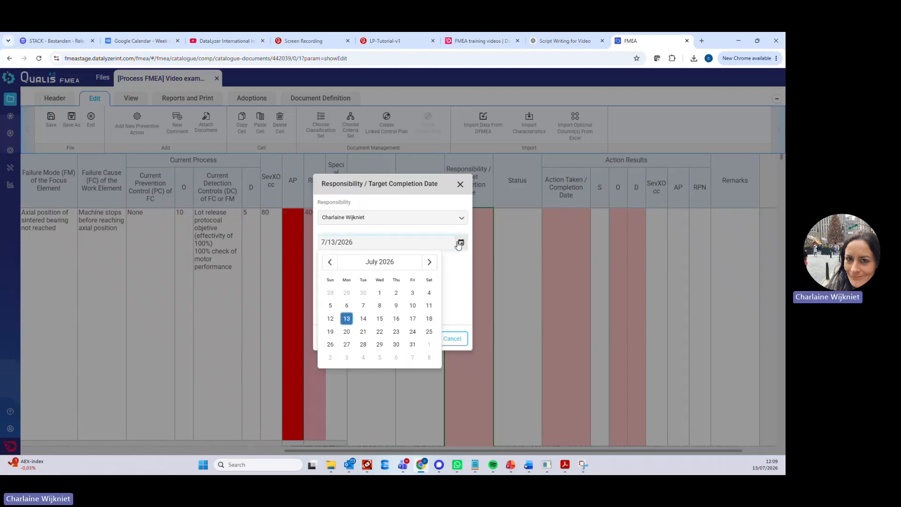
{"action": "left_click", "coordinate": [429, 262]}
{"action": "left_click", "coordinate": [331, 357]}
{"action": "left_click", "coordinate": [420, 339]}
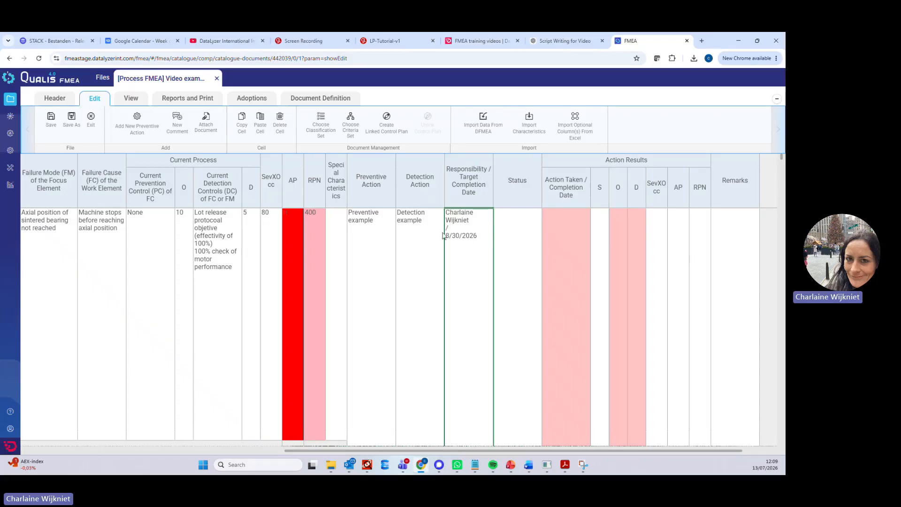
{"action": "left_click", "coordinate": [376, 257]}
{"action": "left_click", "coordinate": [418, 252]}
{"action": "left_click", "coordinate": [384, 247]}
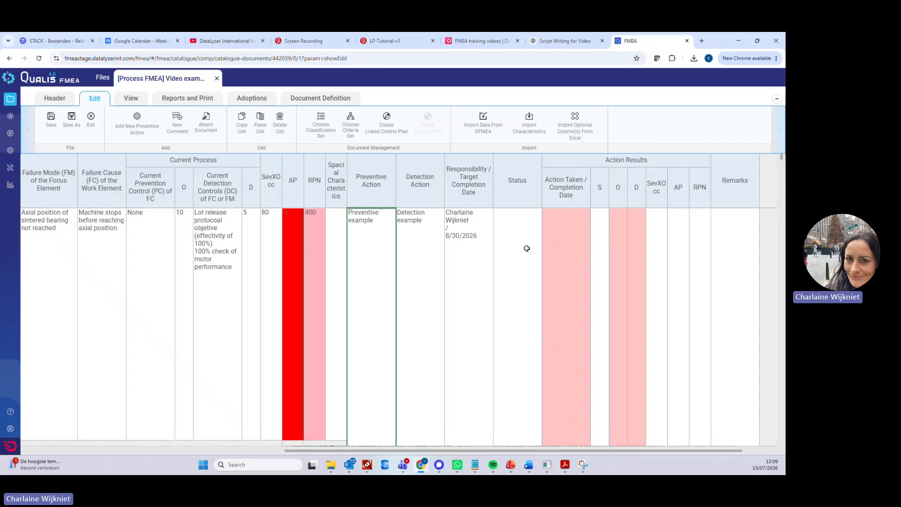
Step: Draft the action taken "fdgfgdf", mark it complete with the date 7/12/2026, and discard the entry
{"action": "double_click", "coordinate": [566, 247]}
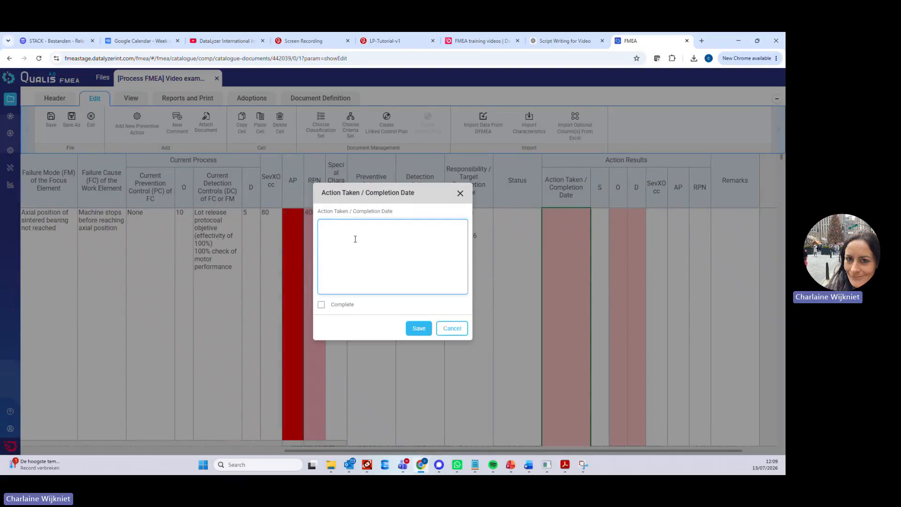
{"action": "type", "text": "fdgfgdf"}
{"action": "left_click", "coordinate": [321, 304]}
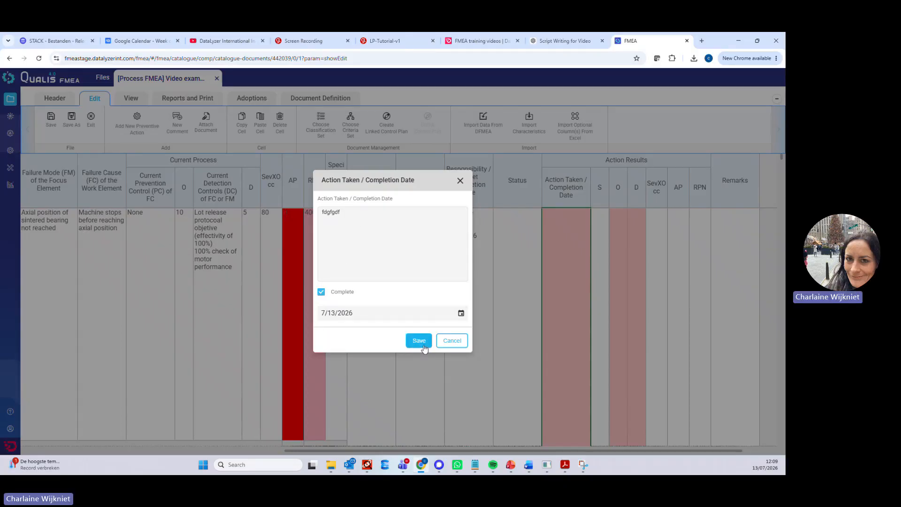
{"action": "left_click_drag", "start_coordinate": [363, 216], "coordinate": [316, 213]}
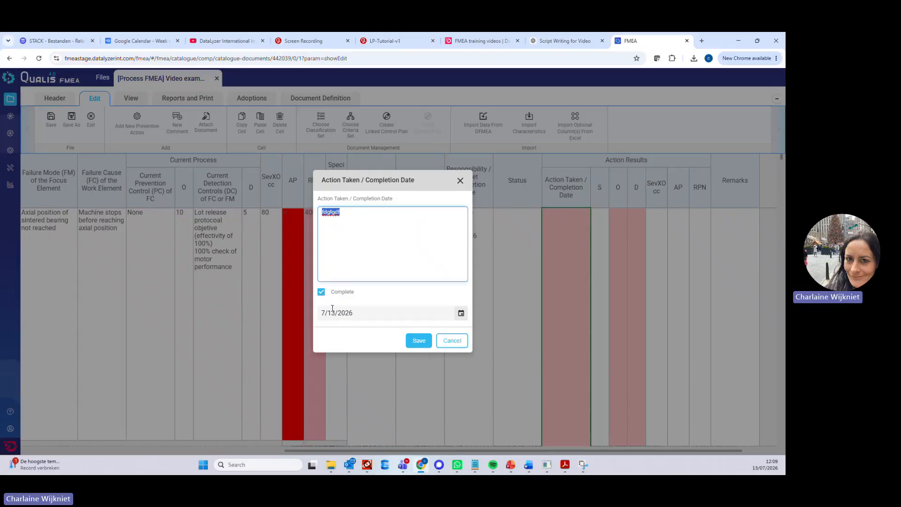
{"action": "left_click", "coordinate": [461, 314]}
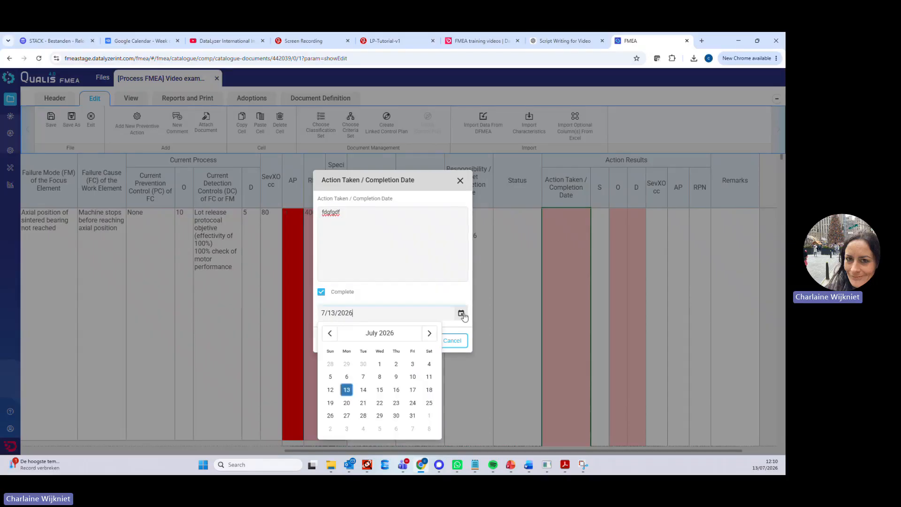
{"action": "left_click", "coordinate": [331, 390]}
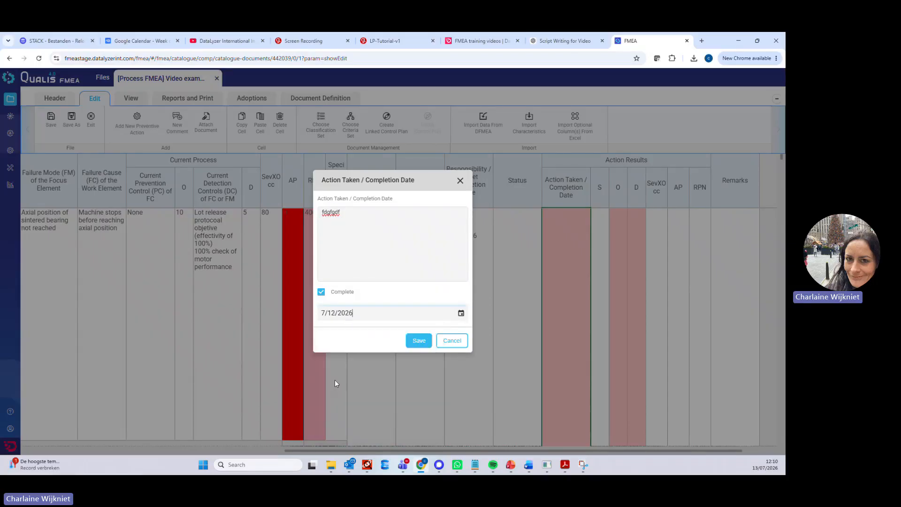
{"action": "left_click", "coordinate": [452, 341]}
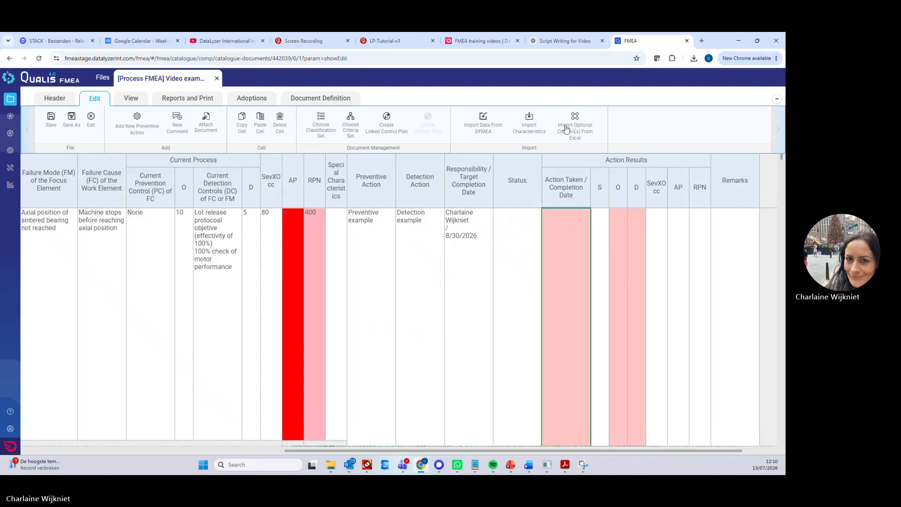
{"action": "left_click", "coordinate": [605, 239]}
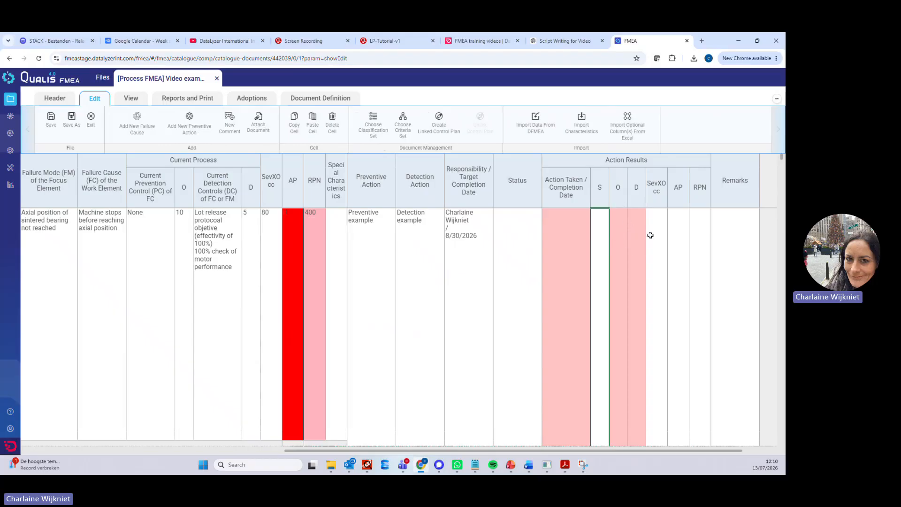
{"action": "left_click", "coordinate": [640, 251]}
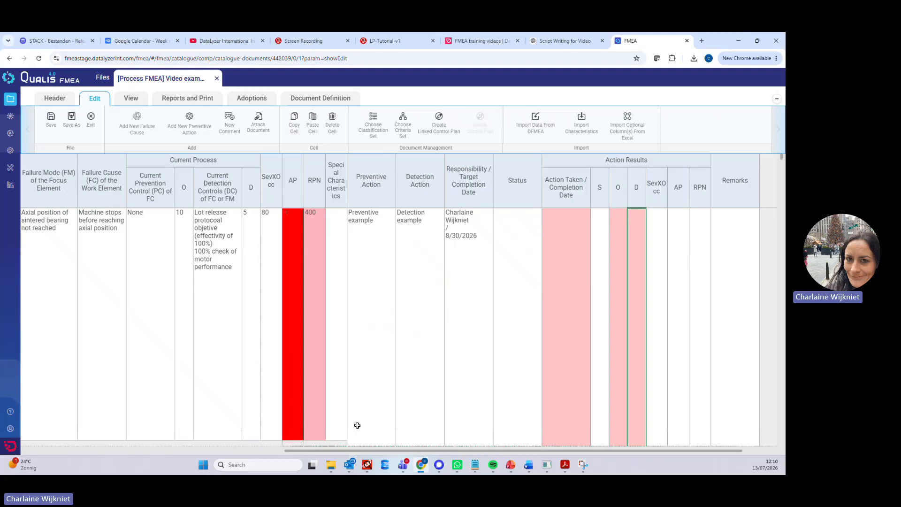
{"action": "left_click_drag", "start_coordinate": [340, 452], "coordinate": [53, 444]}
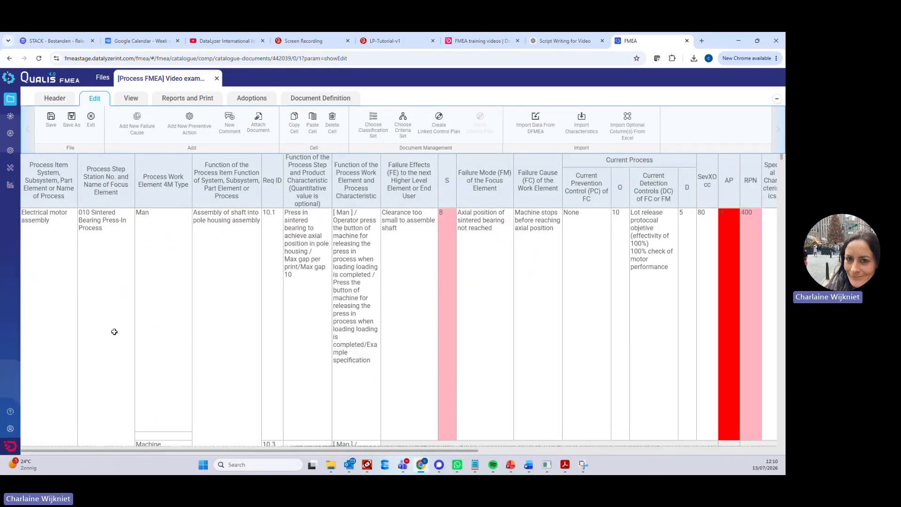
{"action": "scroll", "coordinate": [131, 301], "scroll_direction": "down", "scroll_amount": 4}
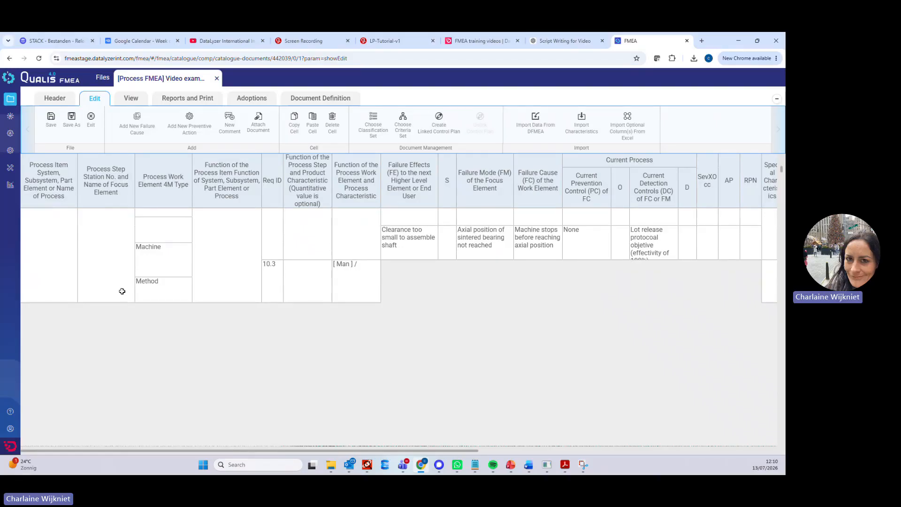
{"action": "scroll", "coordinate": [265, 338], "scroll_direction": "up", "scroll_amount": 4}
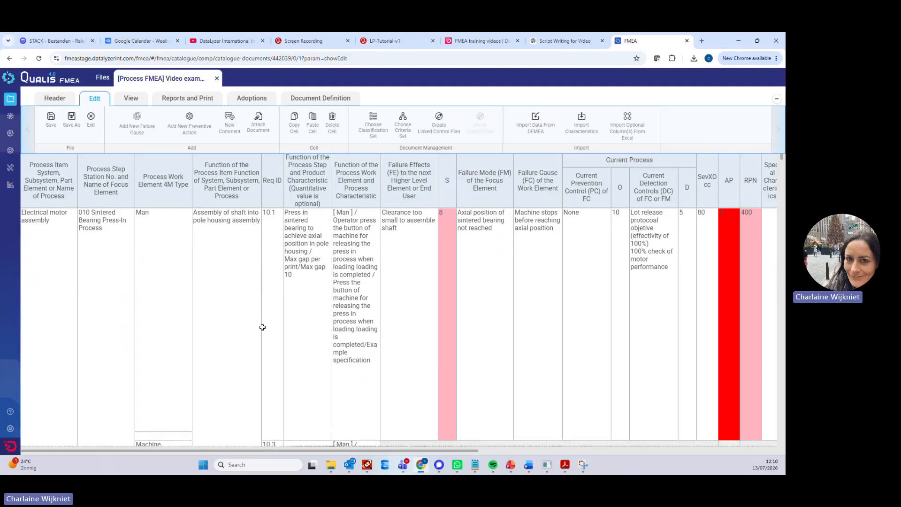
{"action": "left_click", "coordinate": [287, 272]}
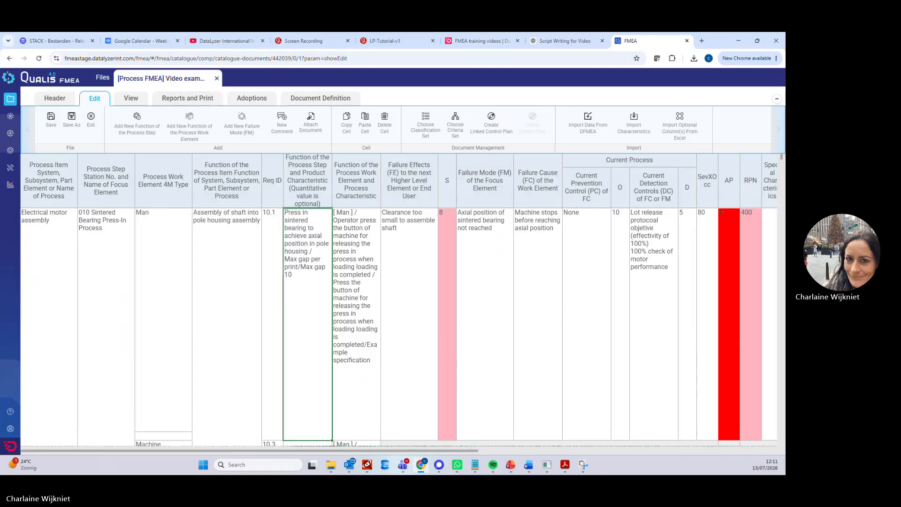
{"action": "key", "text": "super+d"}
{"action": "key", "text": "super+d"}
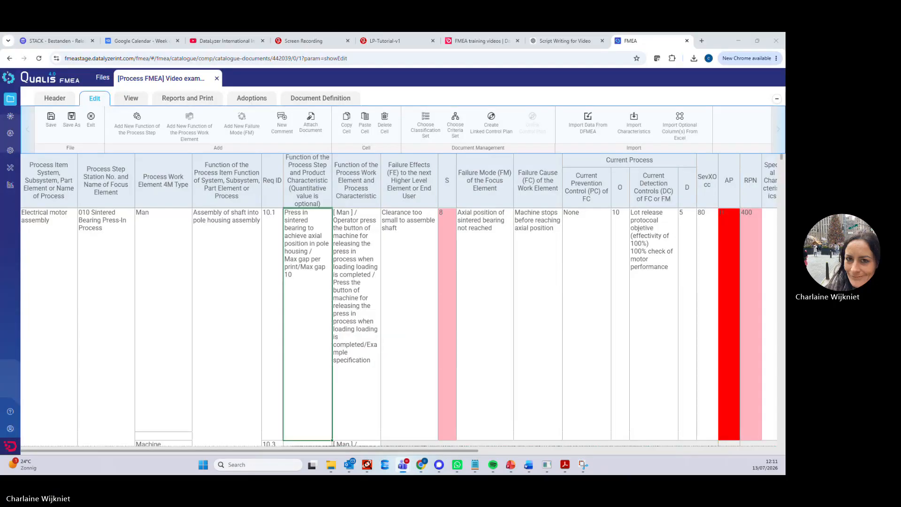